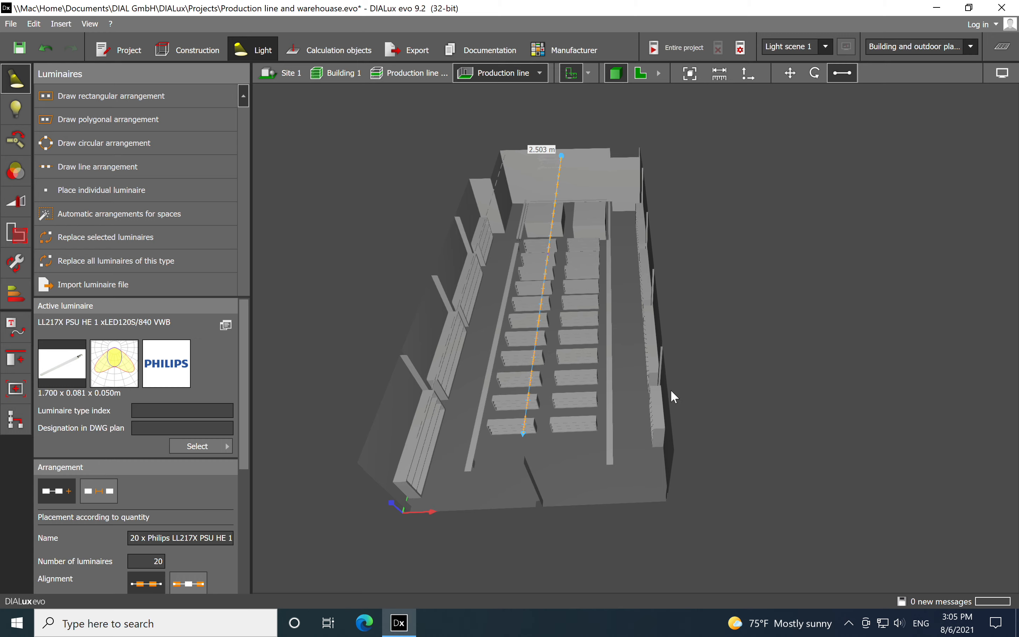
Examine the dimensions of a centre-row shelf, two tall shelves along the left wall and the long table beside that aisle
right_drag(513, 506, 497, 454)
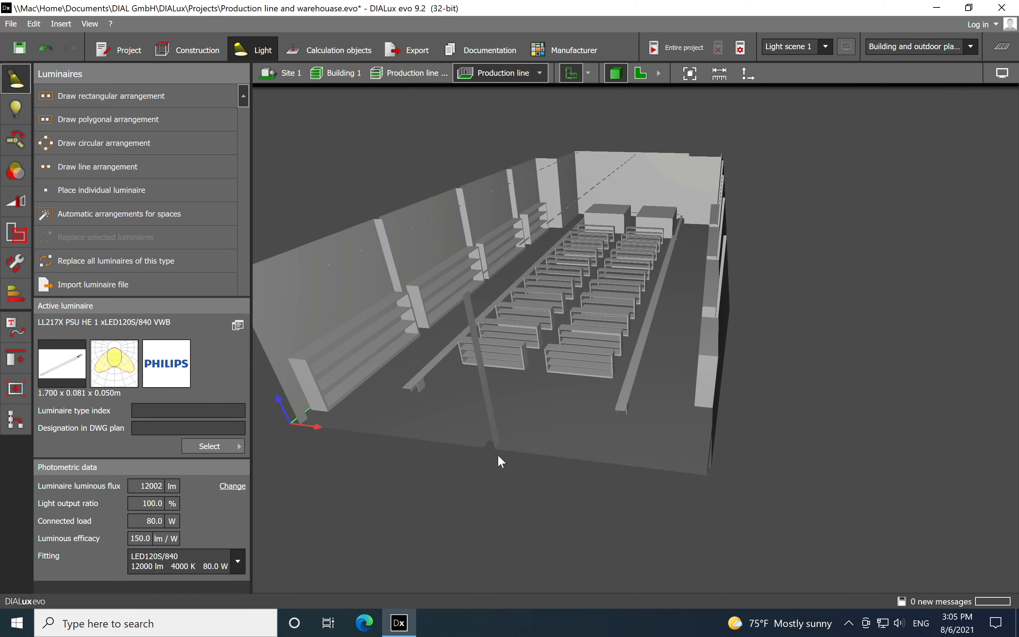
scroll(512, 388, up, 3)
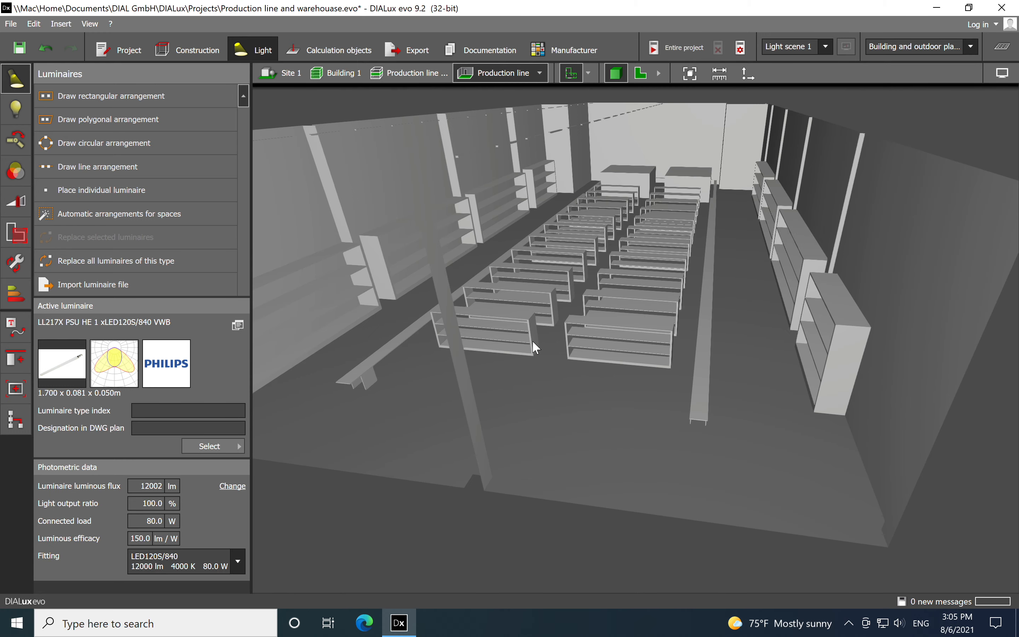
click(532, 340)
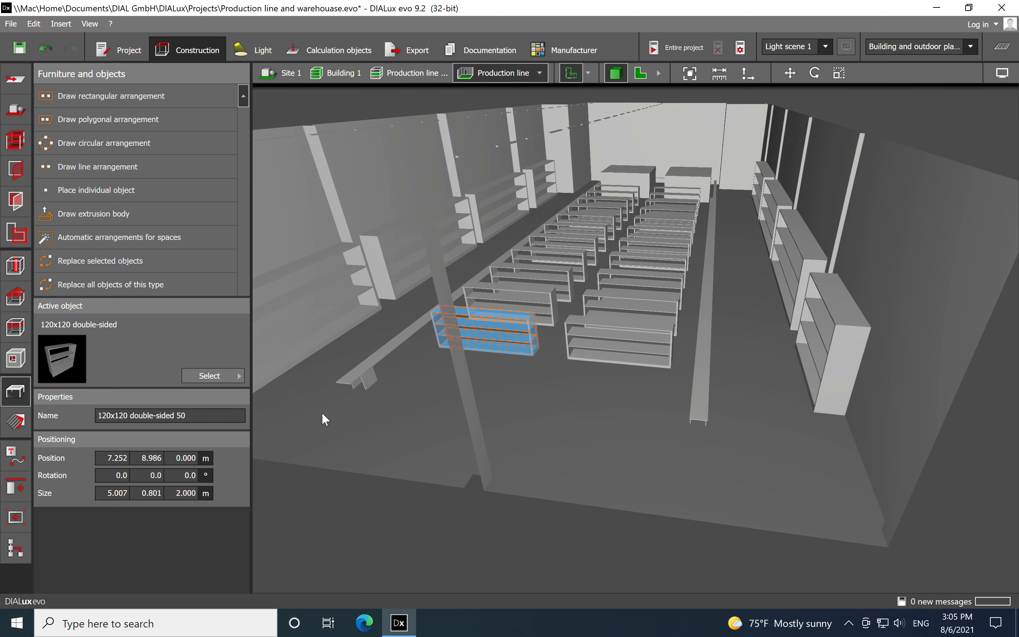
right_drag(403, 425, 448, 386)
click(337, 489)
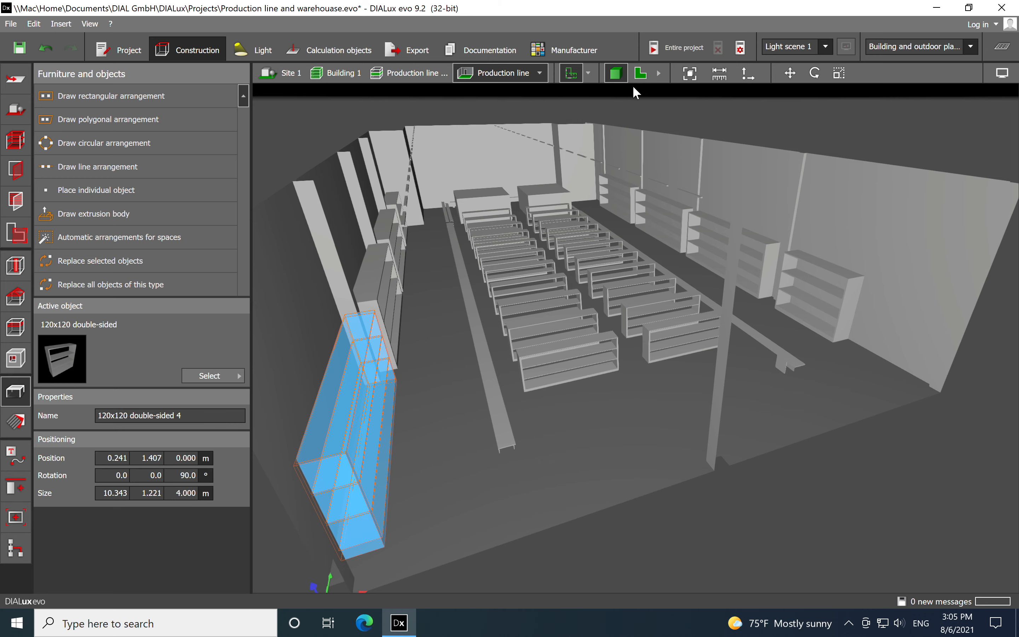
scroll(732, 497, down, 5)
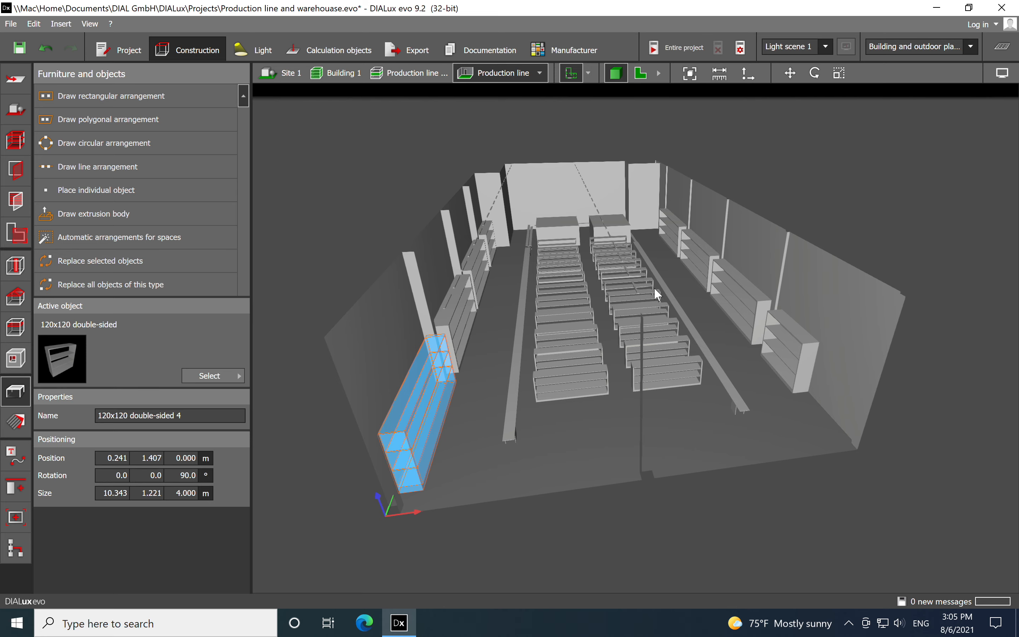
click(448, 303)
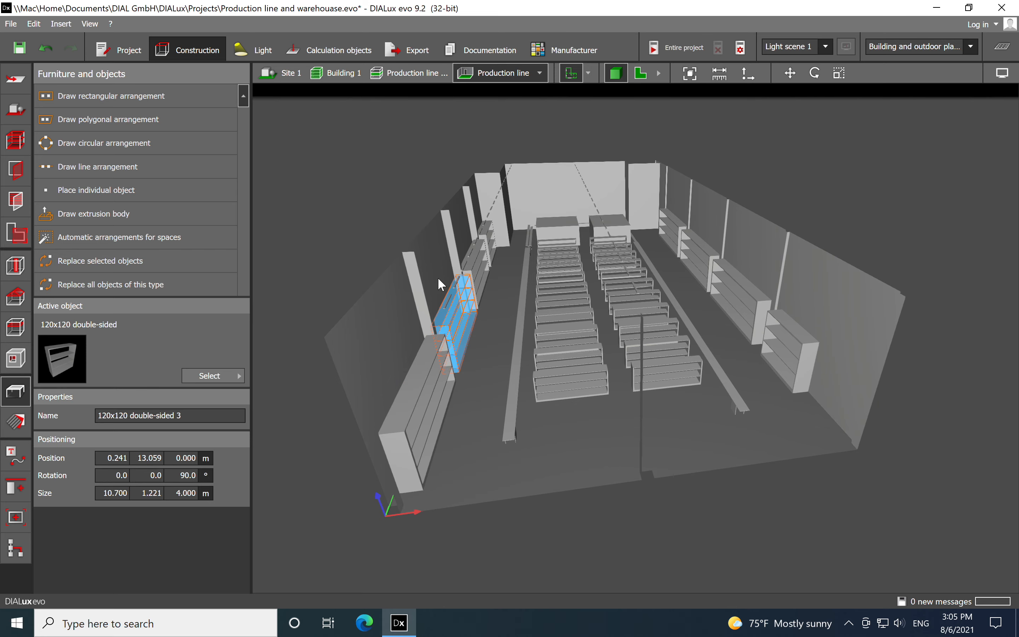
scroll(522, 353, up, 5)
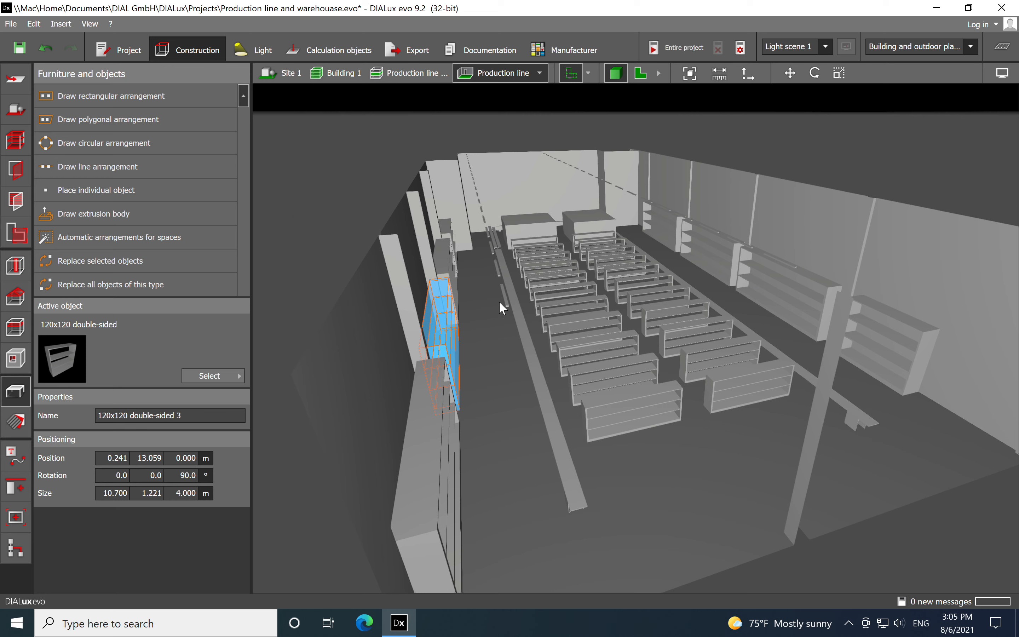
click(517, 308)
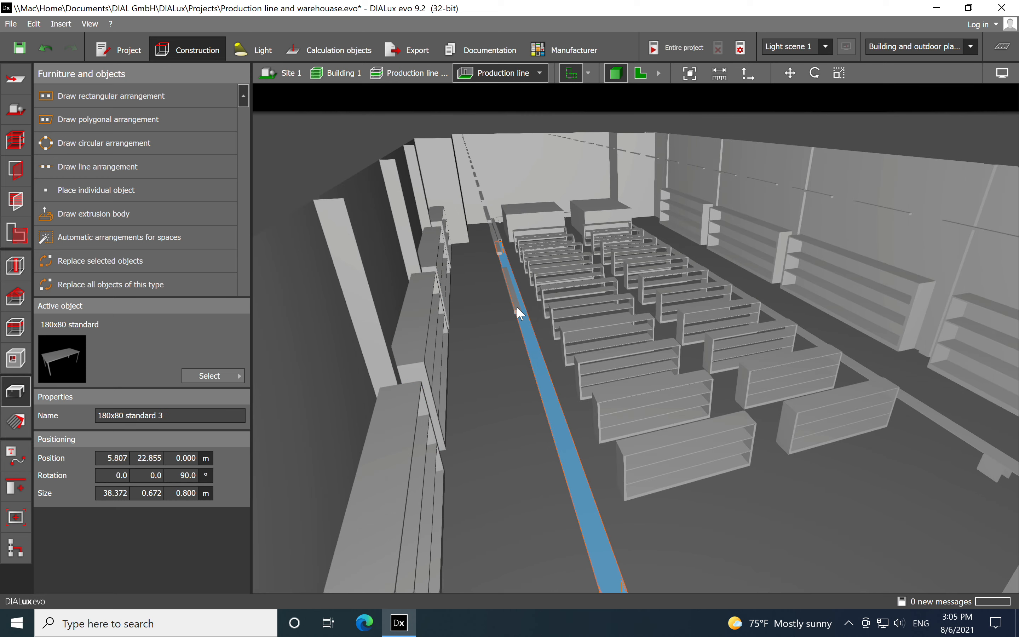
Set the mounting height of the luminaire row above the left aisle to 6 m
scroll(485, 216, up, 2)
click(484, 195)
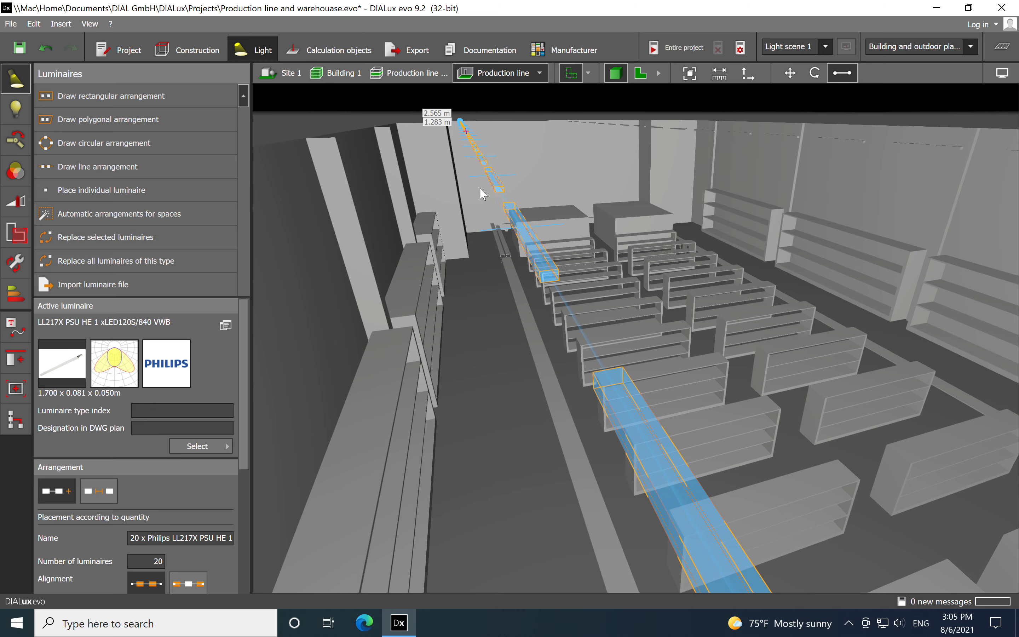
scroll(400, 166, down, 3)
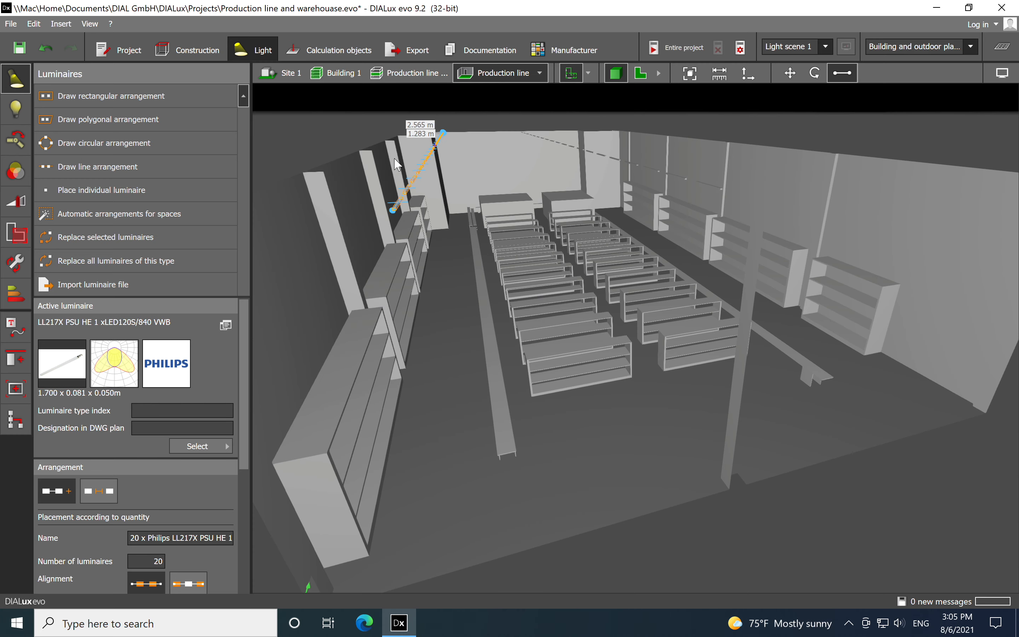
drag(244, 442, 244, 542)
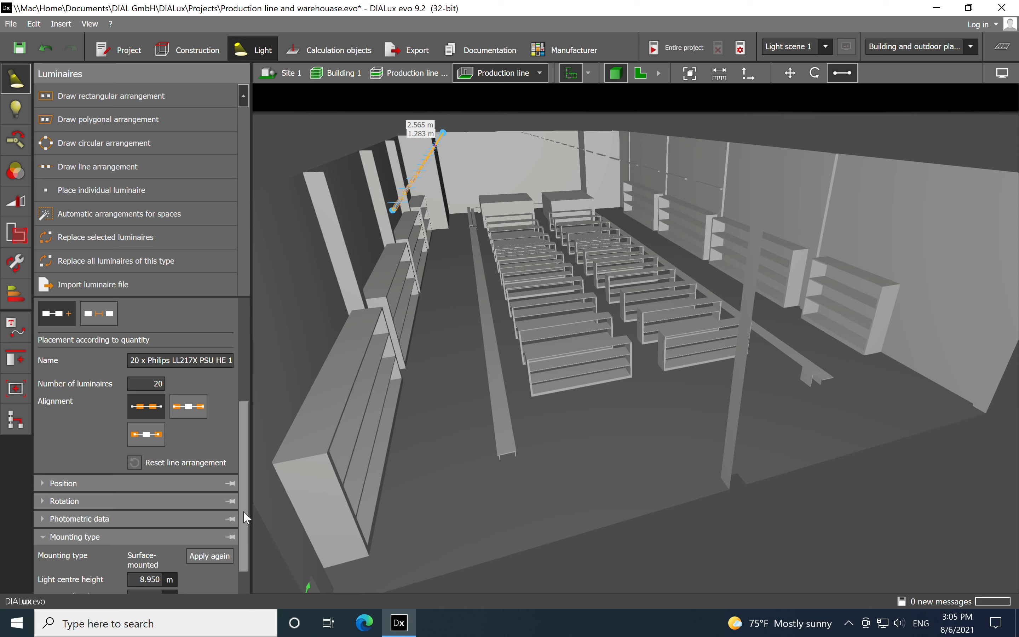
drag(243, 511, 240, 547)
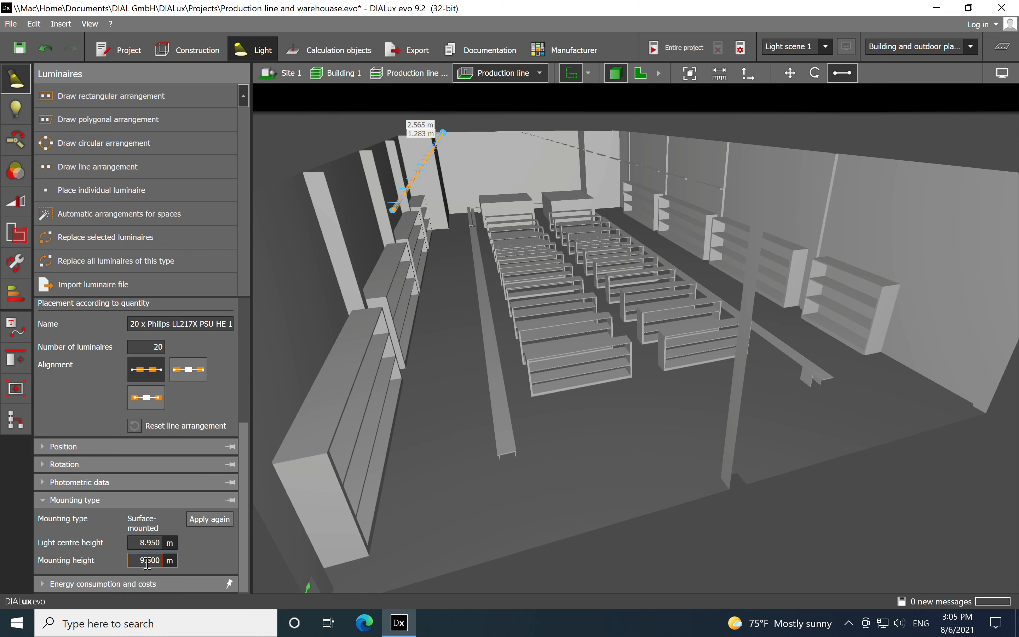
double_click(160, 561)
text(6.)
double_click(155, 542)
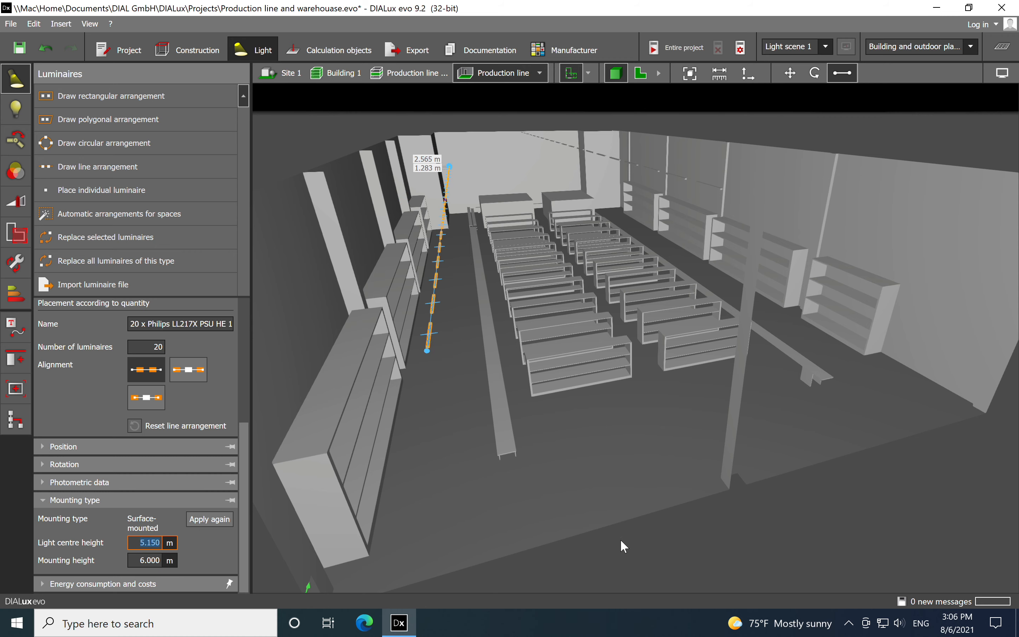
Set the mounting height of the luminaire row above the centre aisle between the shelves to 5 m
right_drag(804, 530, 773, 532)
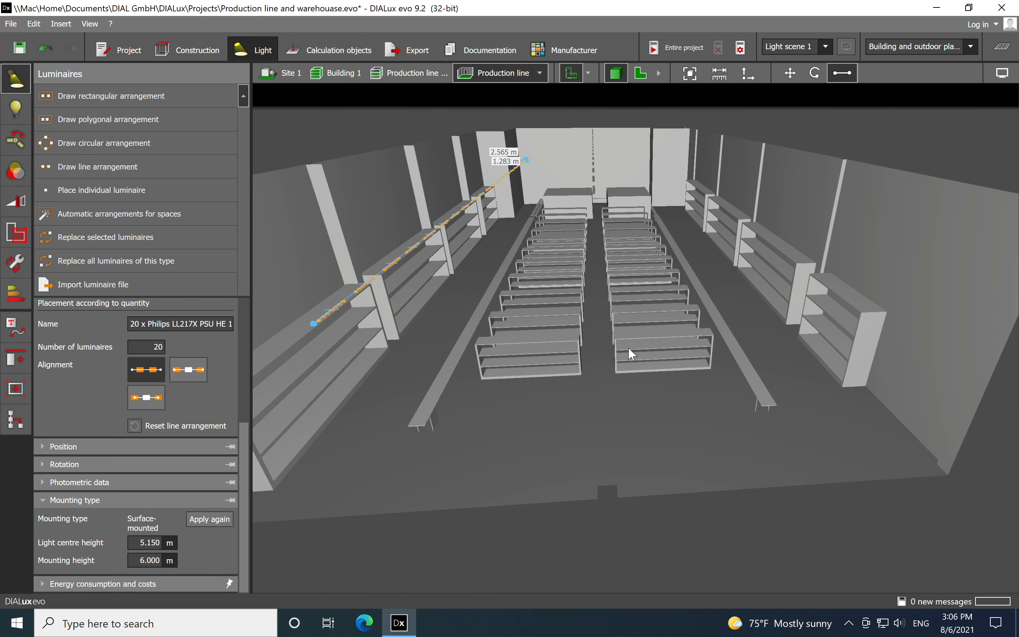
right_drag(618, 263, 620, 224)
click(607, 210)
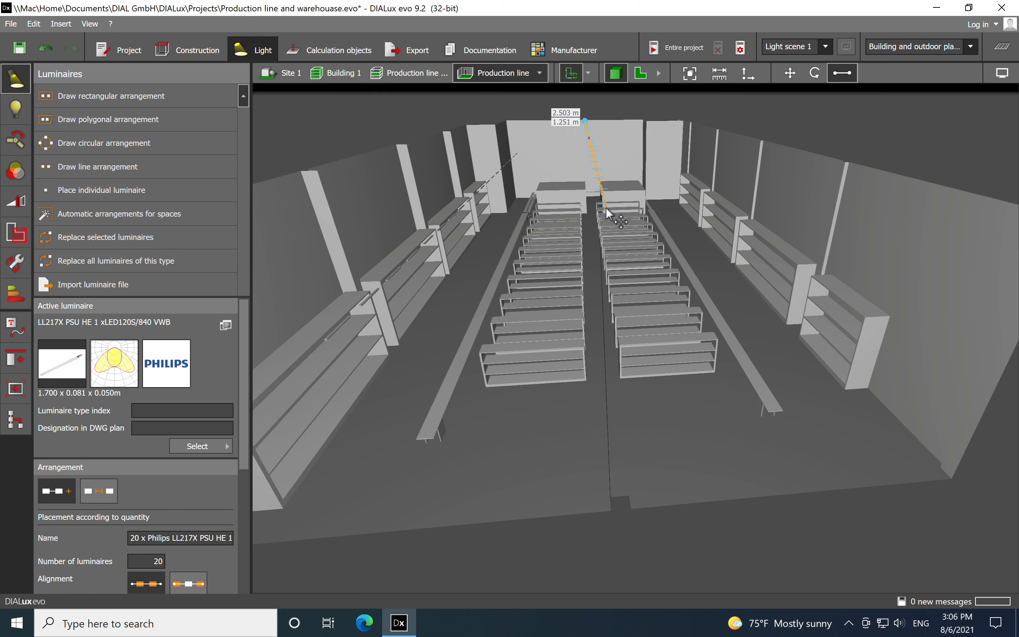
drag(246, 458, 249, 553)
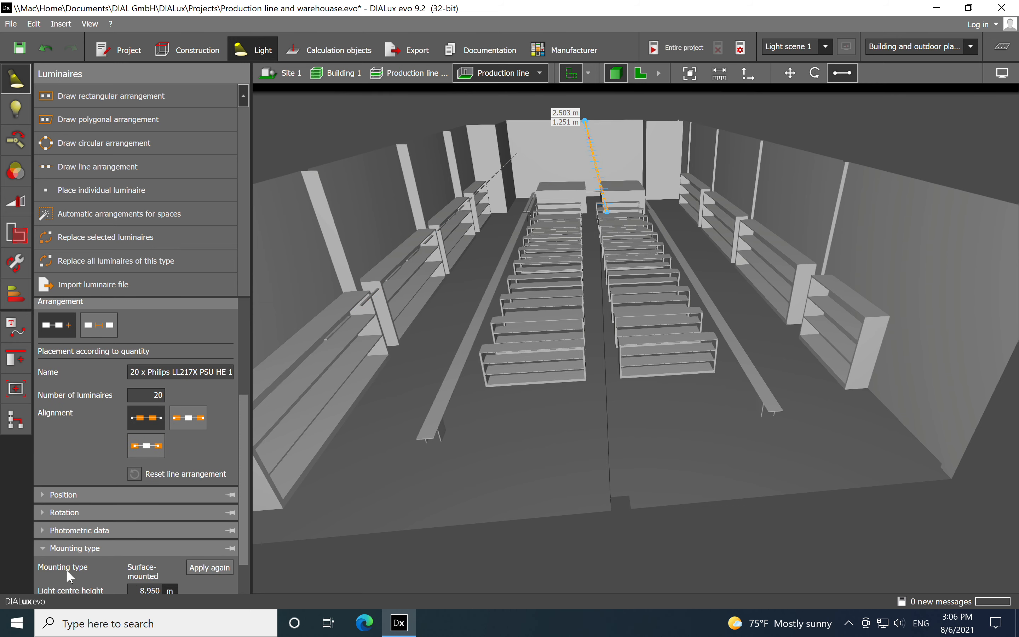
scroll(240, 548, down, 2)
click(148, 560)
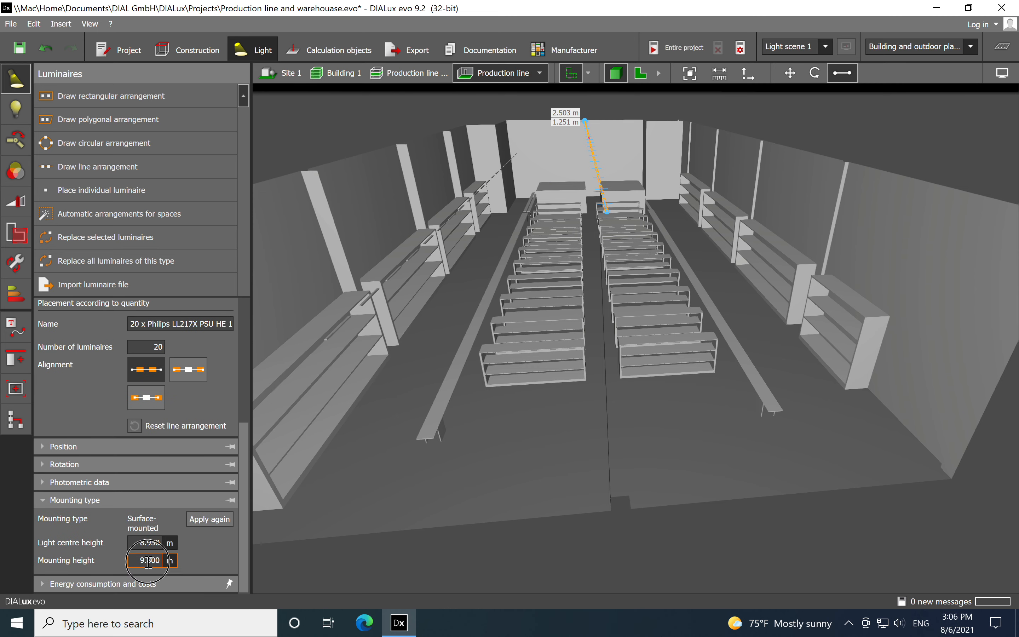
text(5.)
click(156, 544)
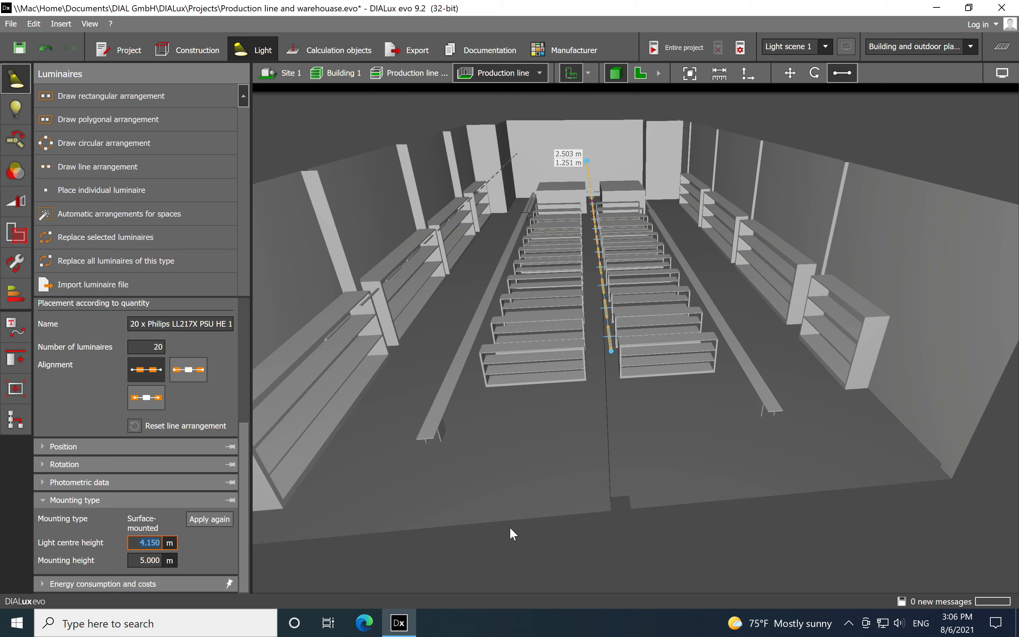
click(667, 536)
right_drag(645, 520, 643, 508)
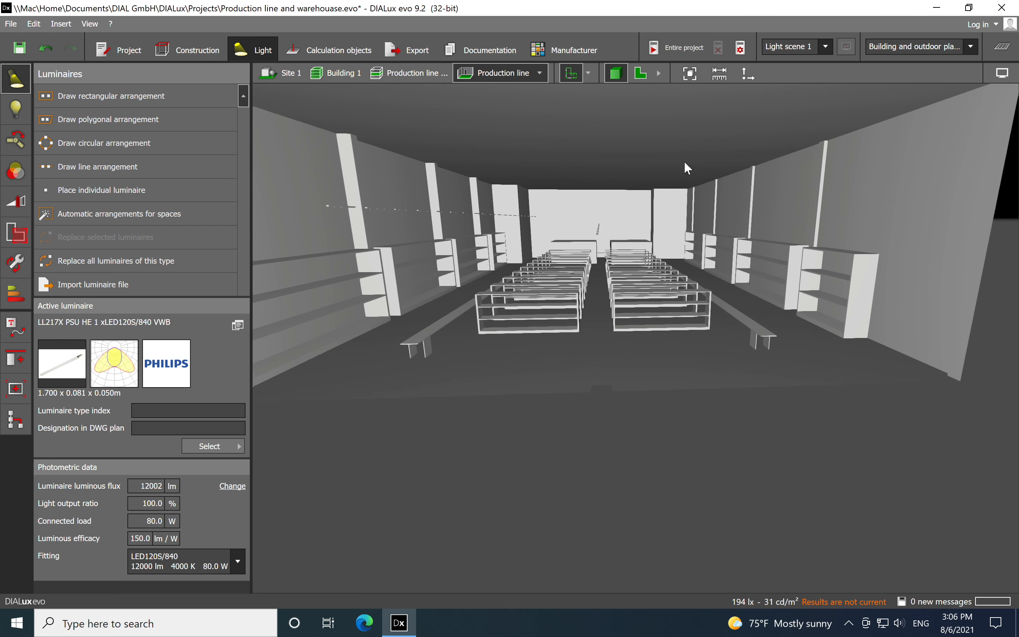
In the floorplan view, draw a line arrangement of 20 luminaires about 48 m long down the right aisle
click(643, 74)
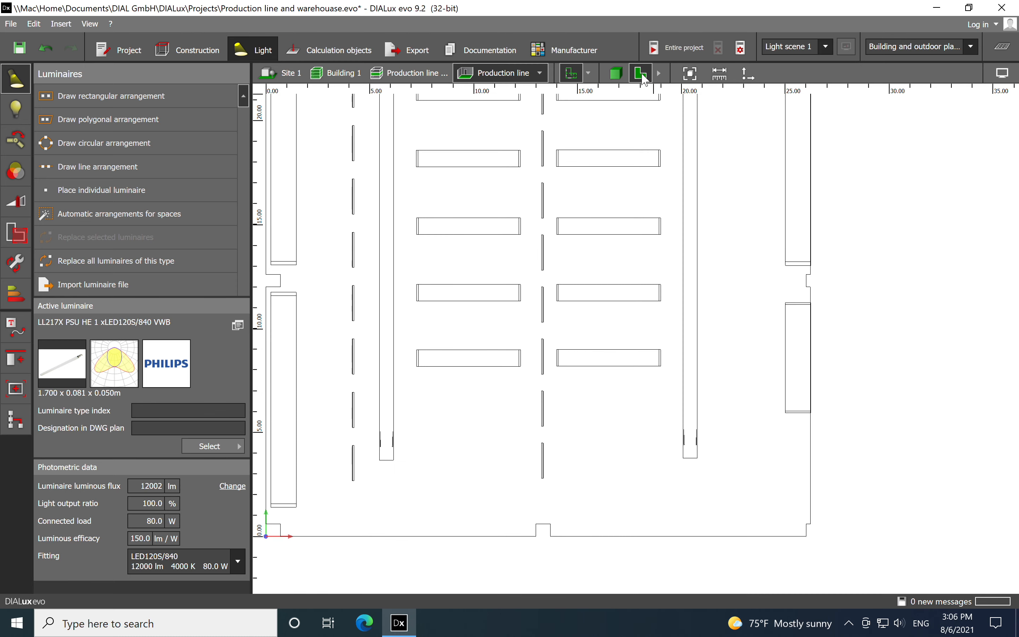
scroll(695, 206, down, 2)
middle_drag(713, 199, 658, 319)
scroll(662, 309, down, 2)
middle_drag(672, 207, 648, 268)
scroll(648, 269, down, 1)
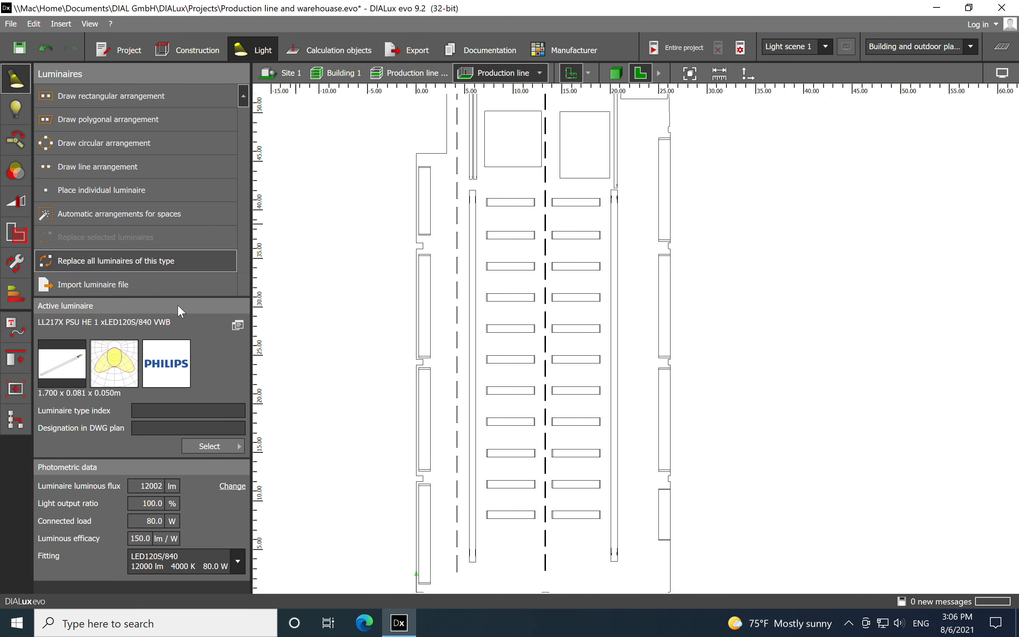
click(137, 167)
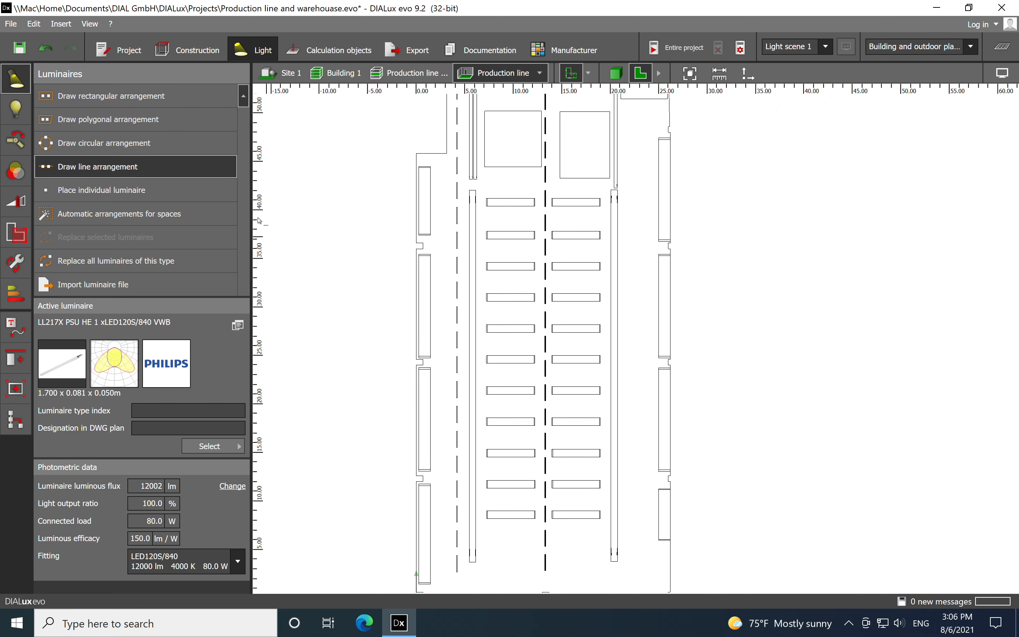
middle_drag(662, 143, 638, 255)
scroll(616, 219, up, 3)
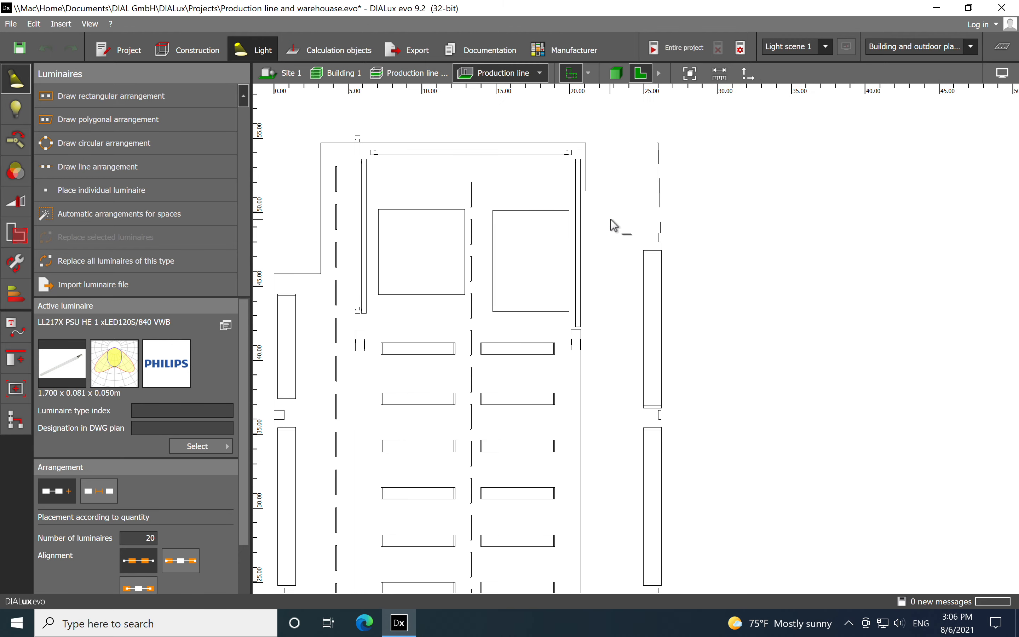
click(618, 194)
scroll(603, 252, down, 3)
scroll(638, 328, down, 1)
scroll(633, 321, up, 4)
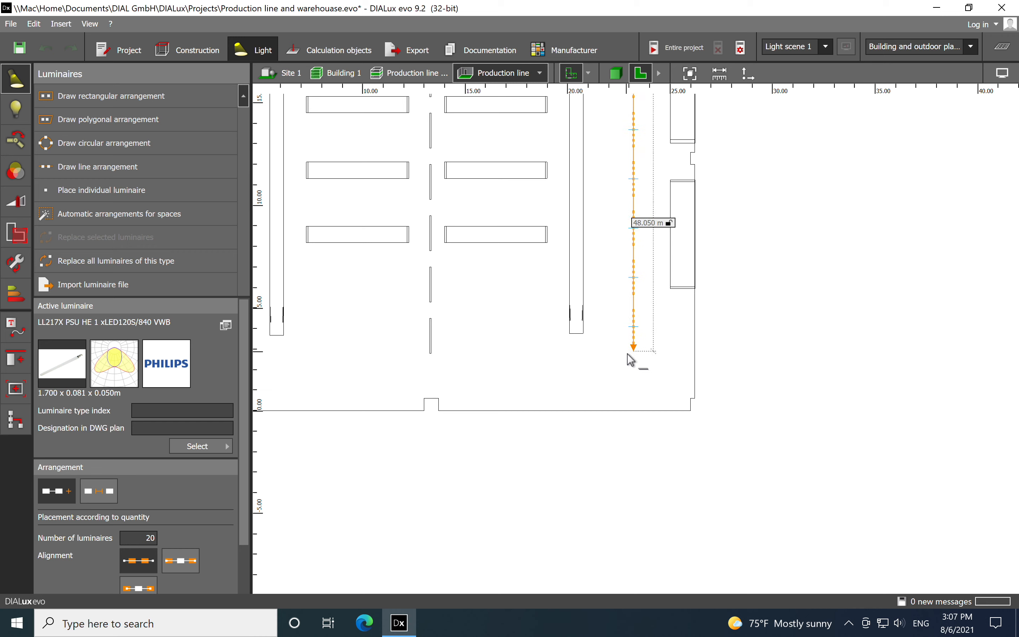
click(628, 353)
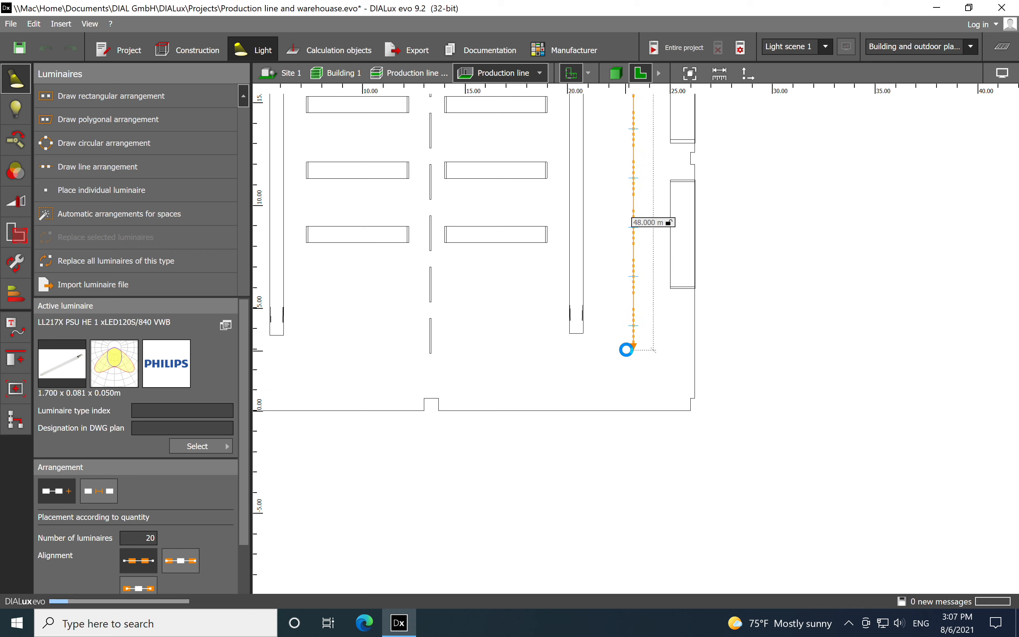
Set the mounting height of the luminaire row in the right aisle to 6 m
drag(243, 458, 243, 578)
click(160, 560)
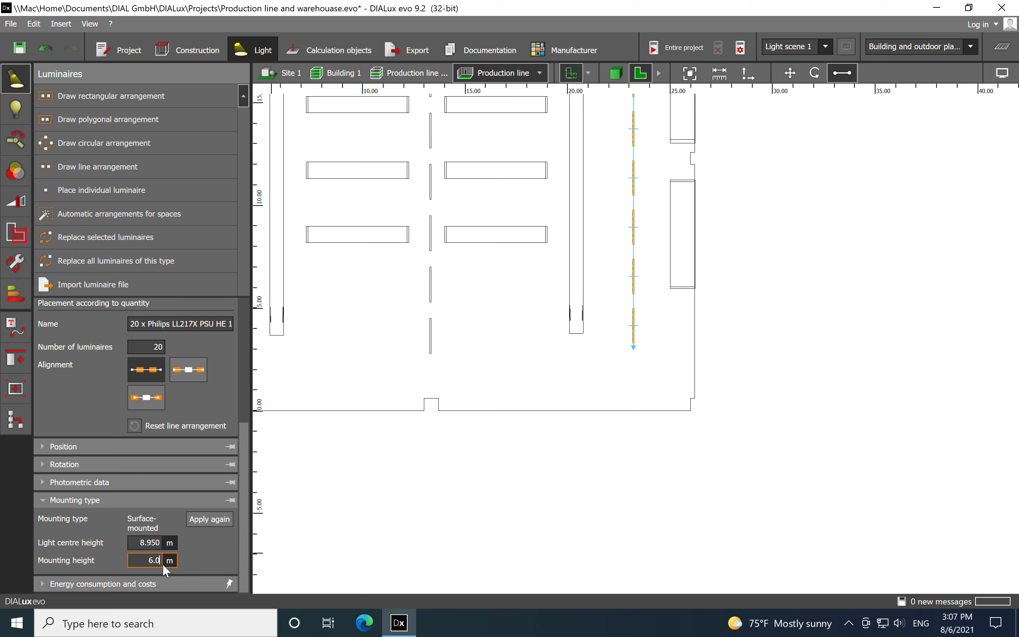
click(519, 515)
scroll(623, 444, down, 3)
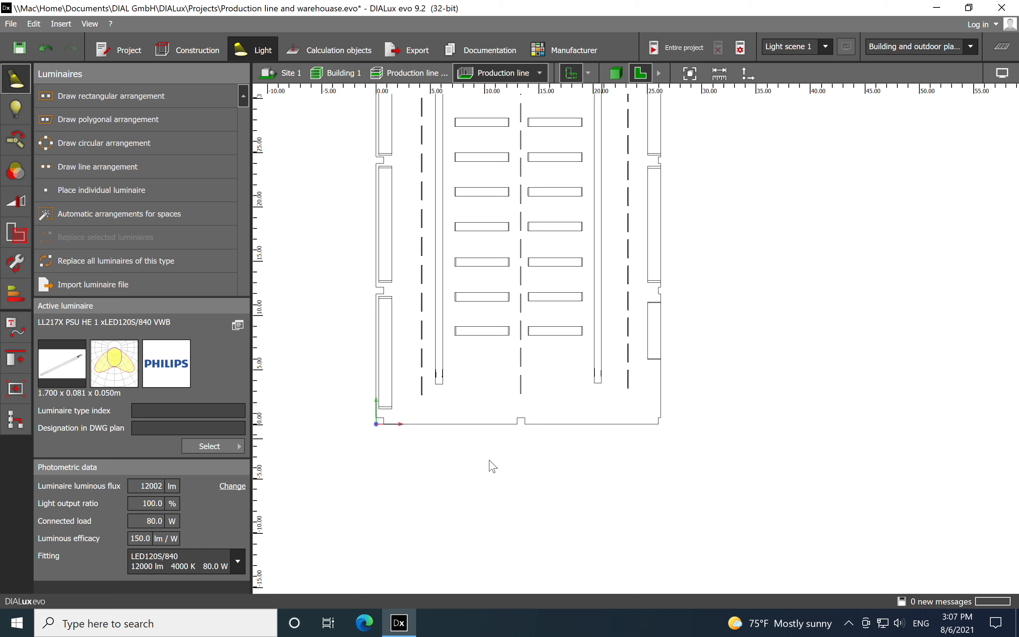
Draw a horizontal line arrangement of luminaires about 19.35 m long, parallel to the lower wall and below the three aisle rows
scroll(459, 412, up, 4)
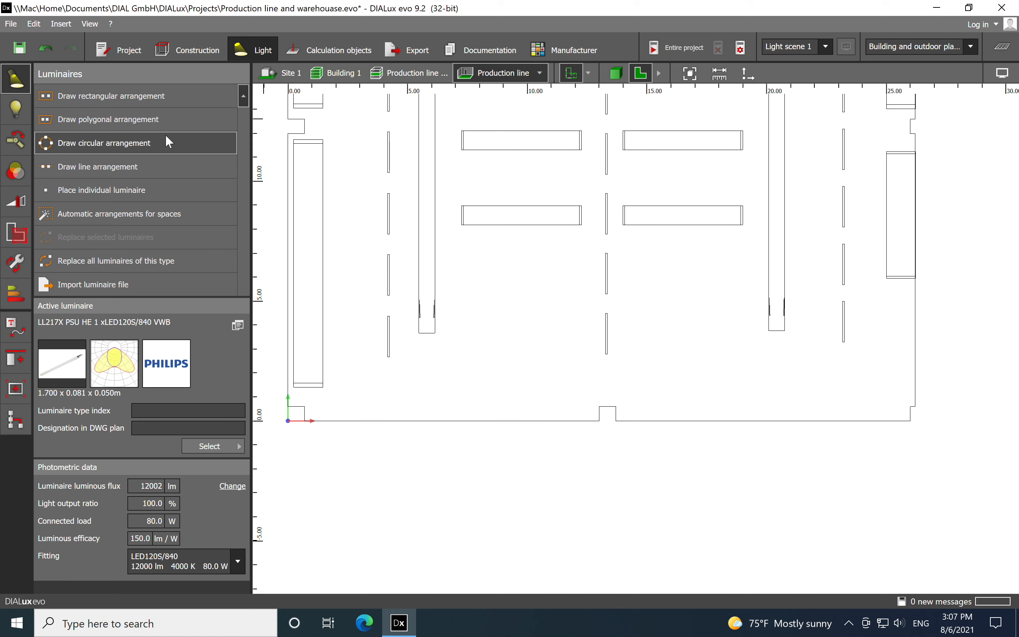
click(139, 167)
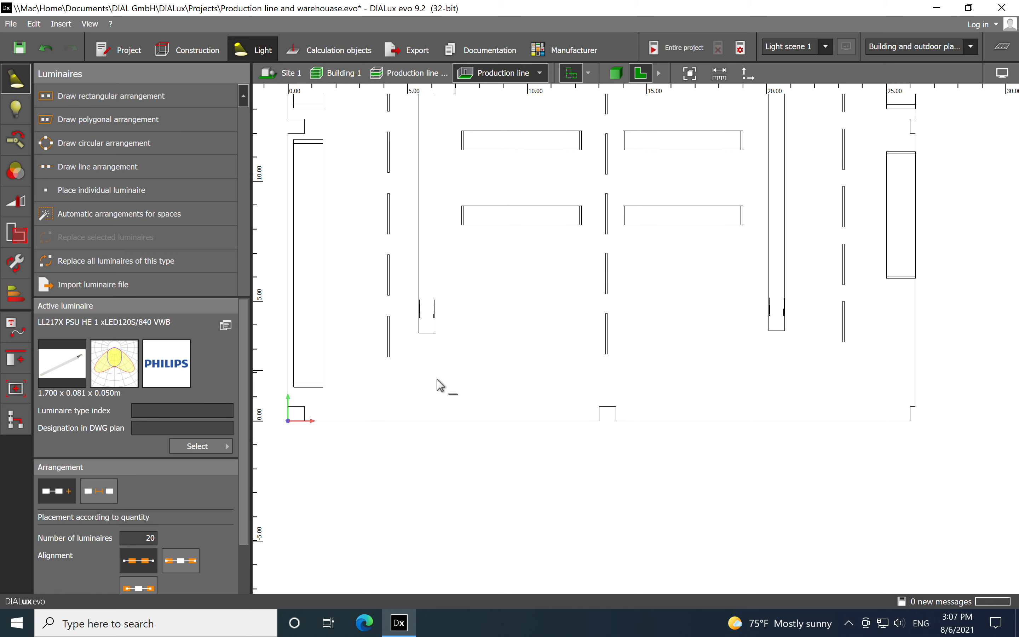
click(386, 384)
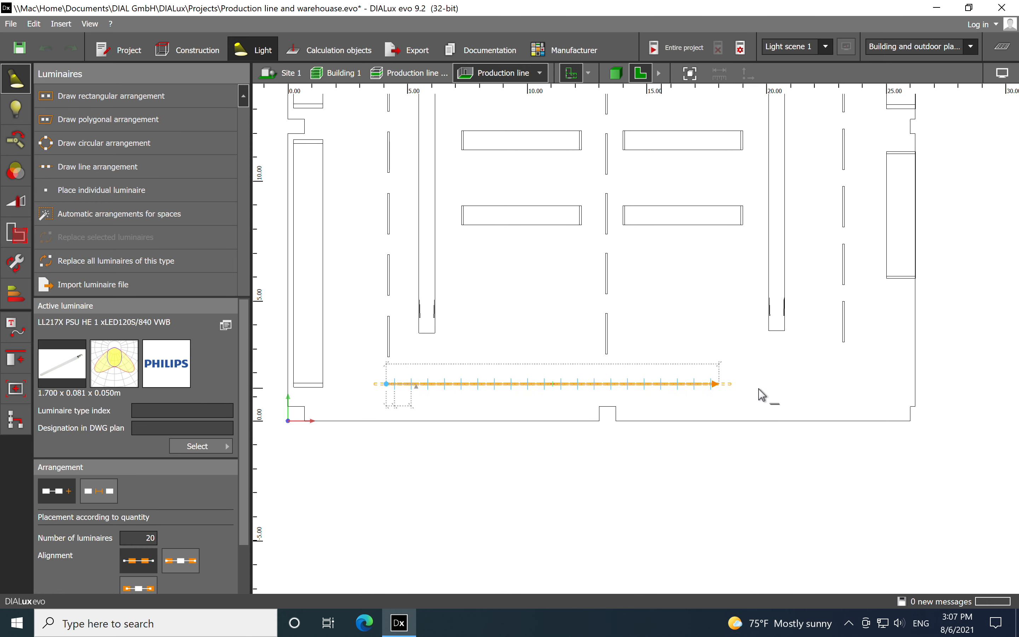
click(850, 387)
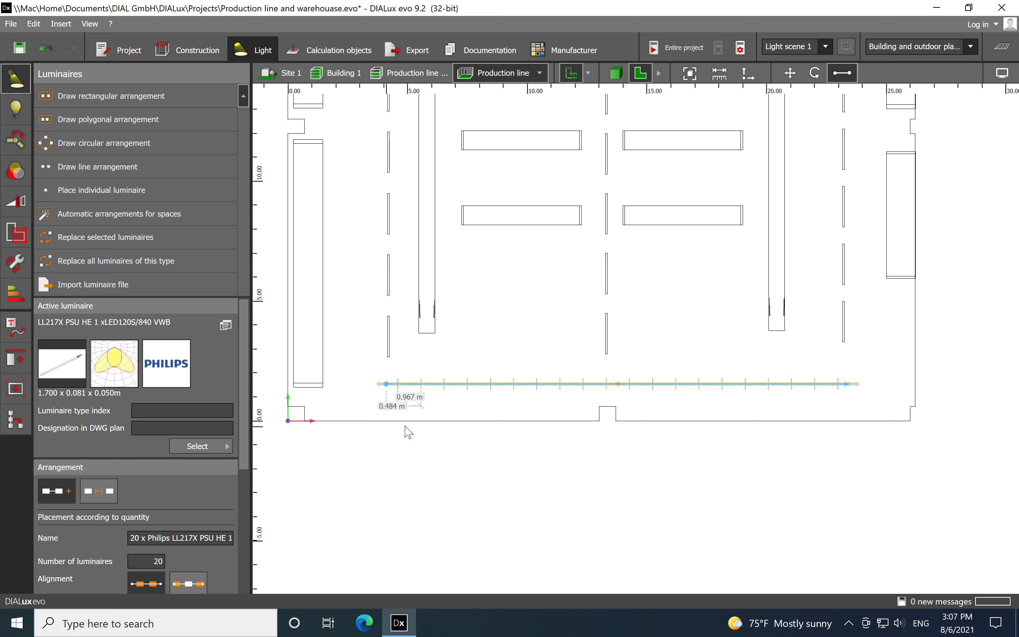
Set the number of luminaires in the horizontal row by the lower wall to 6
drag(241, 455, 244, 526)
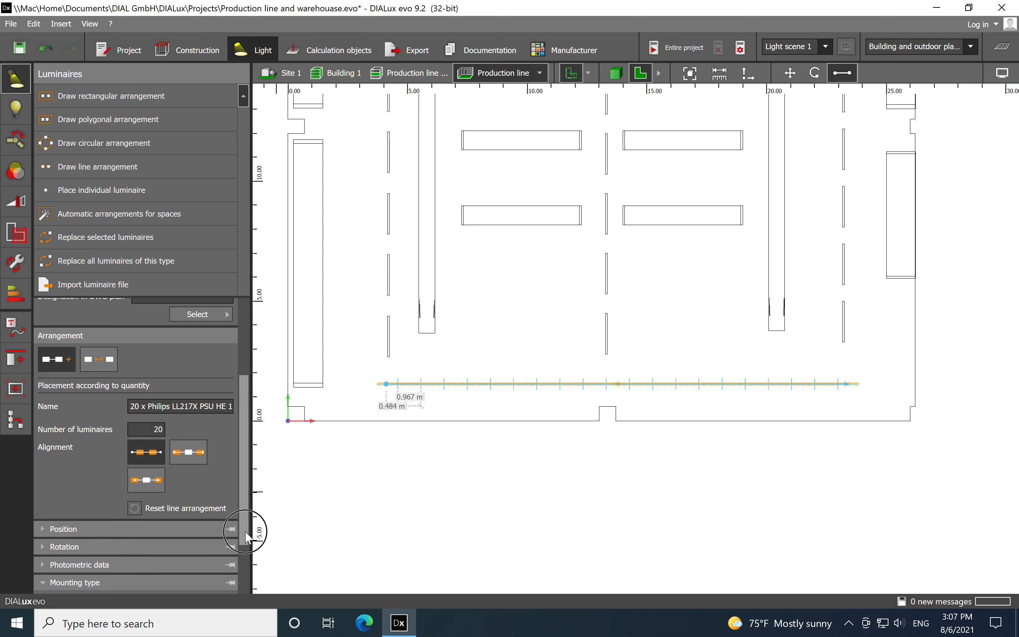
click(161, 426)
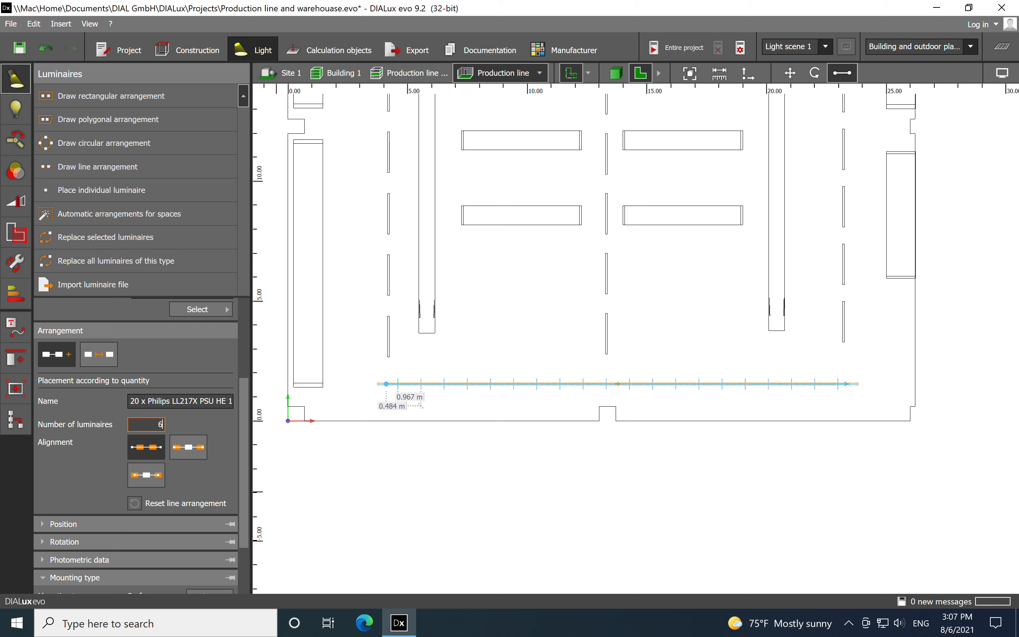
key(Return)
click(567, 323)
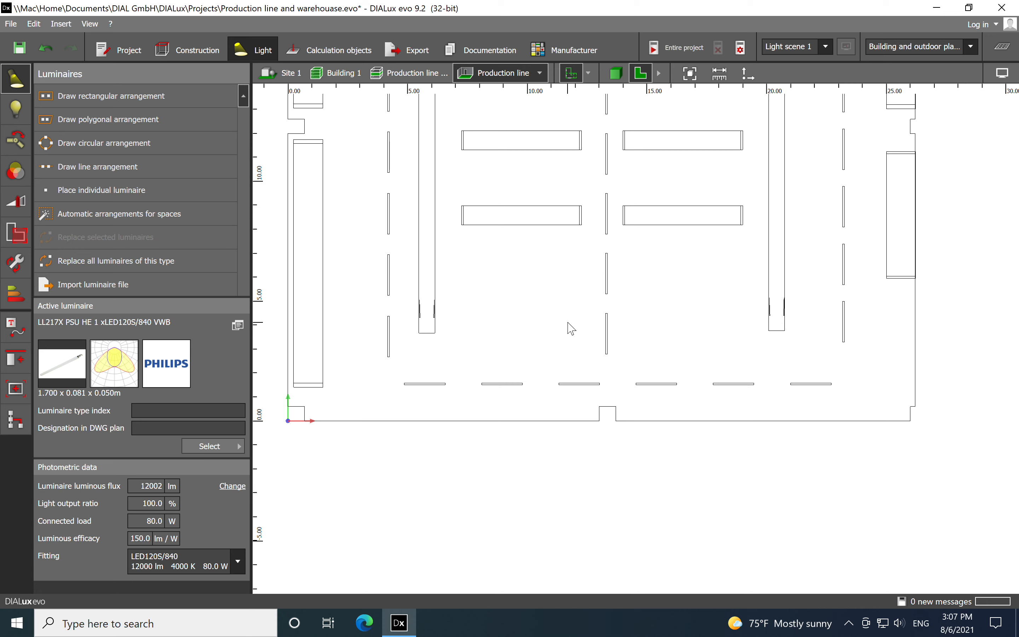
Set the mounting height of the horizontal luminaire row by the lower wall to 6 m
click(495, 383)
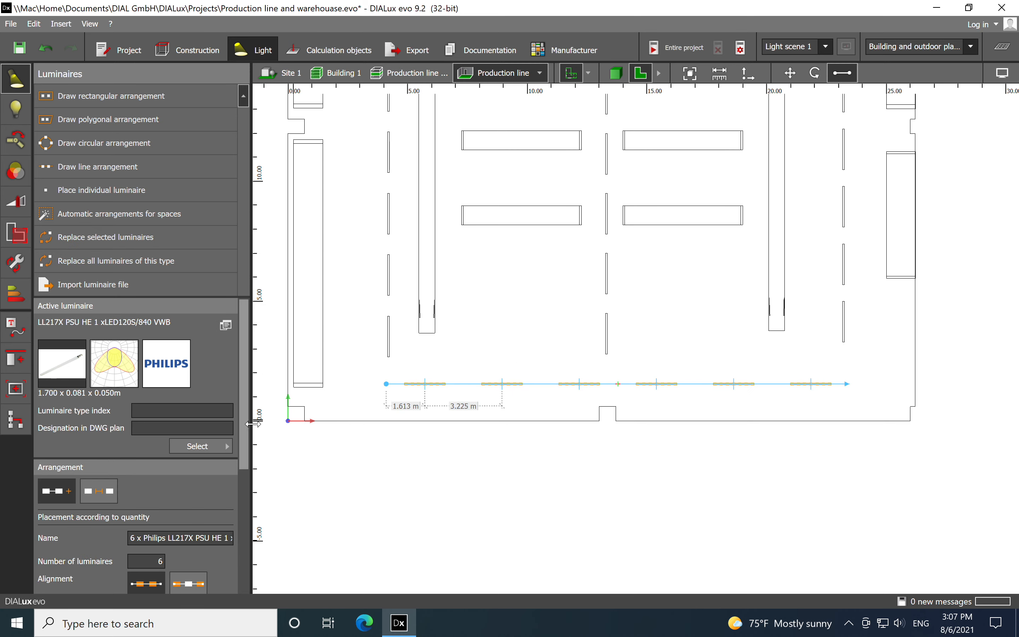
drag(240, 428, 253, 568)
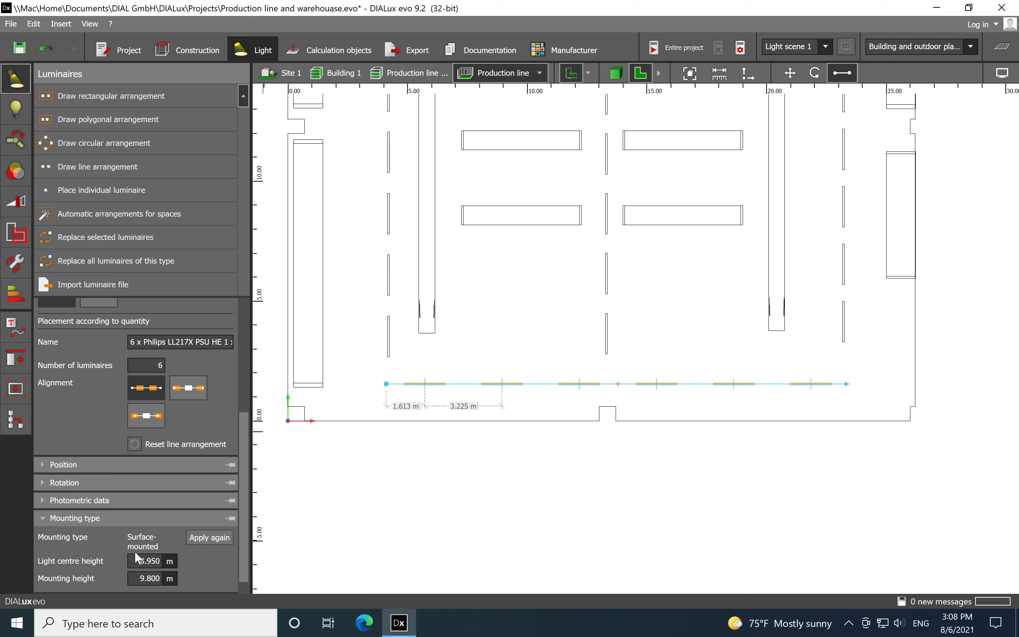
double_click(157, 578)
key(BackSpace)
text(6.0)
click(585, 517)
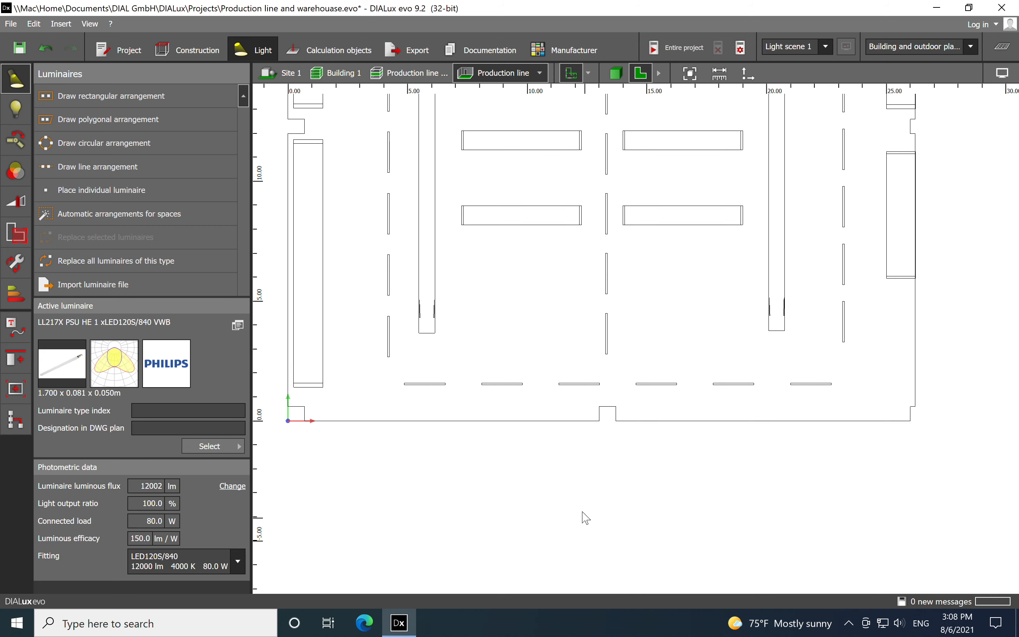
Draw a horizontal line arrangement of 6 luminaires about 13.1 m long near the hall's upper wall, above the two large squares
scroll(550, 489, down, 10)
scroll(543, 173, up, 8)
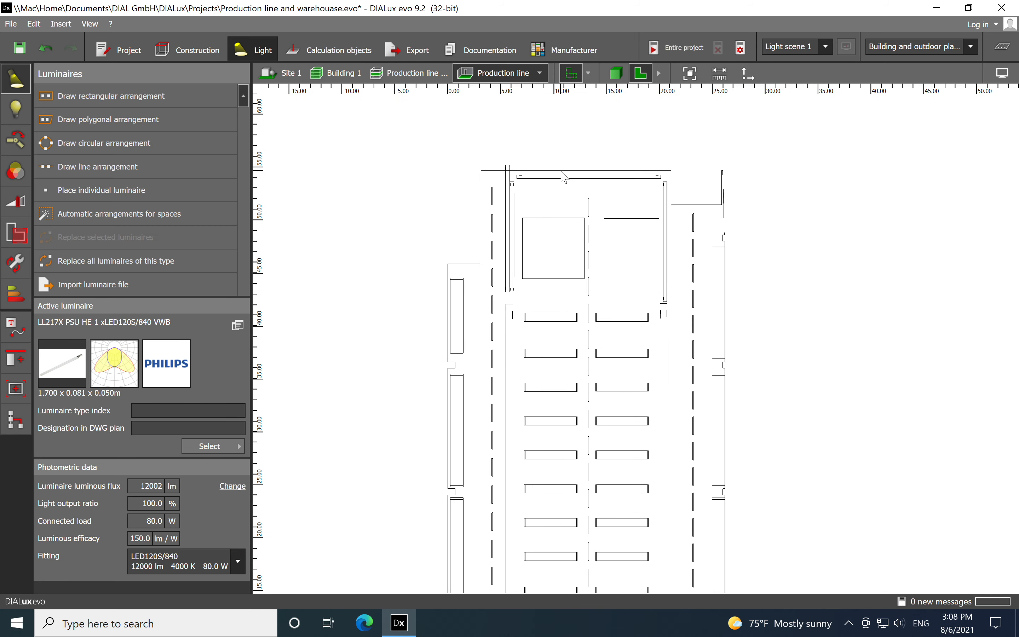
scroll(562, 180, up, 2)
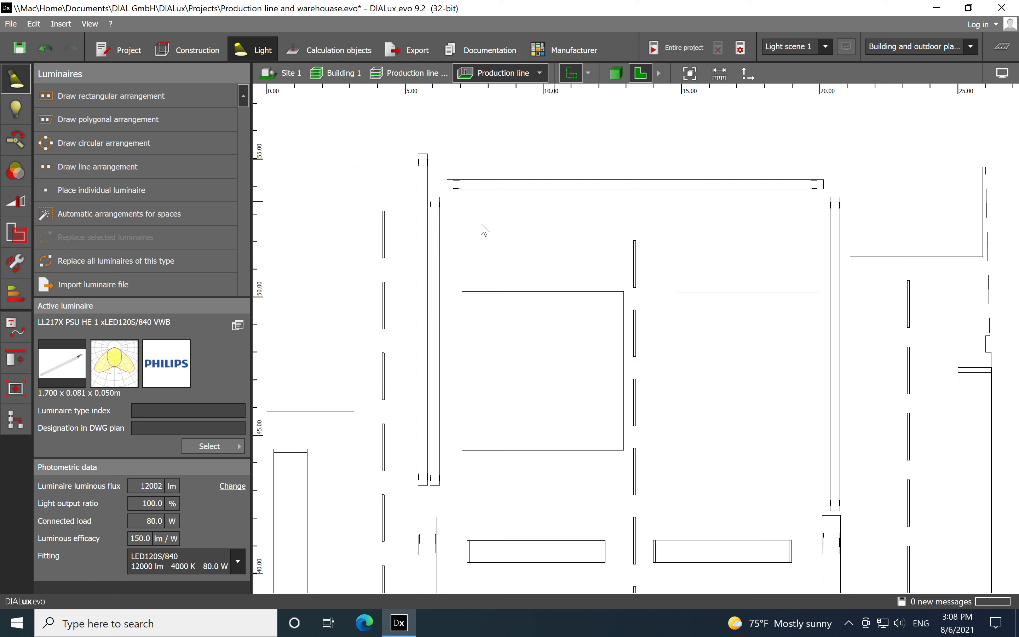
click(120, 165)
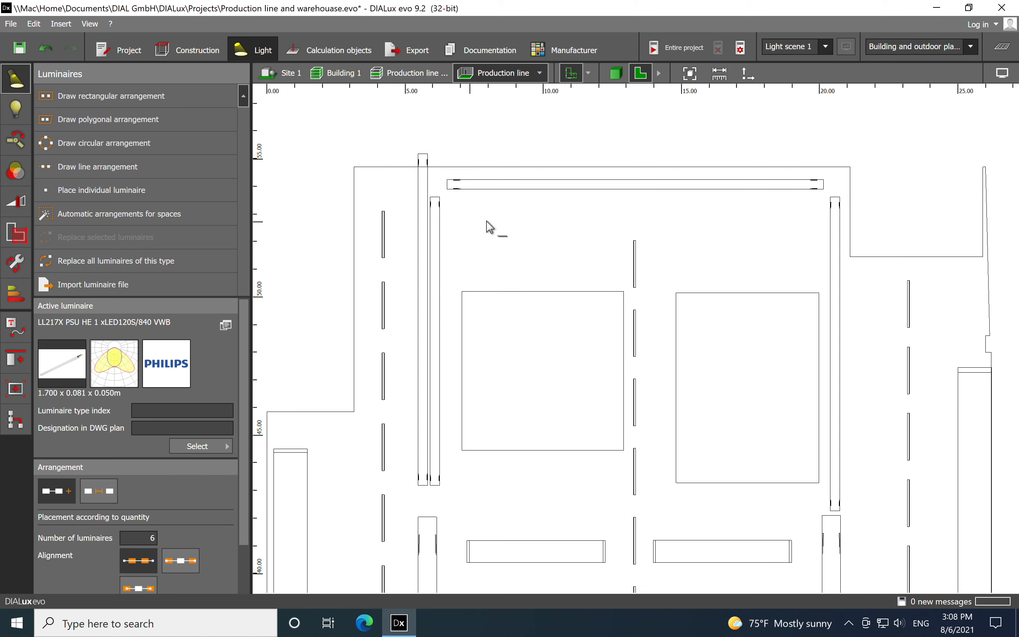
click(455, 216)
click(817, 215)
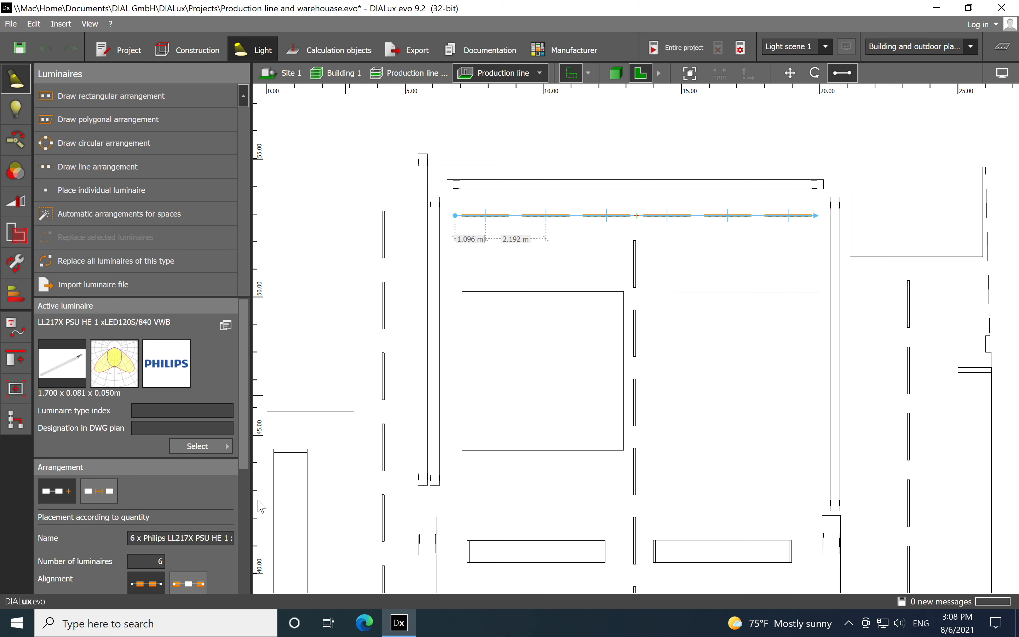
double_click(164, 561)
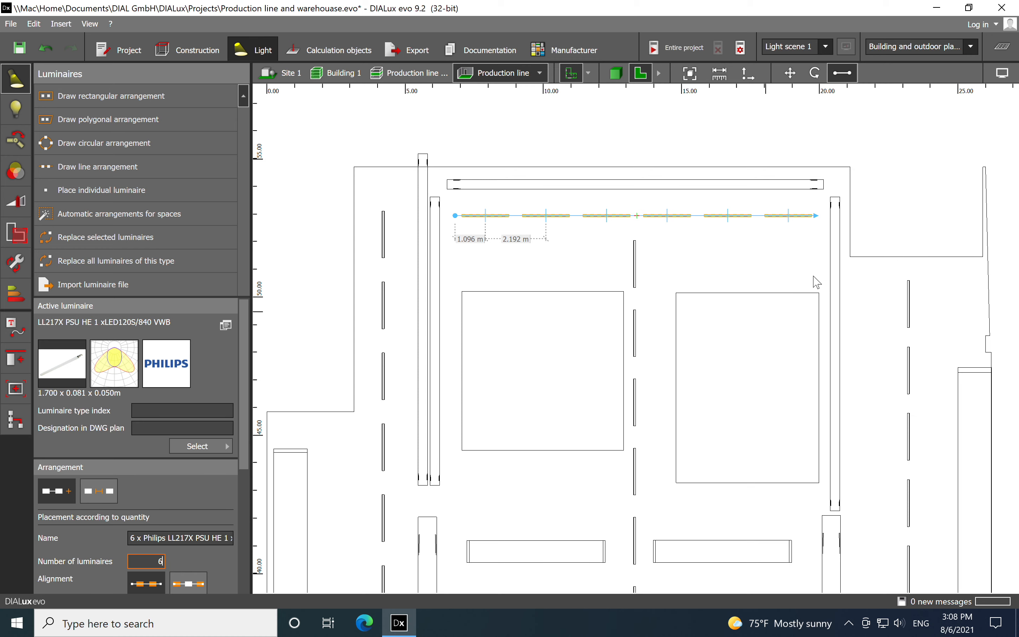
click(914, 193)
click(819, 195)
Set the mounting height of the horizontal luminaire row near the upper wall to 6 m
scroll(705, 190, down, 1)
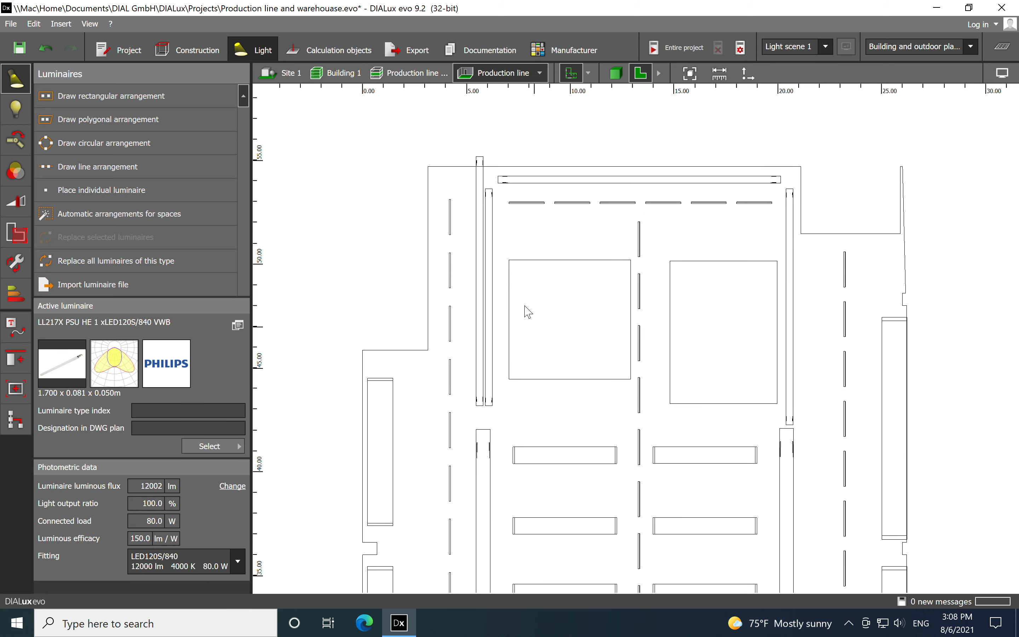
click(560, 211)
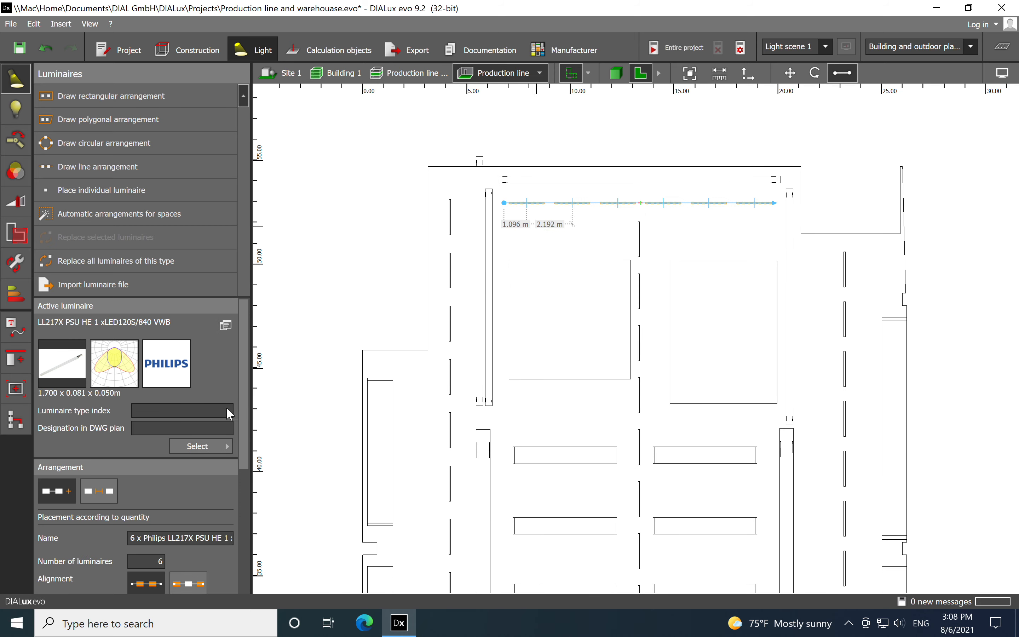
scroll(252, 412, down, 5)
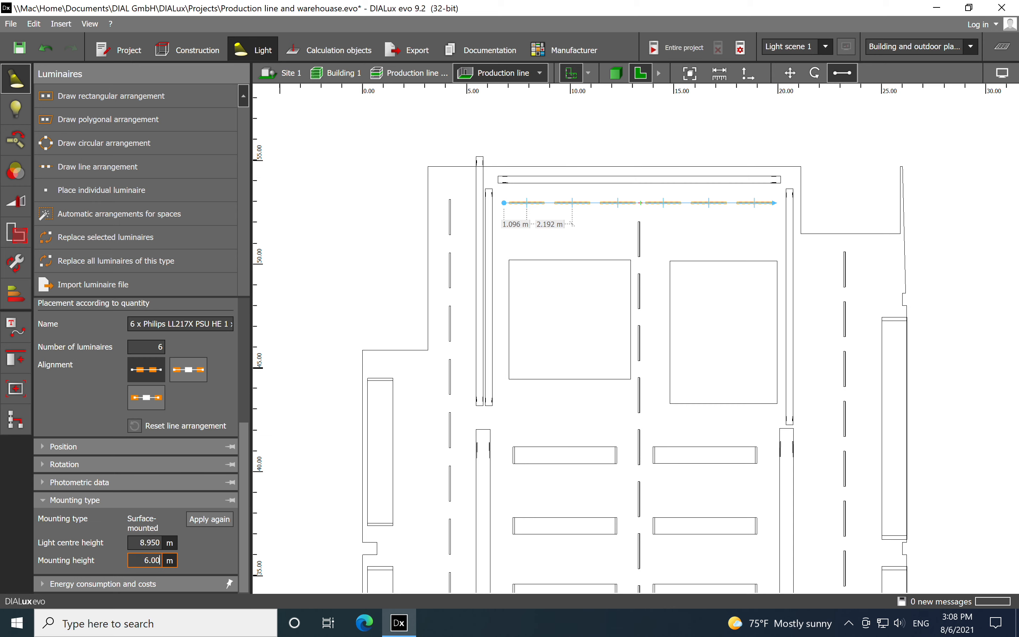
key(Return)
click(848, 188)
scroll(586, 231, down, 2)
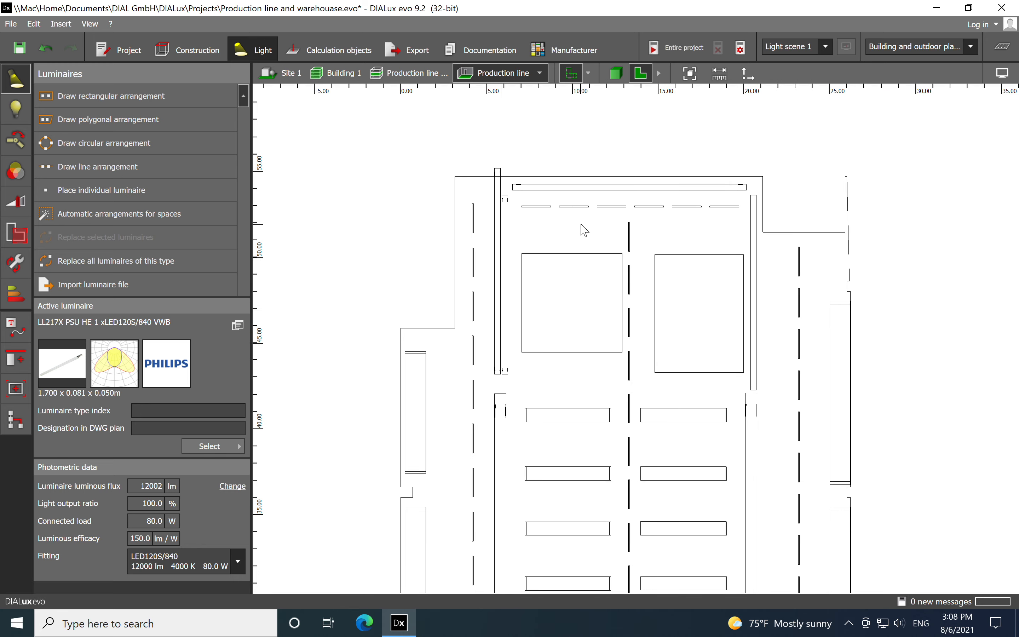
Examine the placement of all luminaire rows in the floorplan and in the 3D view, then return to the floorplan
scroll(613, 224, down, 2)
middle_drag(687, 387, 658, 218)
scroll(654, 212, down, 2)
middle_drag(653, 385, 631, 321)
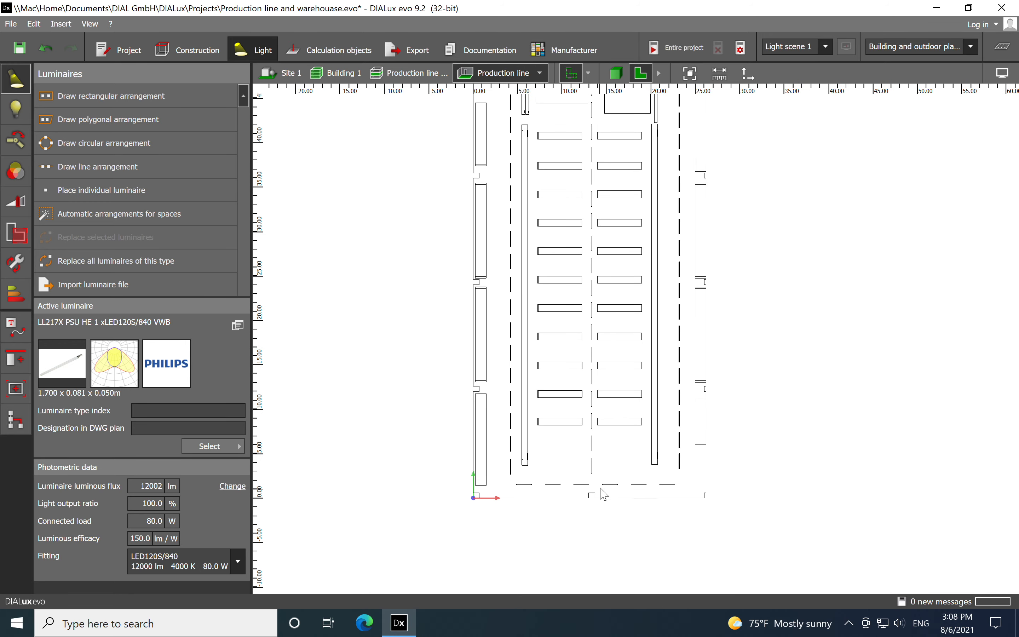
click(616, 73)
drag(638, 386, 489, 449)
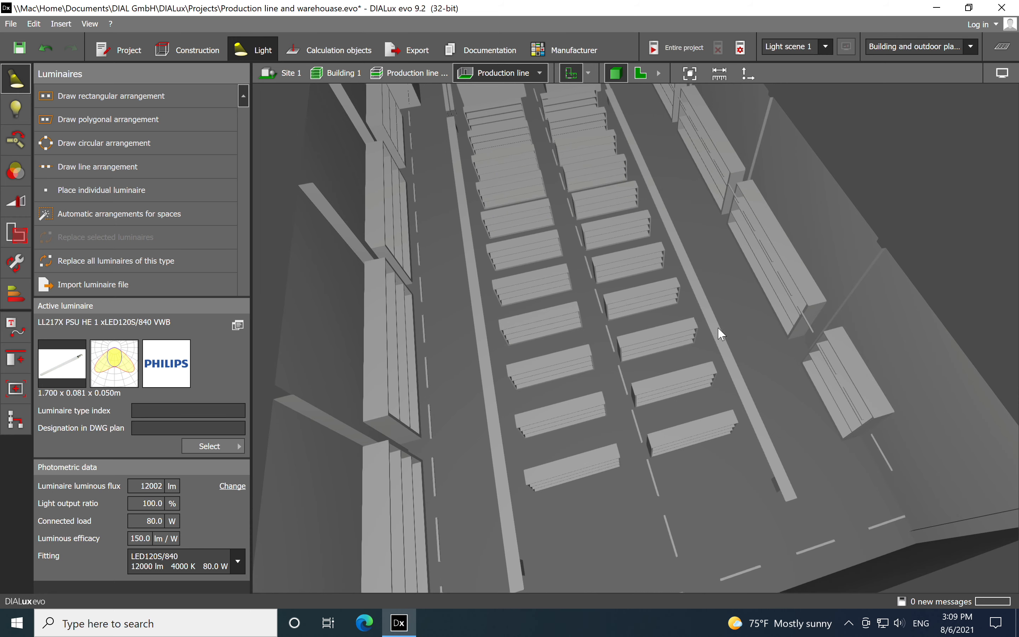
click(645, 73)
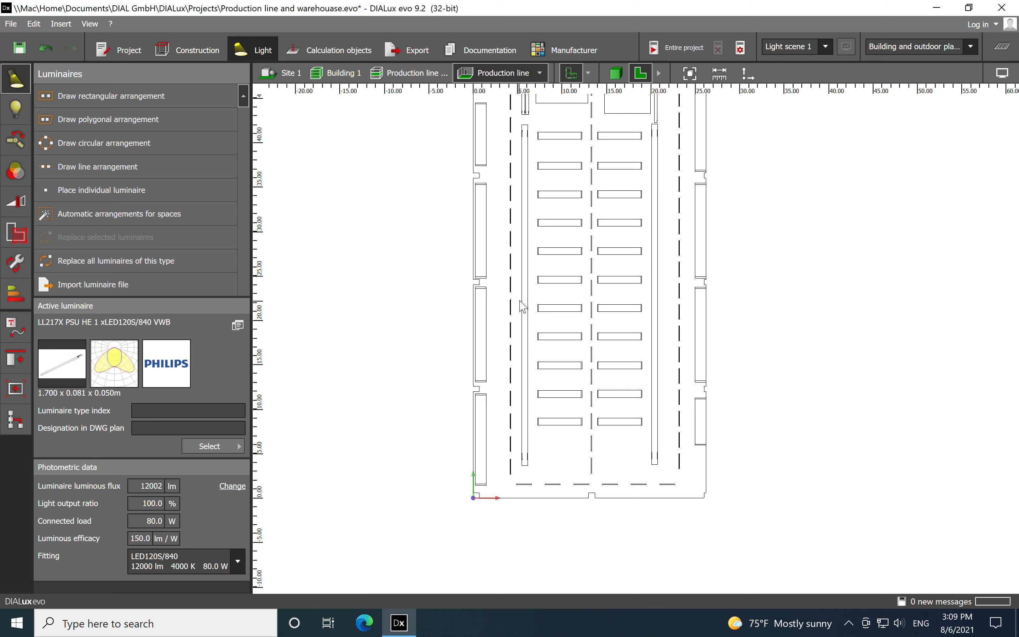
Switch to the calculation objects and check the existing surface on the left conveyor strip in floorplan and 3D
click(320, 50)
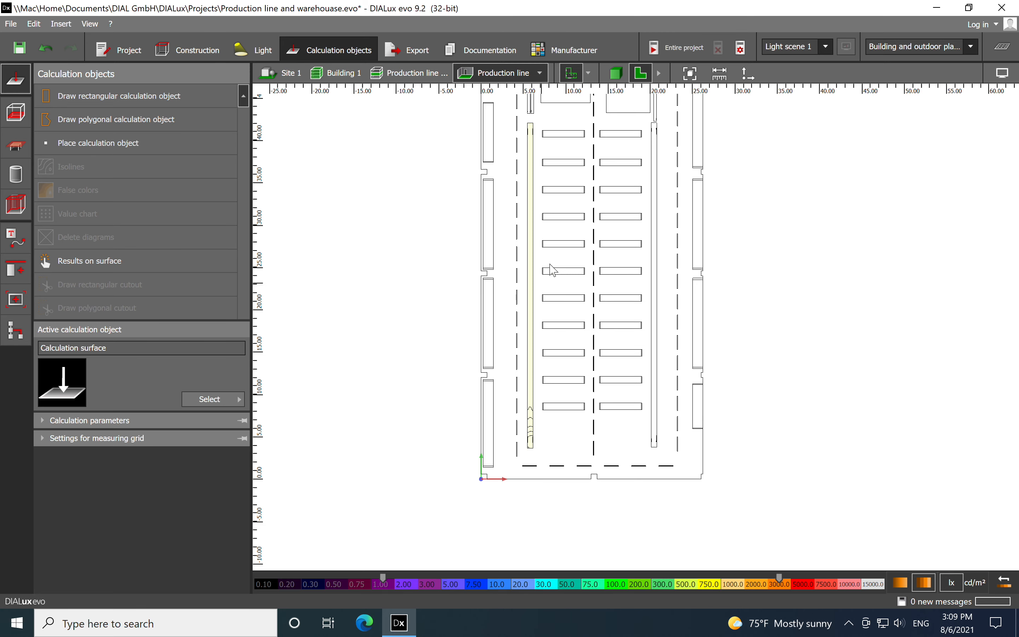
scroll(526, 363, up, 1)
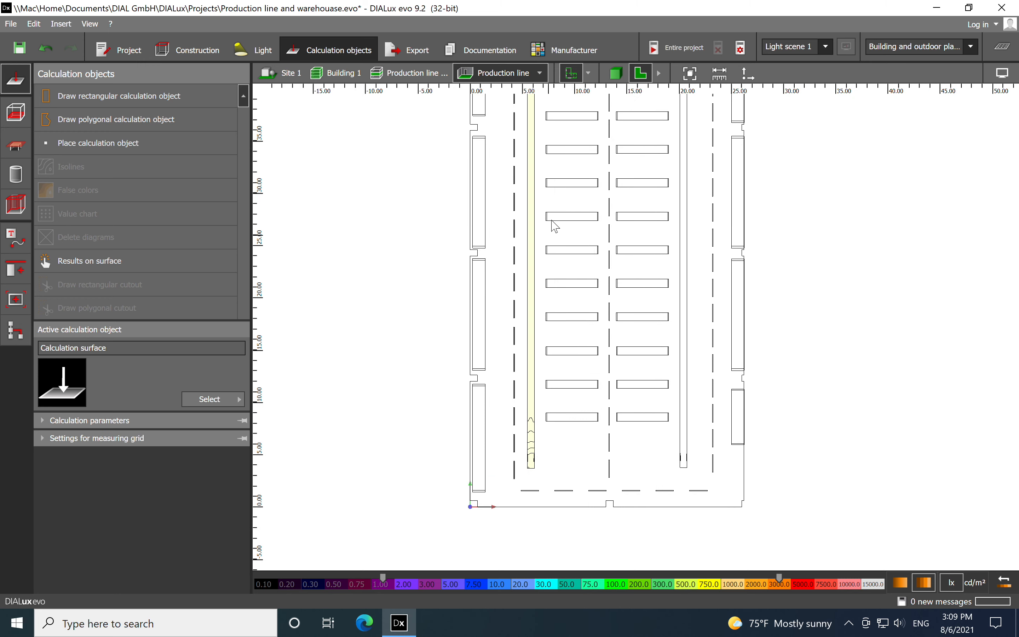
middle_drag(585, 163, 603, 224)
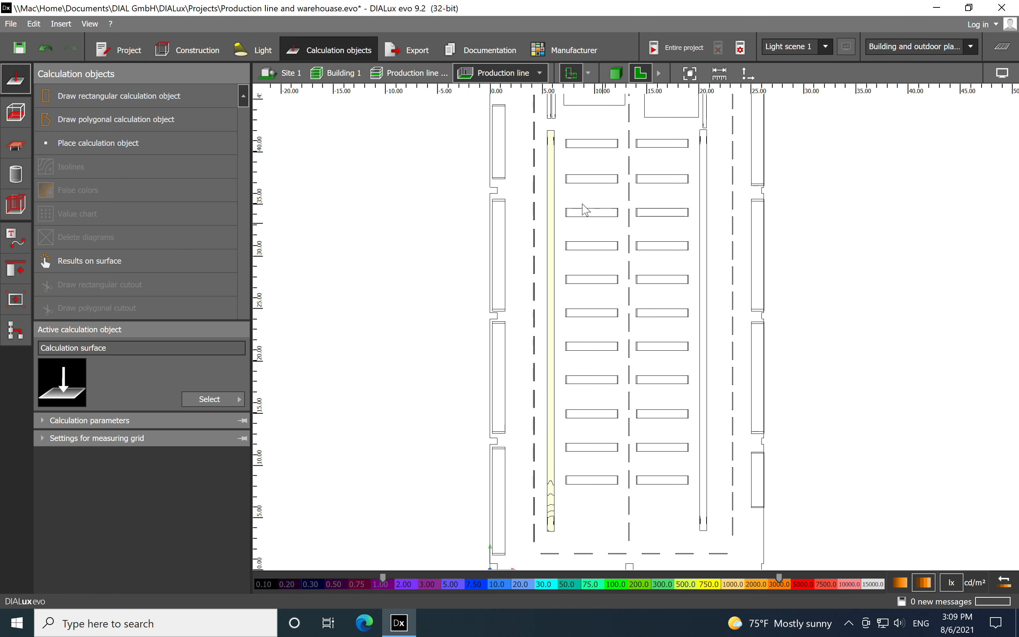
click(615, 80)
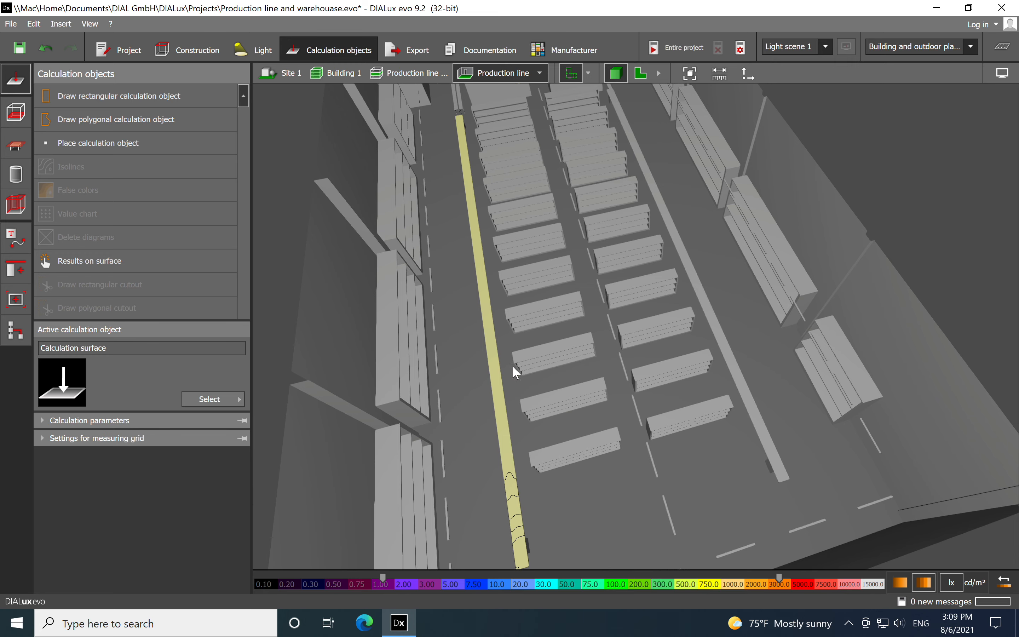
click(487, 342)
click(640, 74)
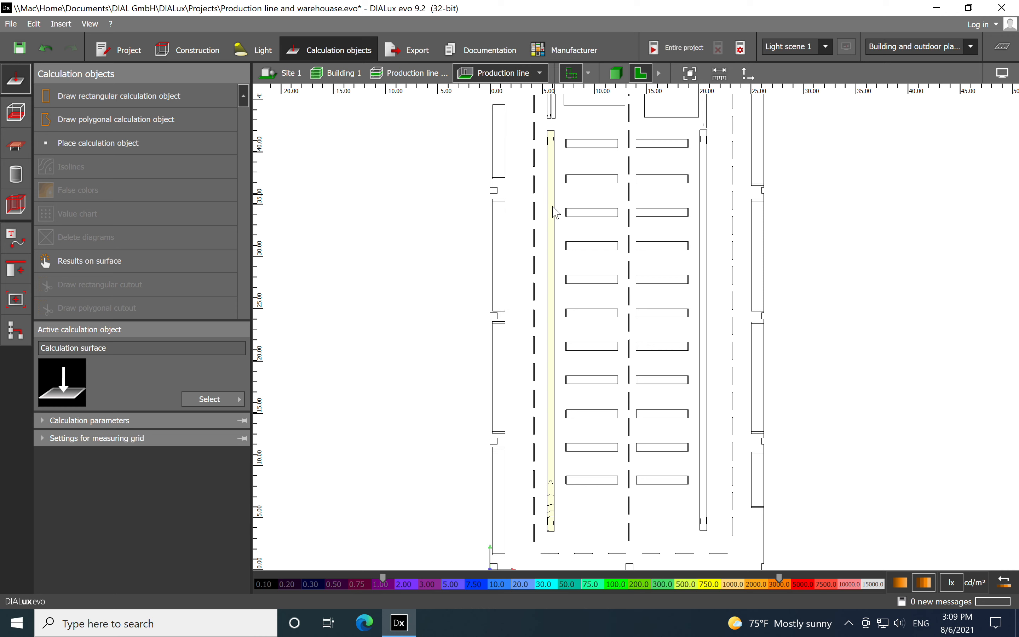
Draw a rectangular calculation surface about 0.67 m by 38.33 m over the long right conveyor strip, snapping to its corners
click(137, 102)
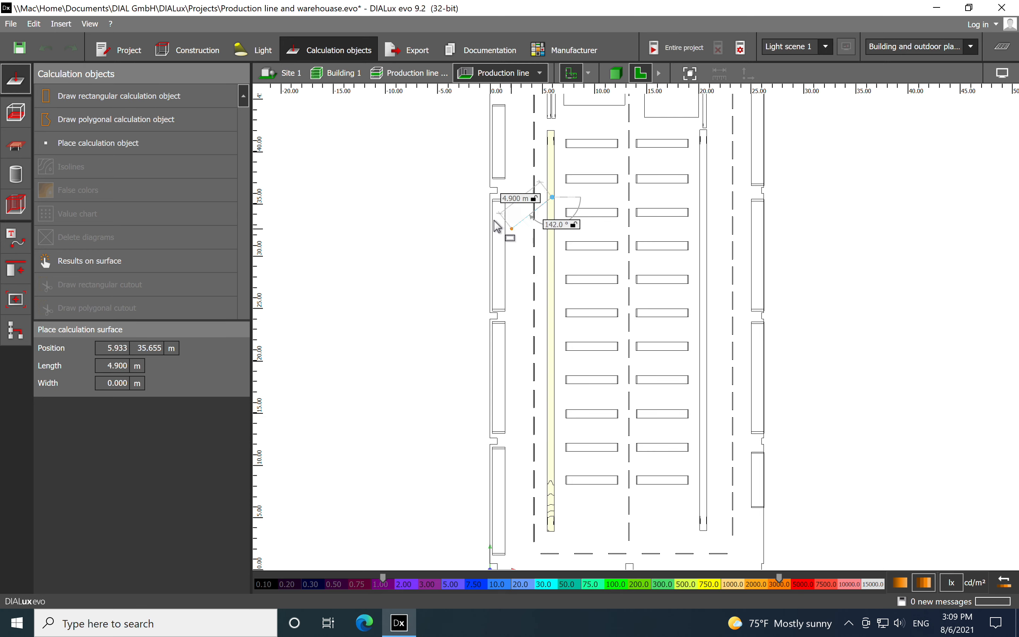
key(Escape)
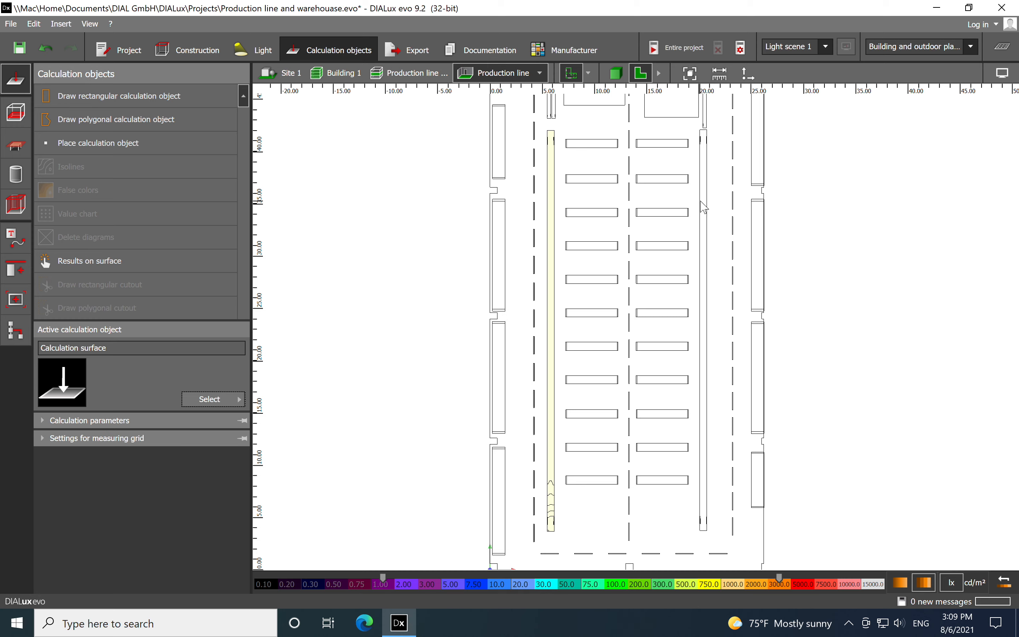
click(100, 101)
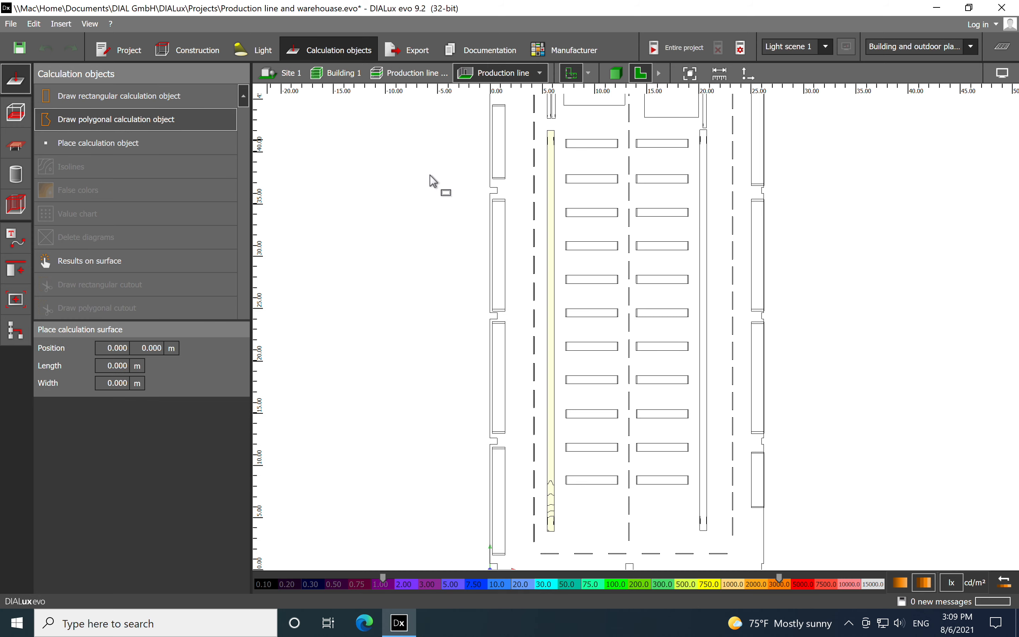
scroll(731, 128, up, 3)
scroll(731, 129, up, 6)
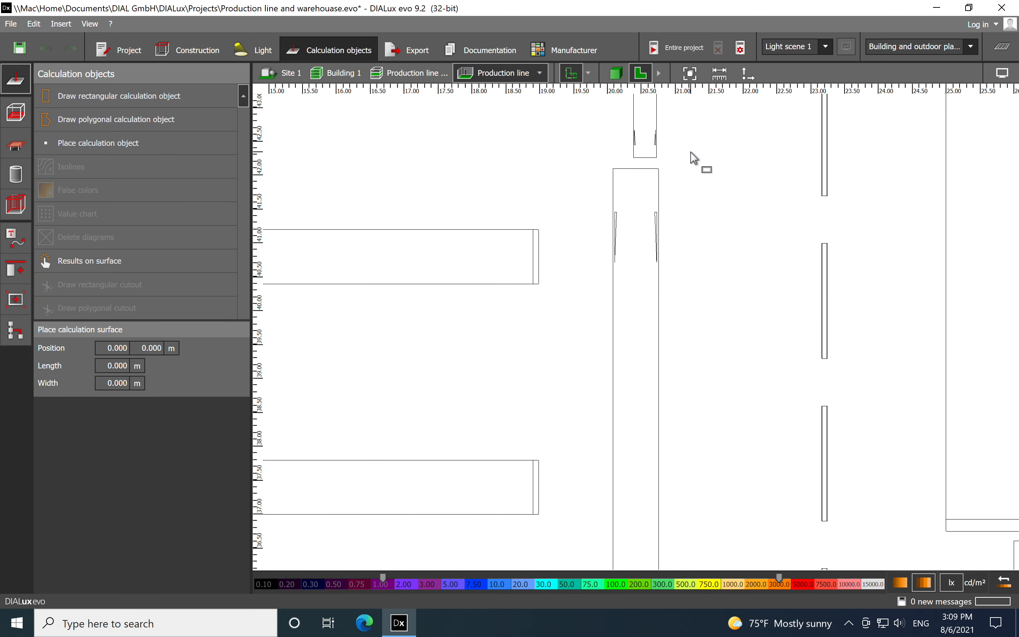
click(492, 197)
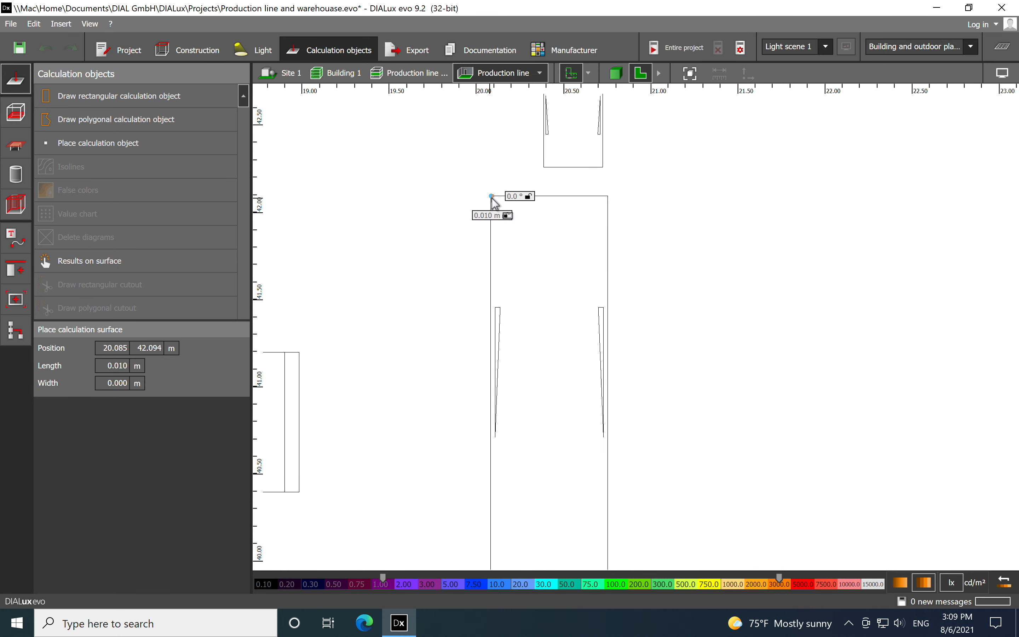
click(607, 197)
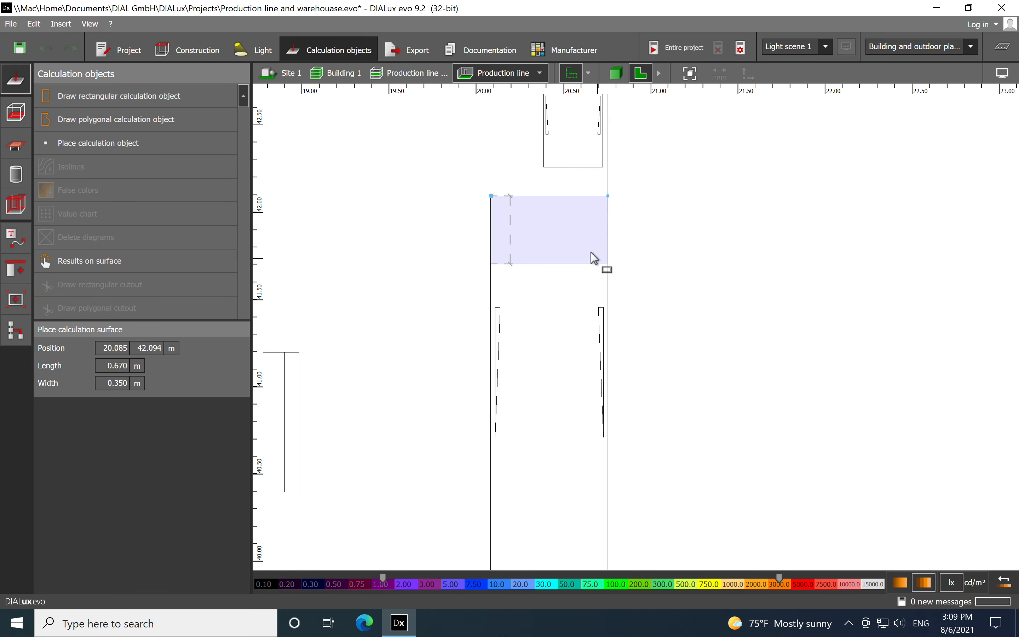
scroll(565, 174, down, 10)
middle_drag(571, 393, 564, 175)
scroll(537, 420, up, 4)
scroll(536, 368, up, 2)
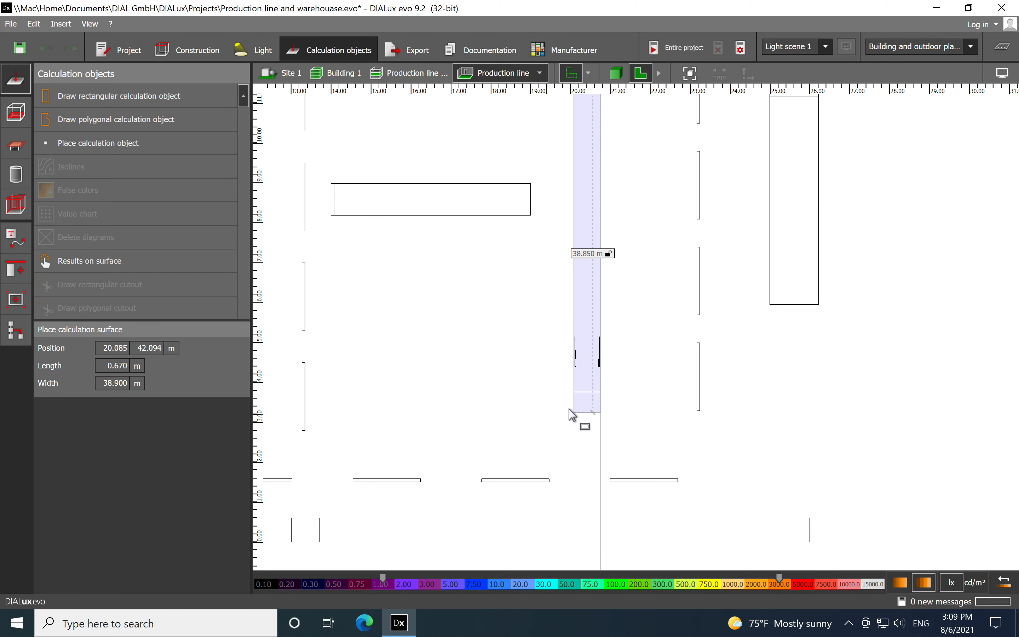
click(585, 396)
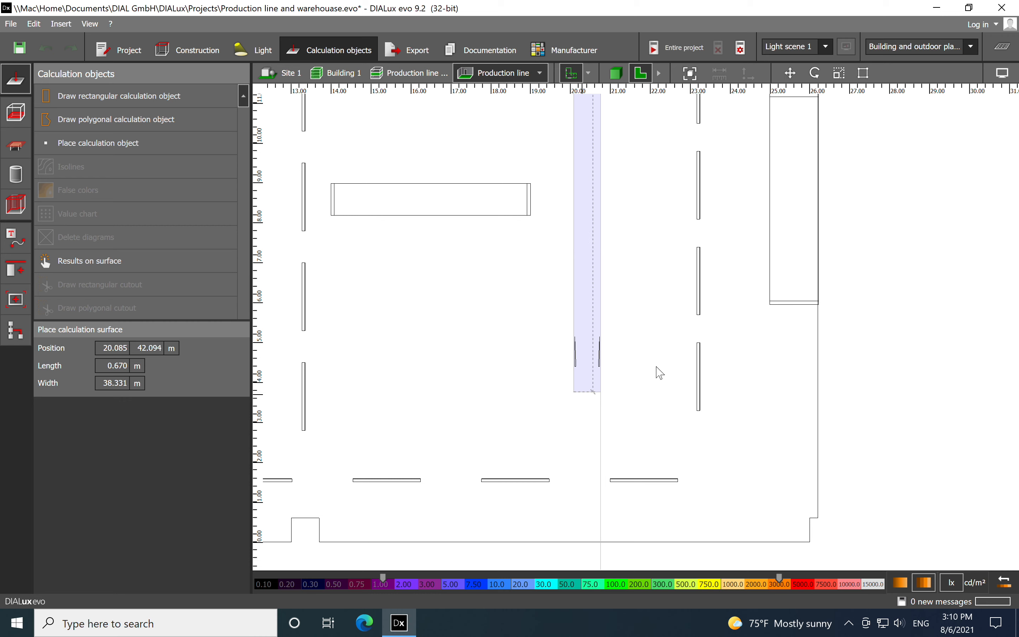
Compare the position, height and size of the right conveyor's calculation surface with those of the left one
scroll(649, 348, down, 4)
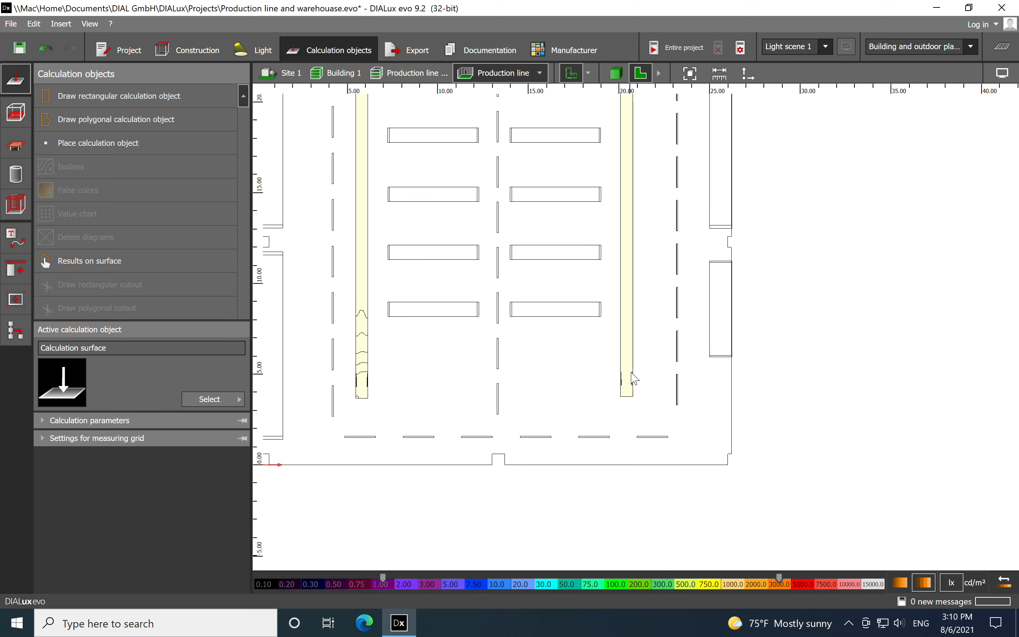
click(628, 384)
click(626, 385)
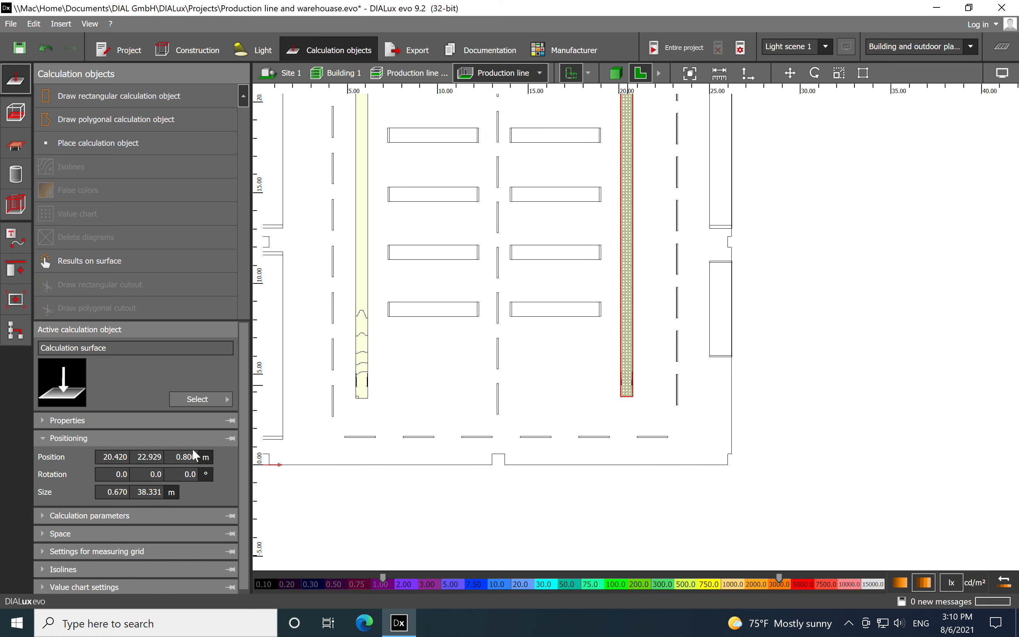
key(Escape)
click(626, 393)
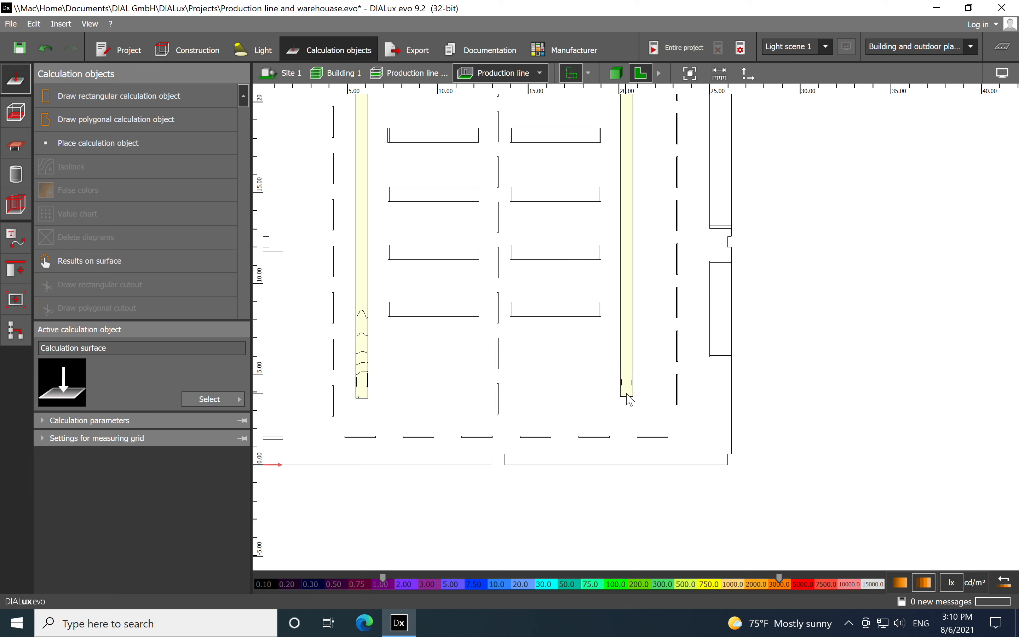
click(627, 395)
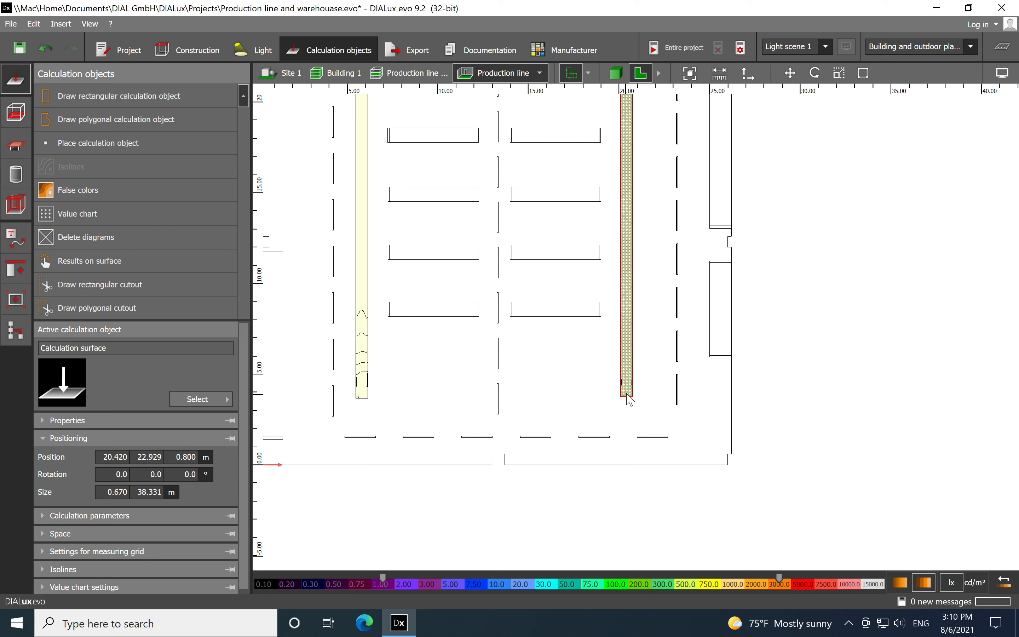
click(362, 391)
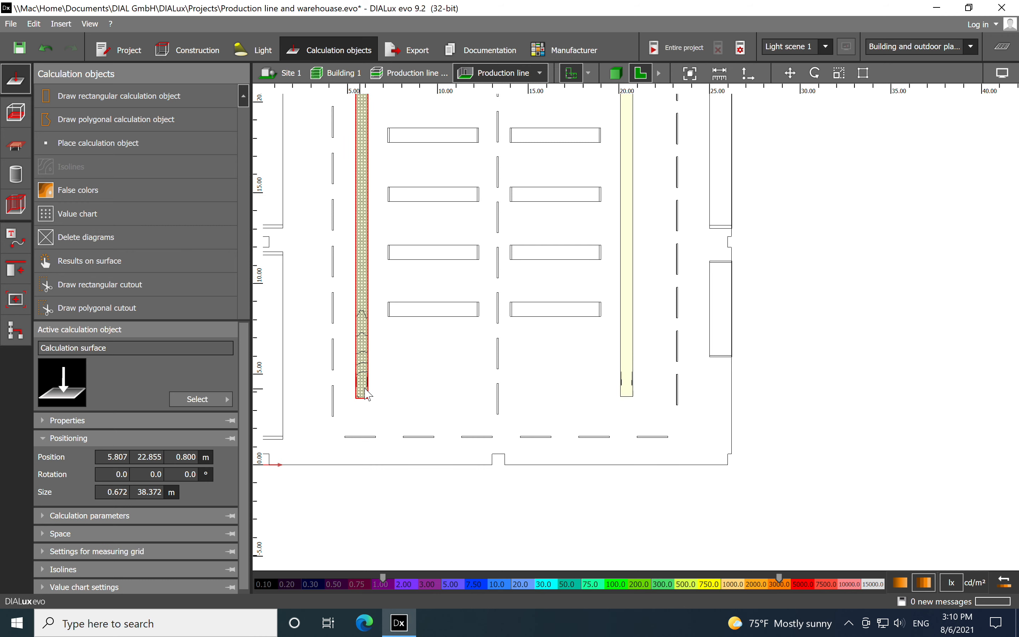
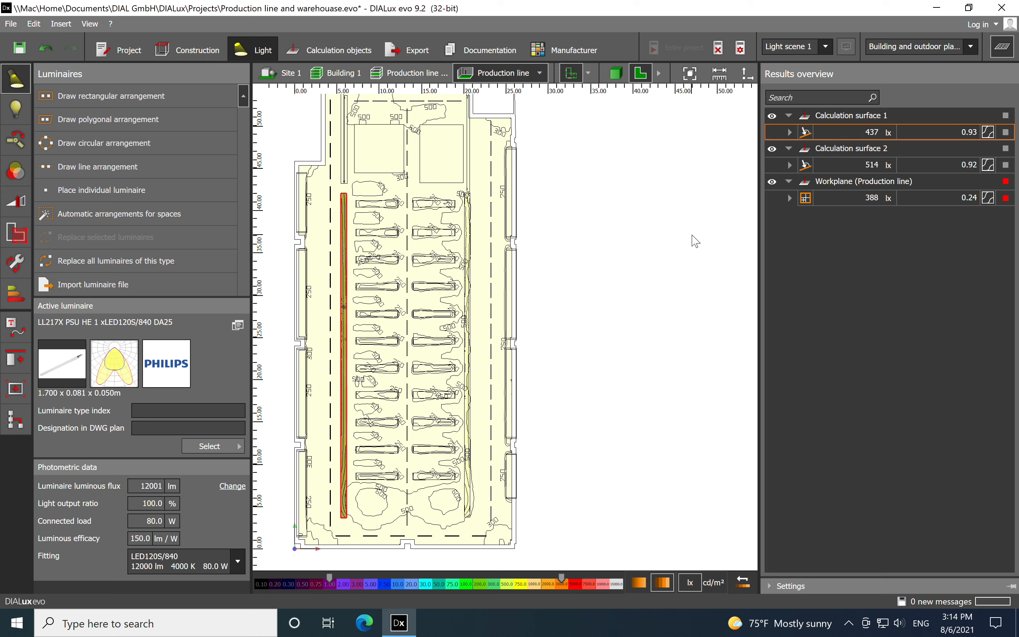
Increase the left luminaire row along the long wall to 24 luminaires and accept discarding the existing results
click(331, 200)
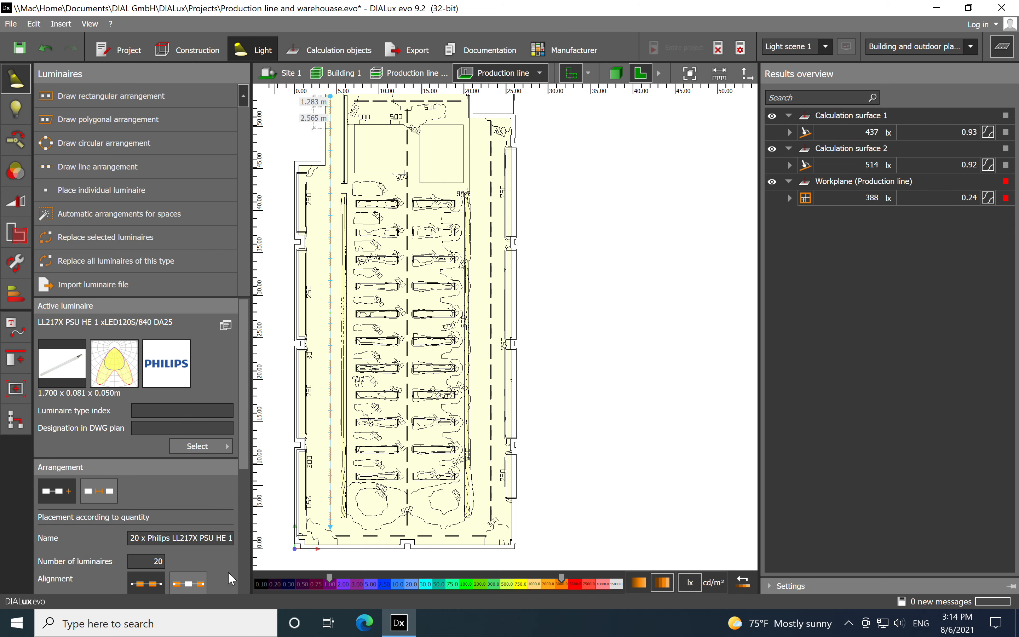
click(164, 562)
text(4)
key(Return)
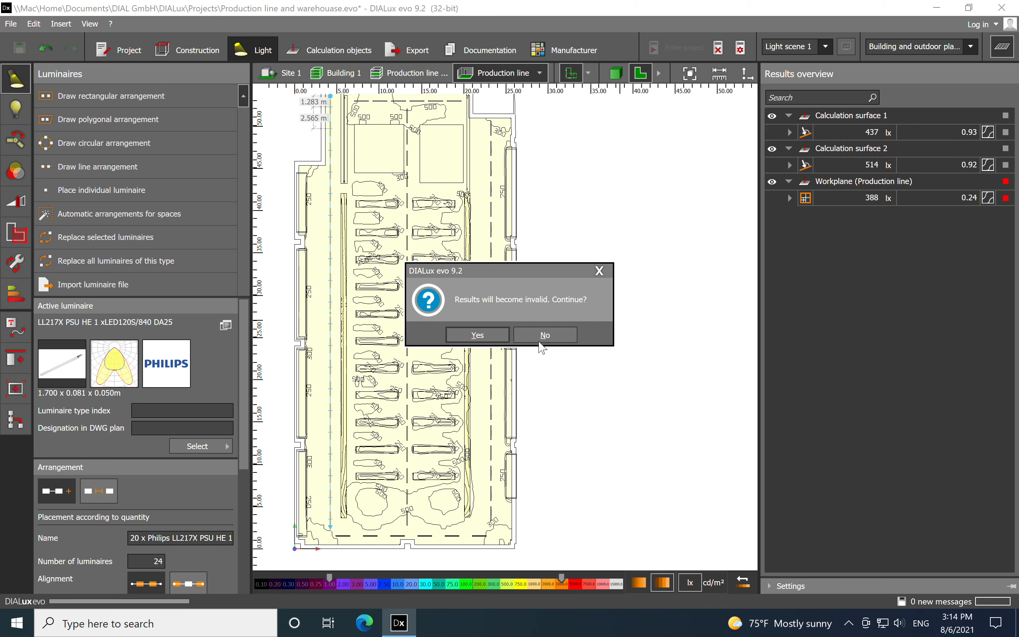
click(472, 333)
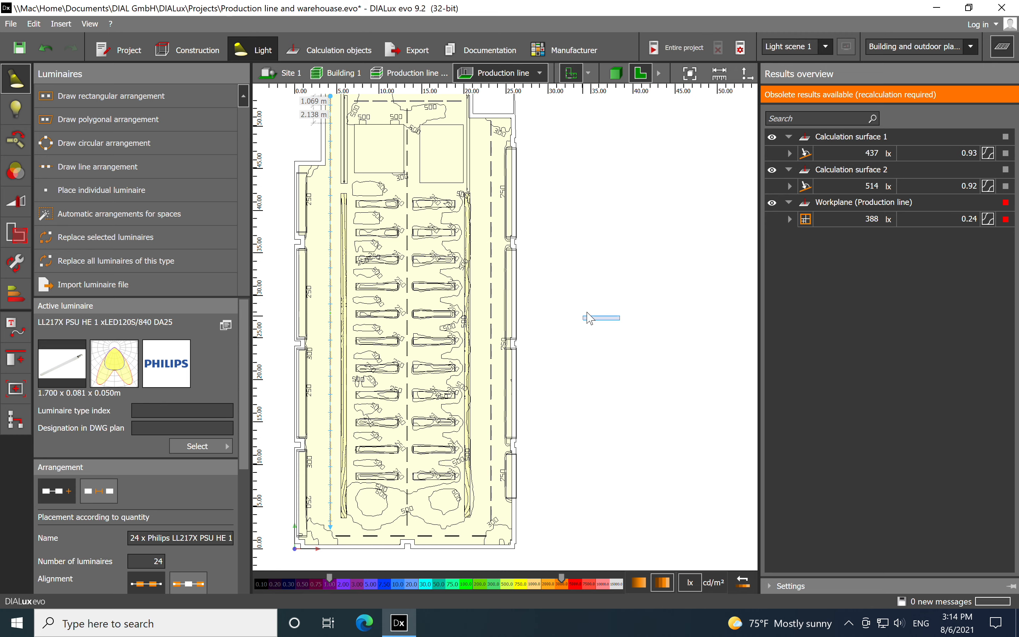
key(Escape)
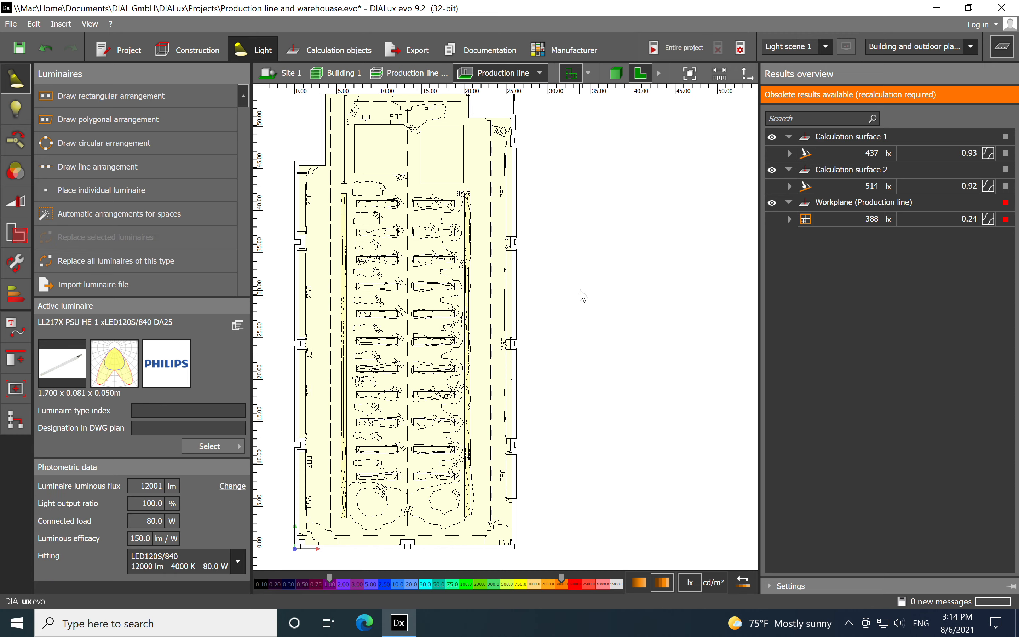
Set the number of luminaires in the central row between the machine benches to 24
scroll(385, 158, up, 3)
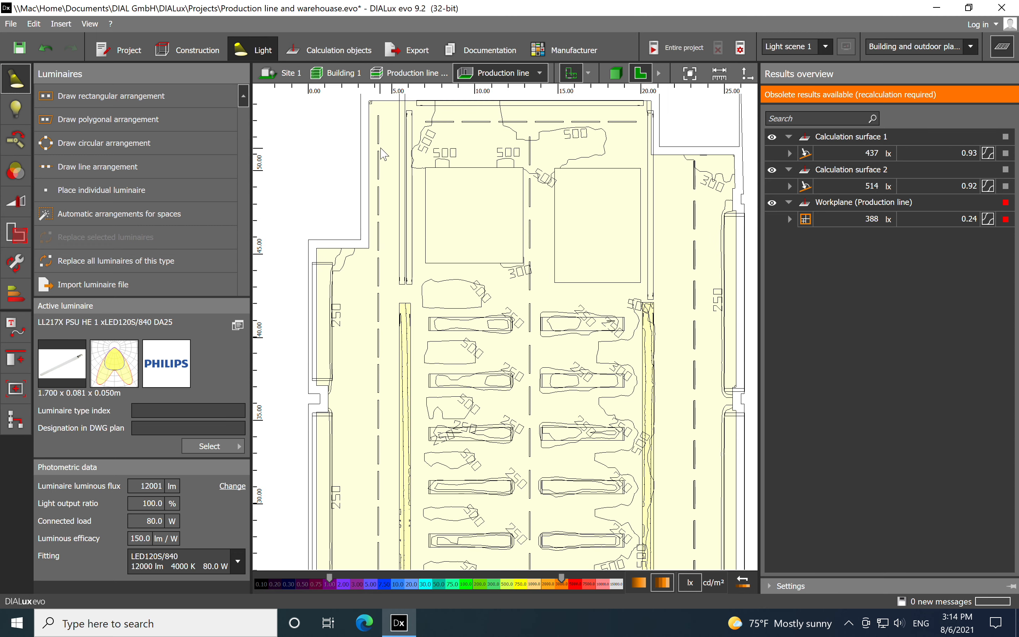
scroll(383, 154, down, 1)
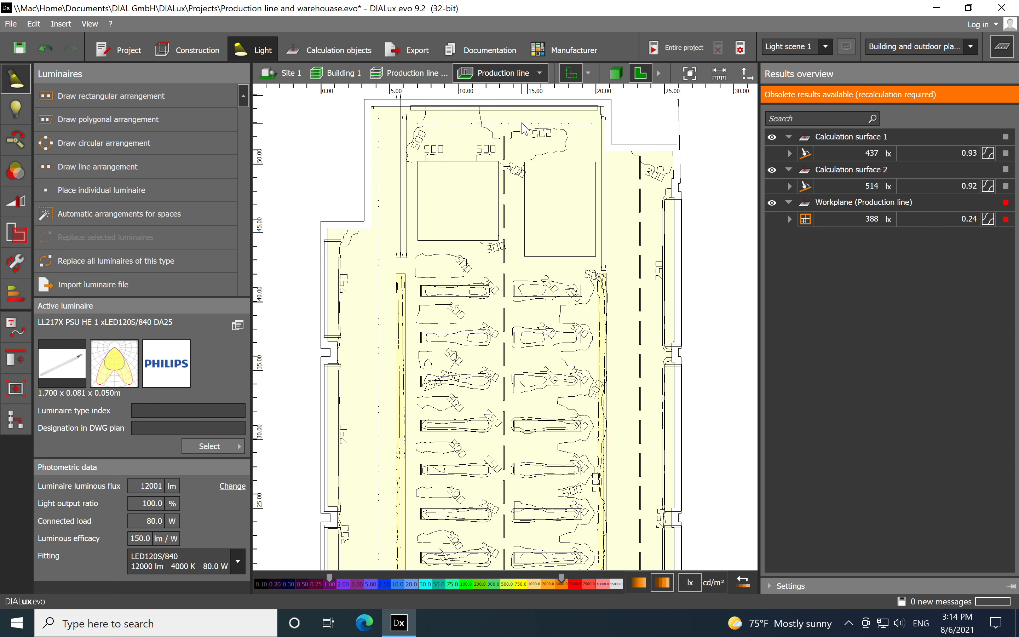
right_drag(566, 363, 529, 220)
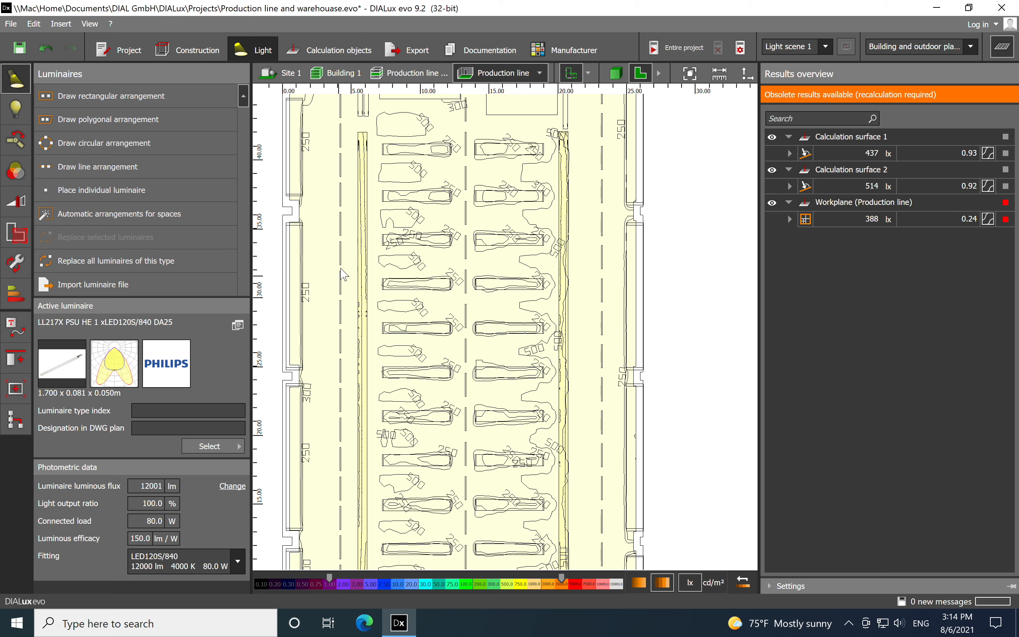
click(467, 287)
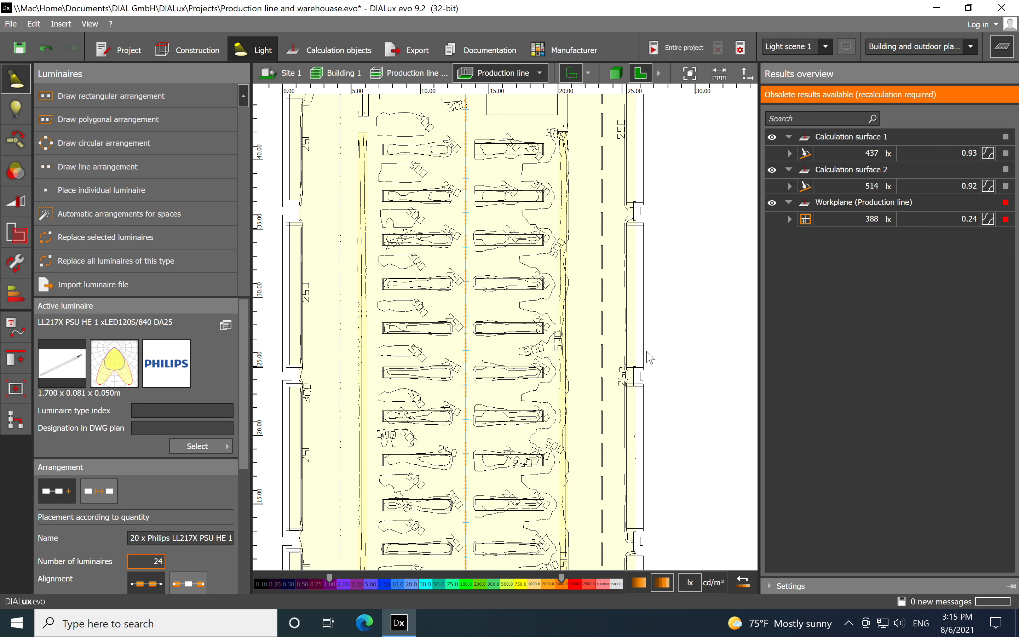
click(698, 308)
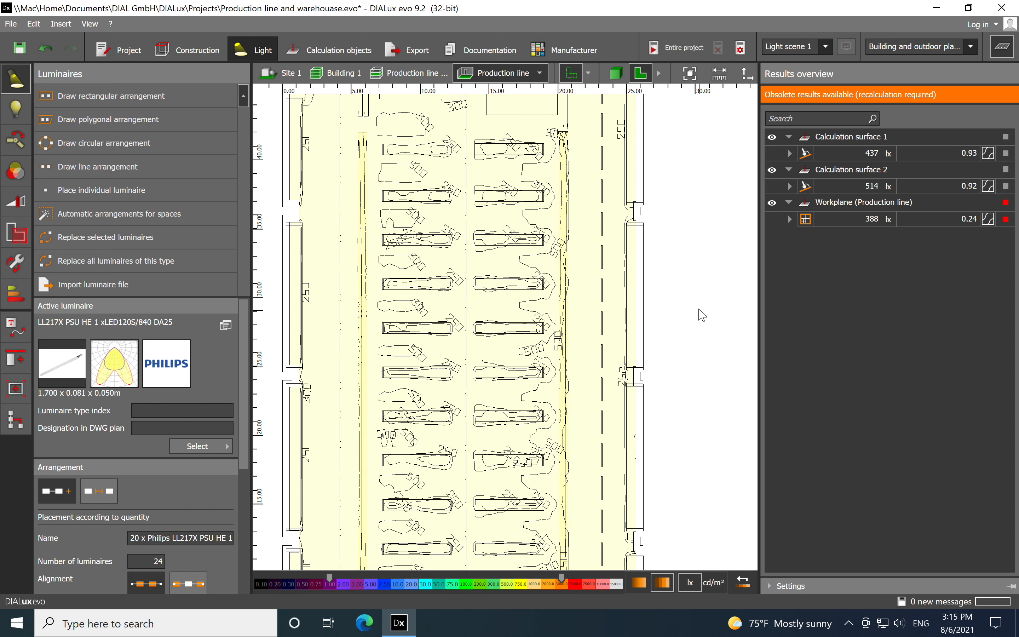
Increase the right luminaire row, beside the right conveyor strip, to 24 luminaires
scroll(519, 199, down, 2)
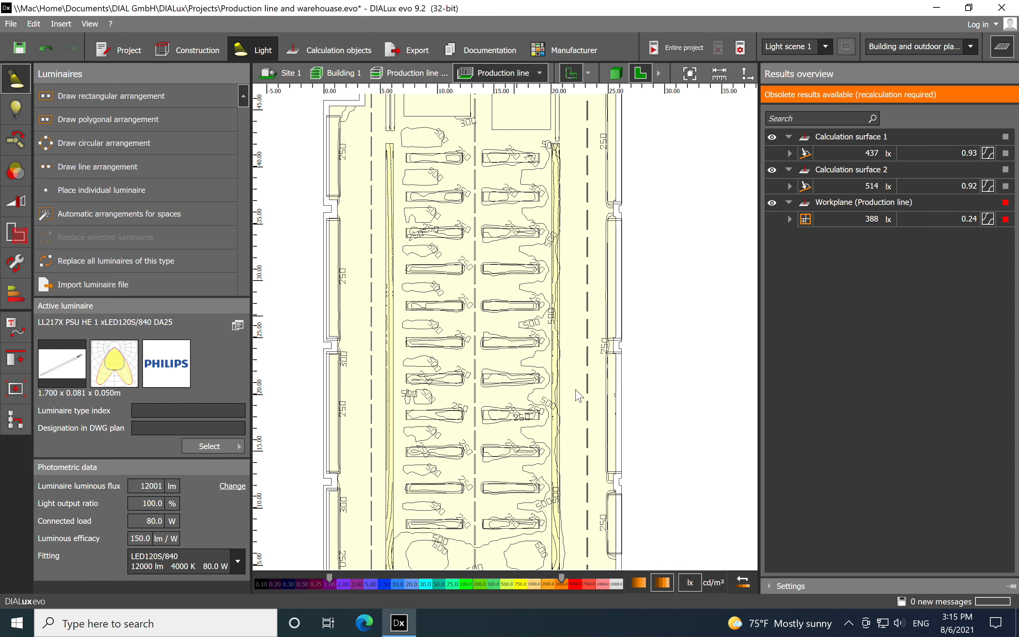
click(588, 339)
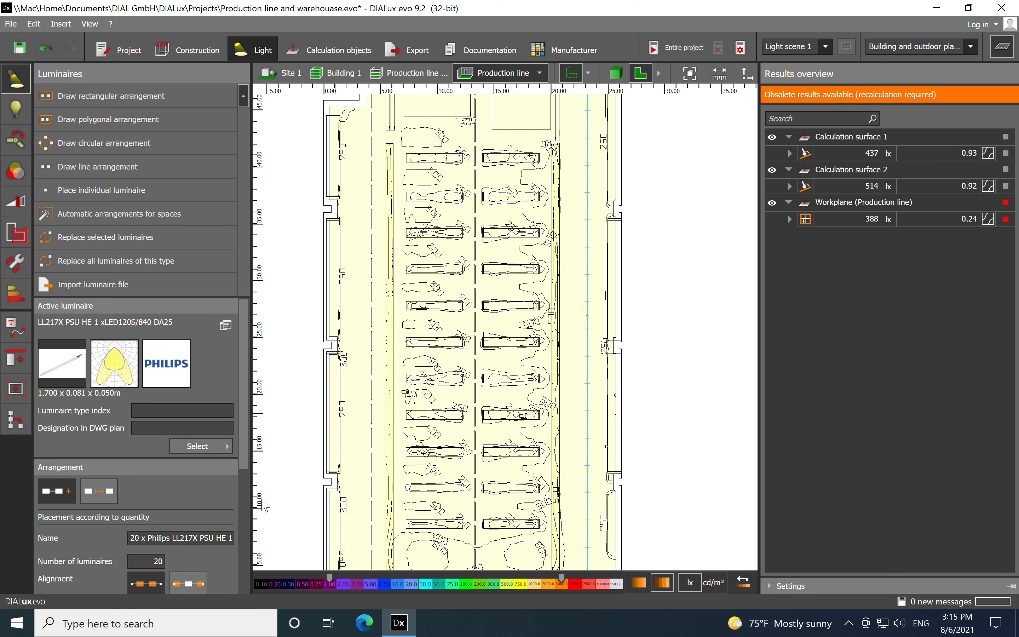
double_click(162, 563)
text(24)
click(699, 336)
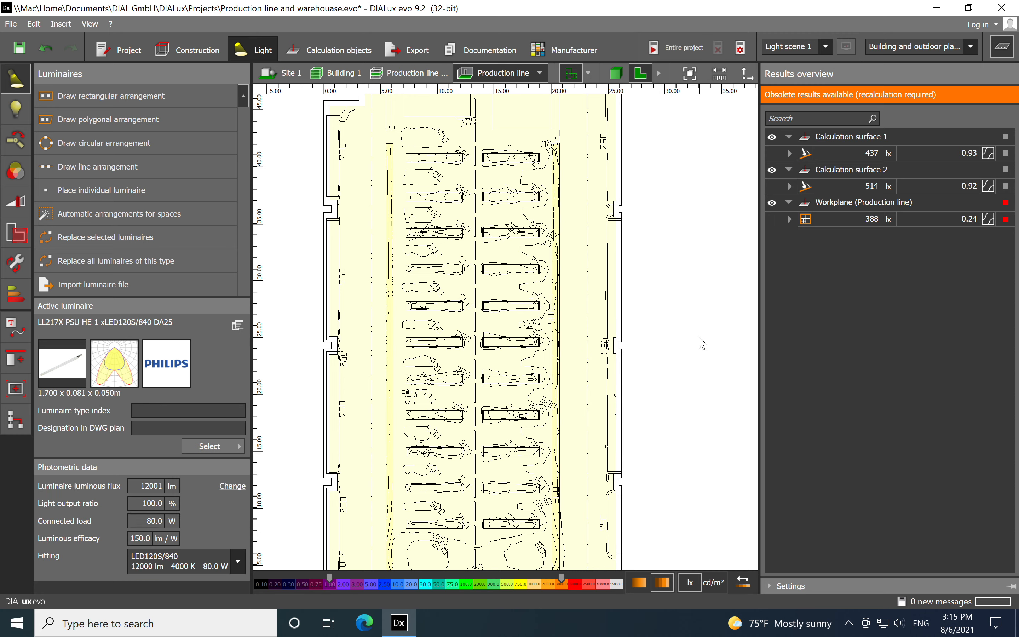
Set the number of luminaires in the short cross row at the hall's lower end to 8
middle_drag(673, 215, 642, 283)
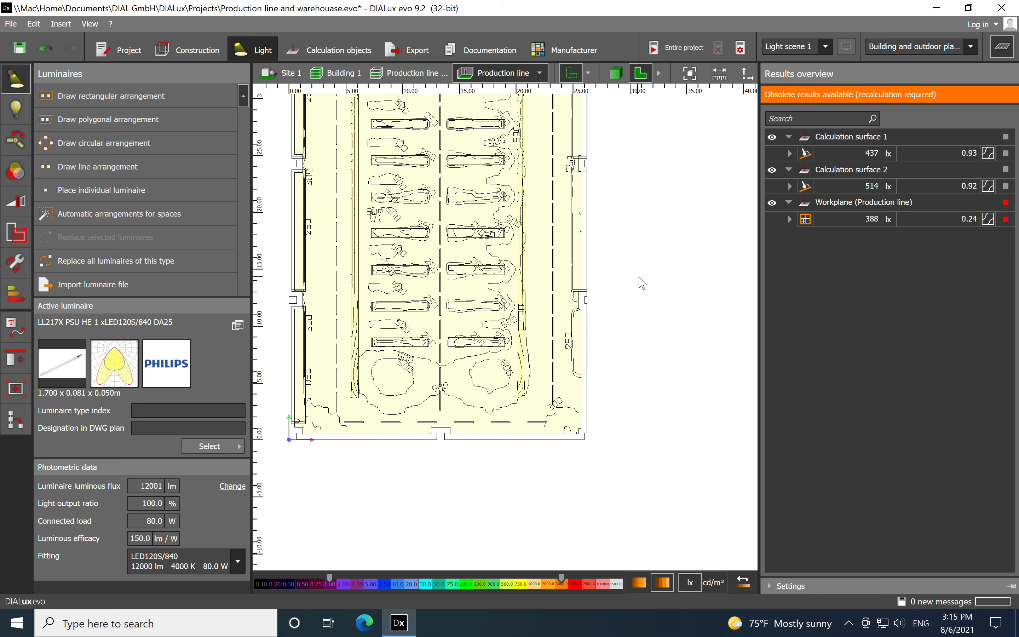
scroll(434, 465, up, 2)
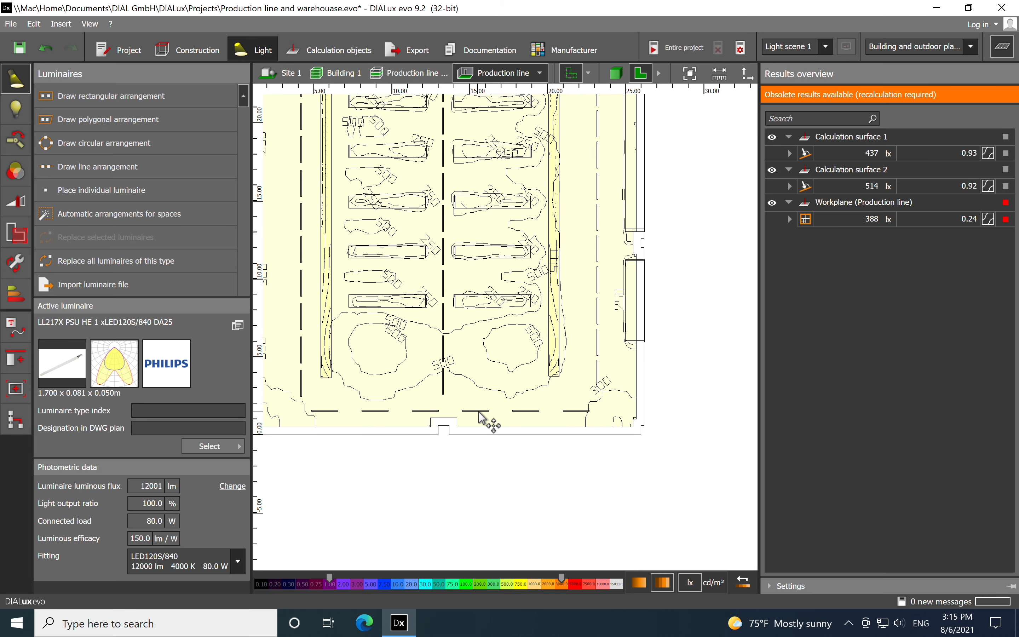
click(480, 412)
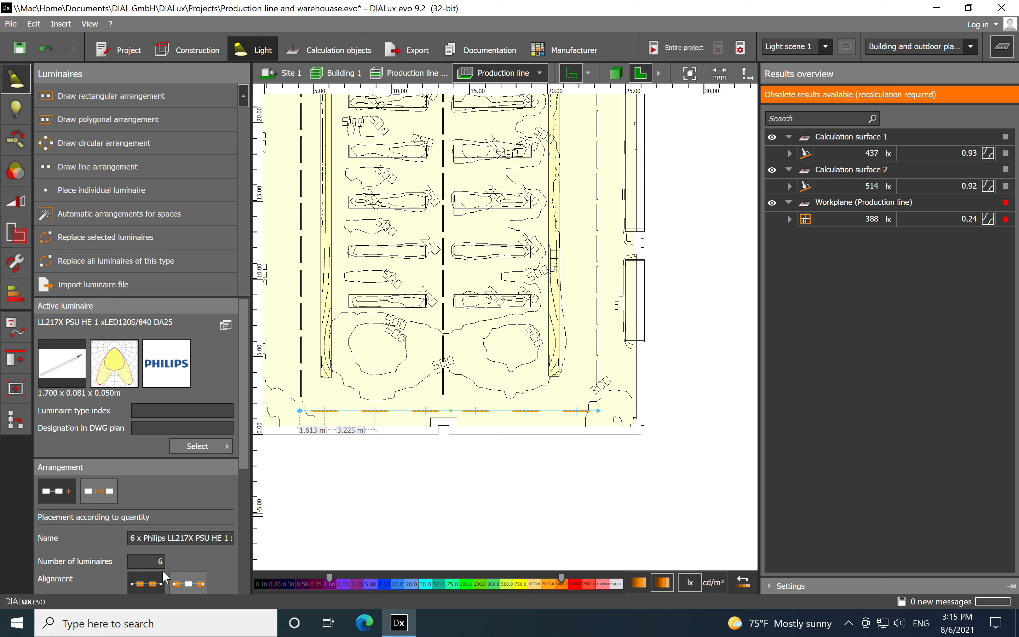
text(8)
key(Return)
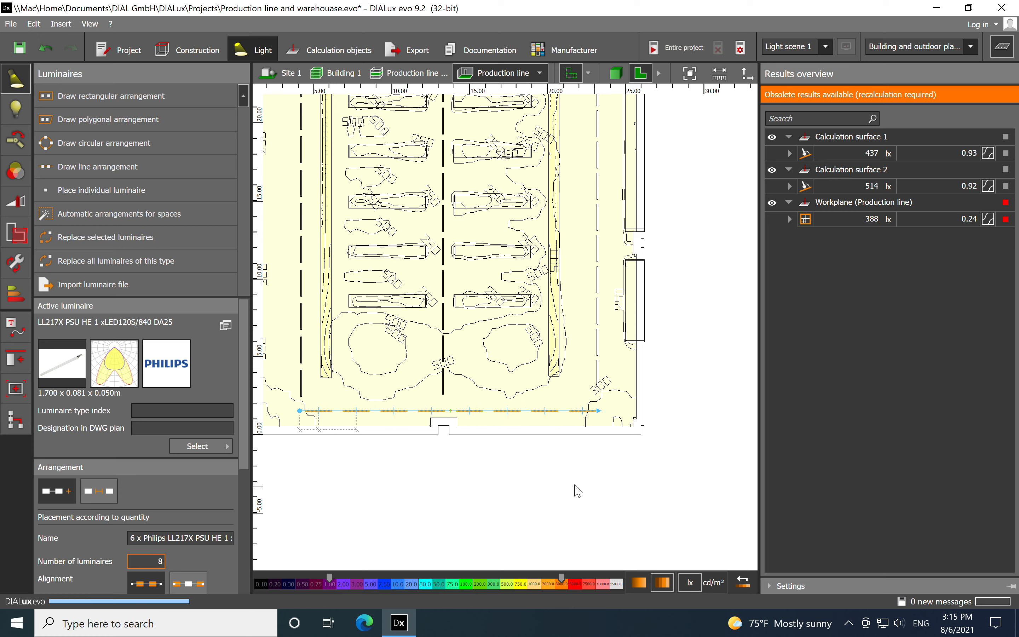
Calculate the entire project with the increased luminaire quantities
scroll(683, 361, down, 2)
middle_drag(700, 258, 657, 504)
middle_drag(621, 311, 609, 412)
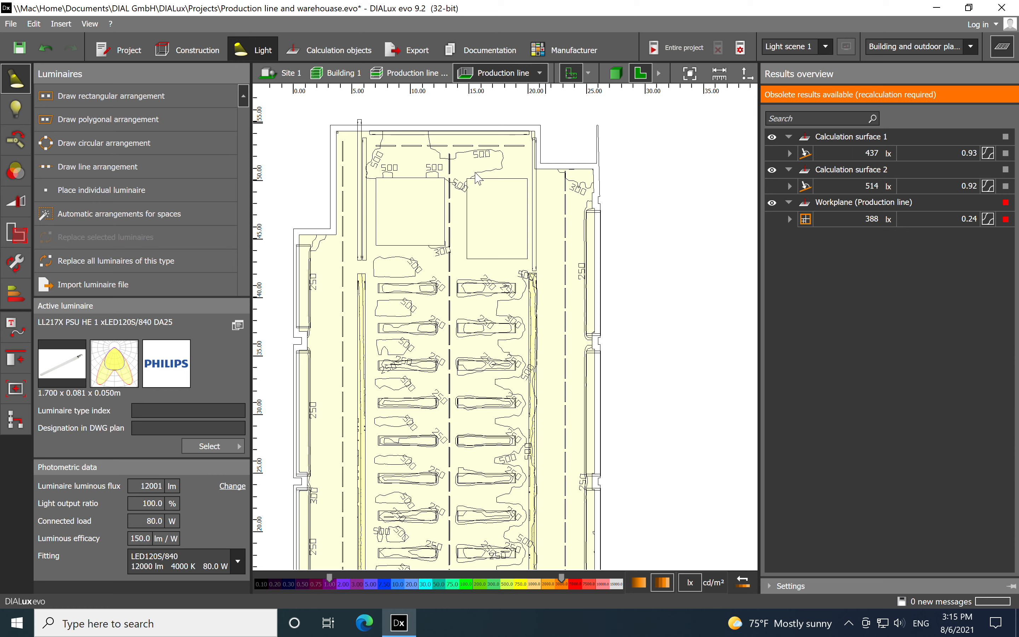
click(670, 47)
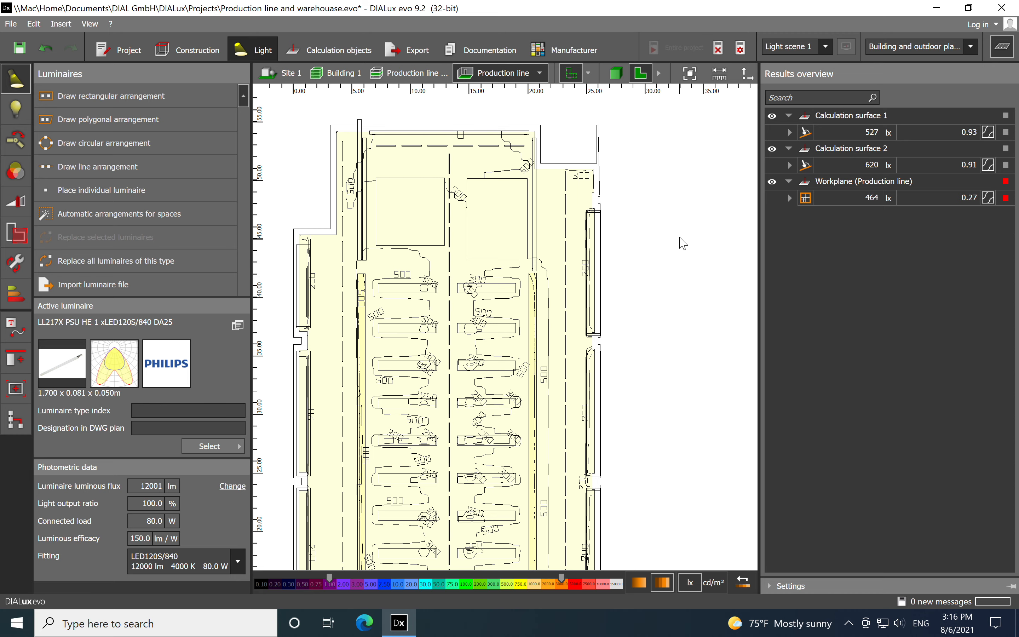
Replace the luminaires of all five rows with the Philips LL217X PSU HE 1 xLED120S/840 VWB and recalculate the project
scroll(638, 210, down, 1)
middle_drag(681, 315, 657, 197)
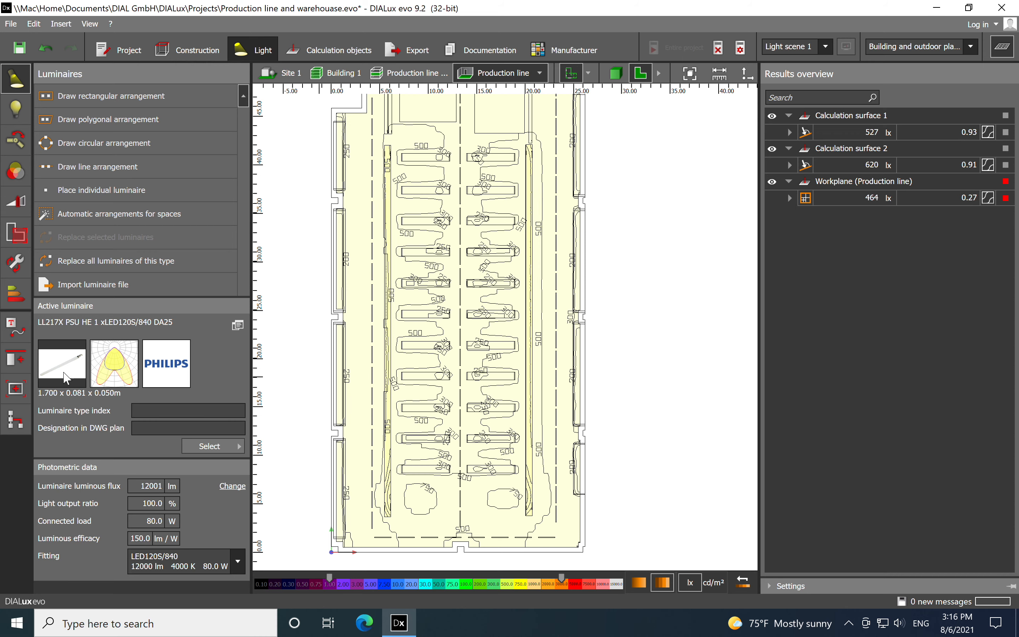
click(372, 316)
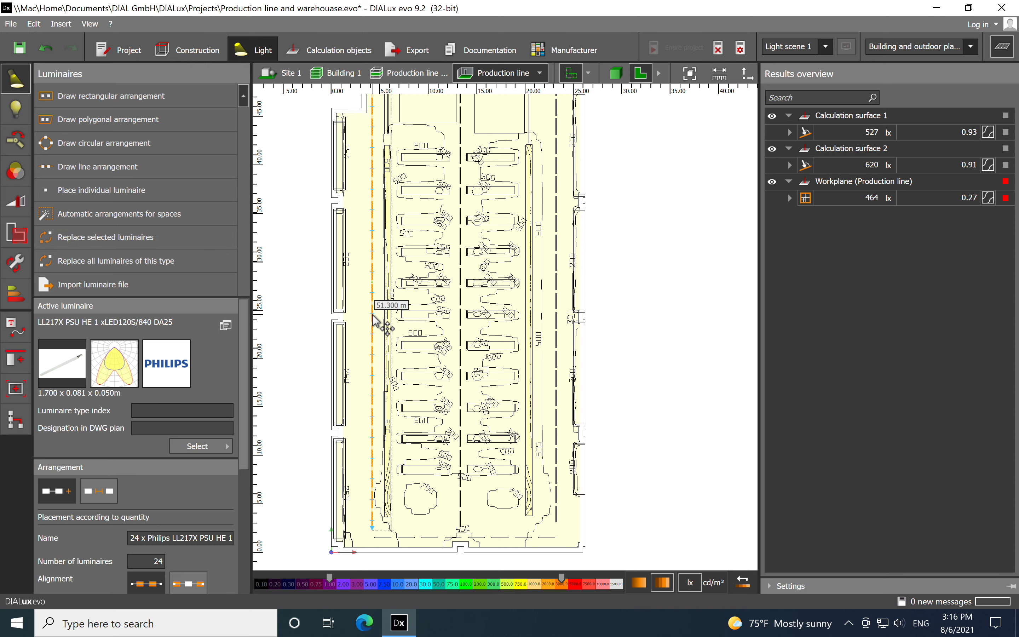
click(461, 322)
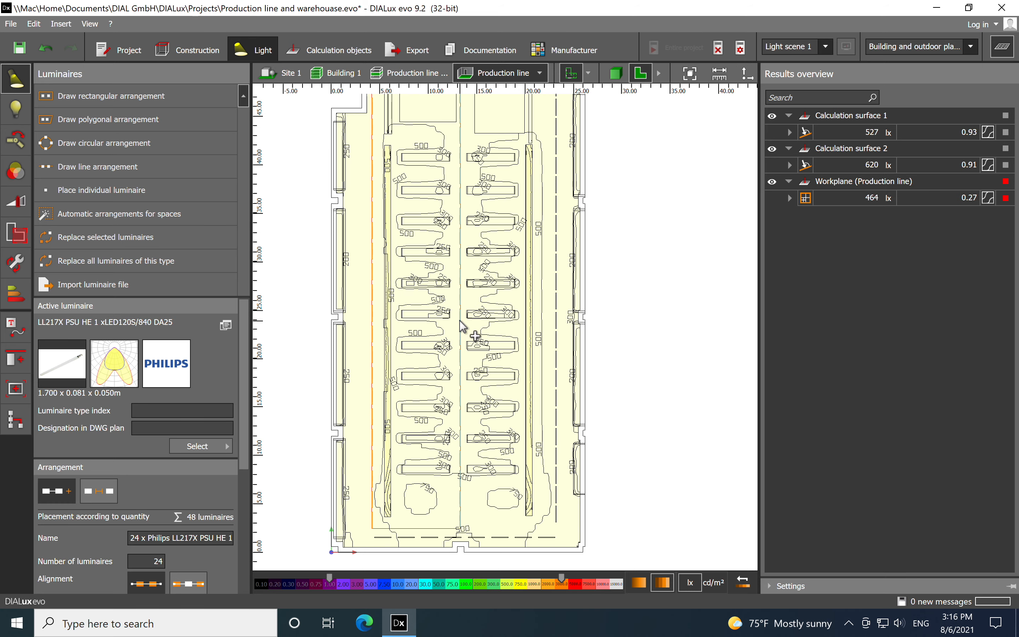
click(556, 322)
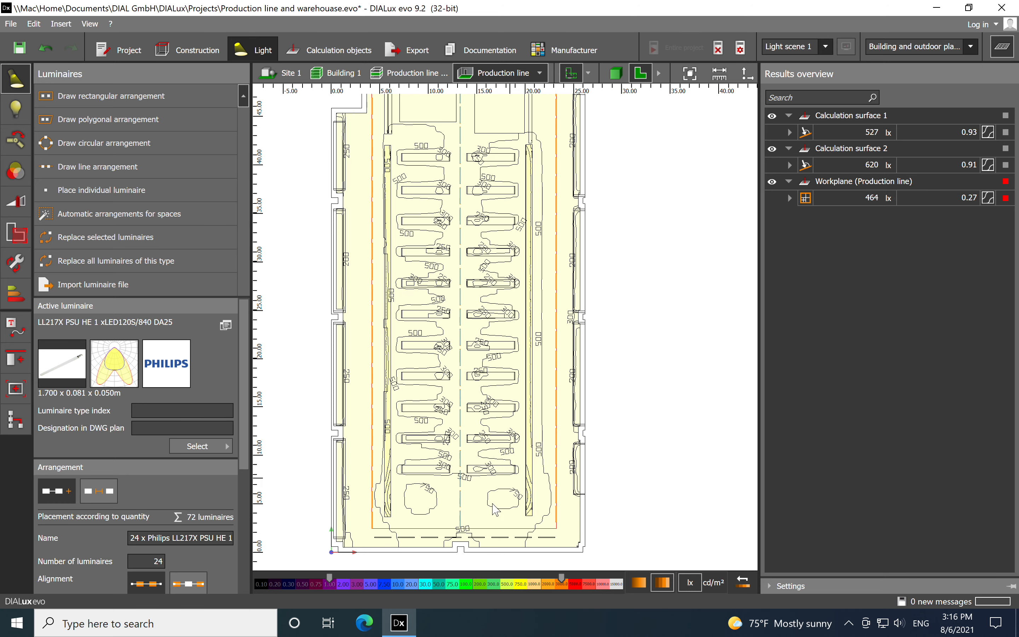
click(484, 542)
scroll(598, 436, down, 1)
scroll(488, 257, up, 1)
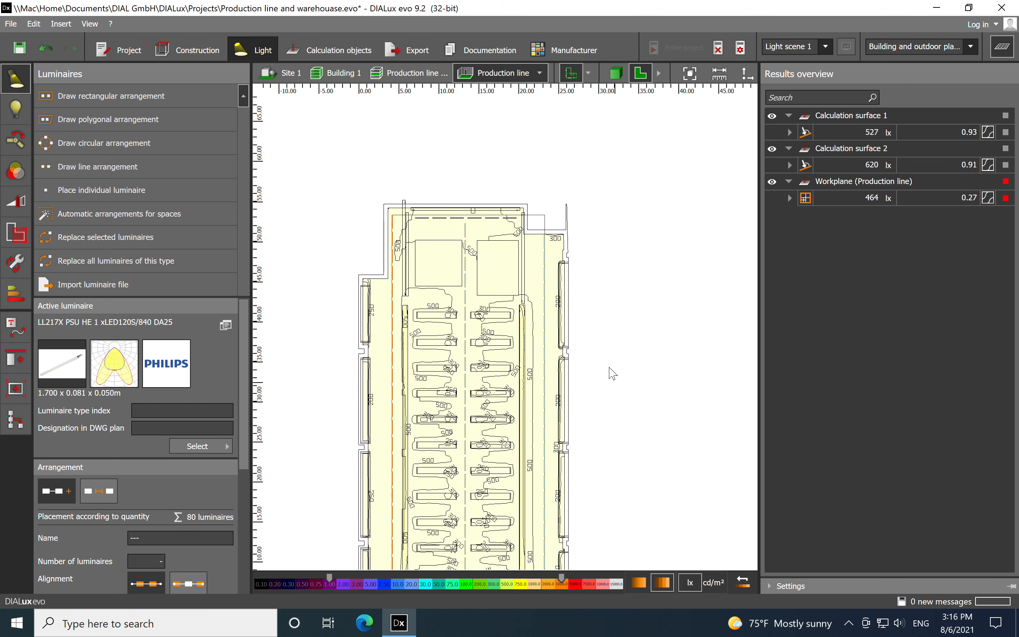
scroll(480, 227, up, 1)
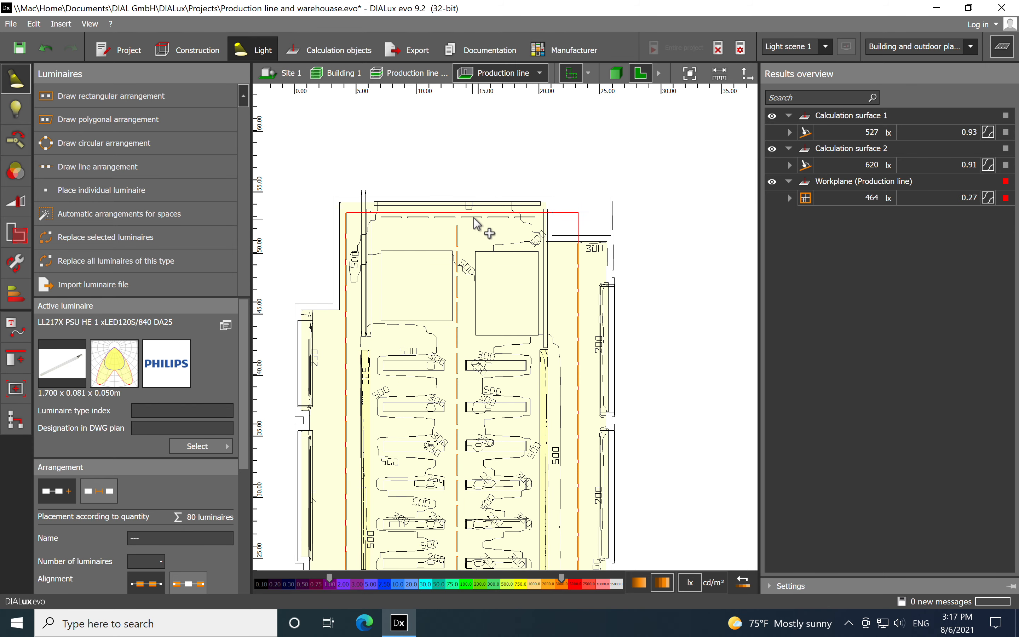
click(477, 226)
click(144, 238)
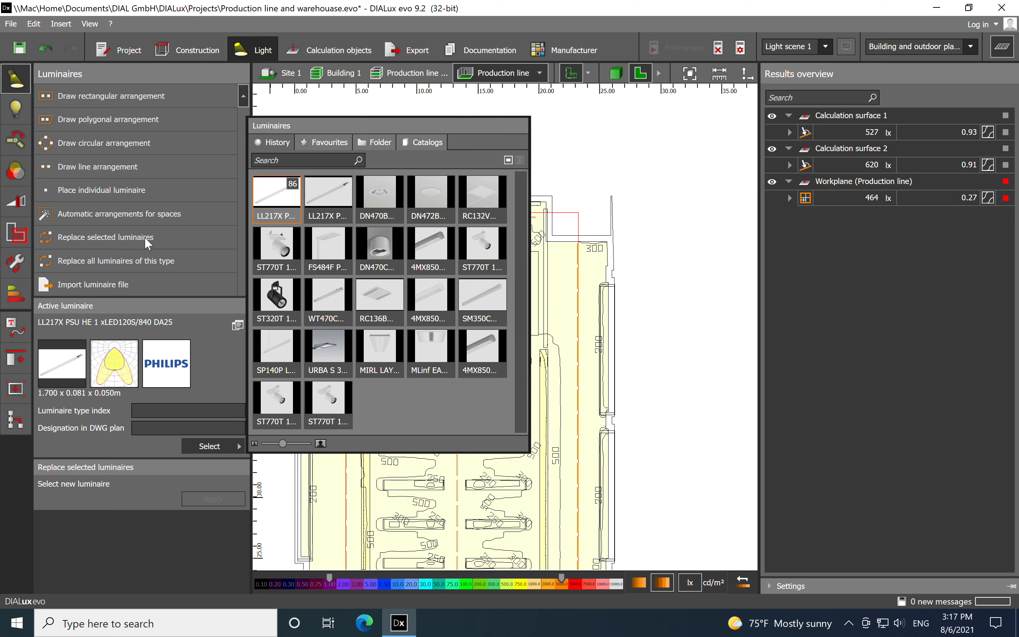
click(323, 201)
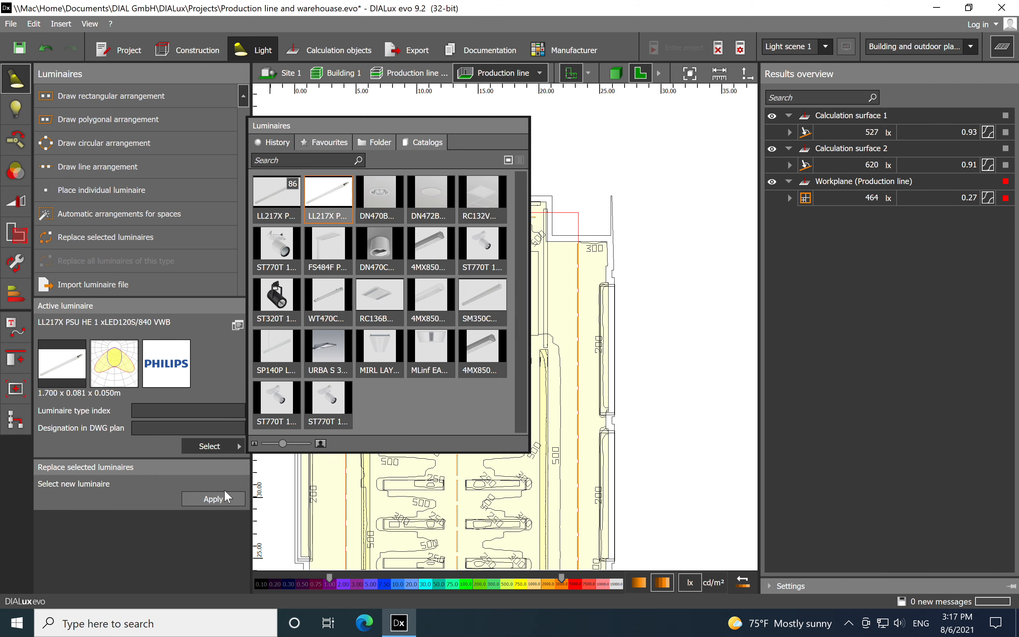
click(217, 497)
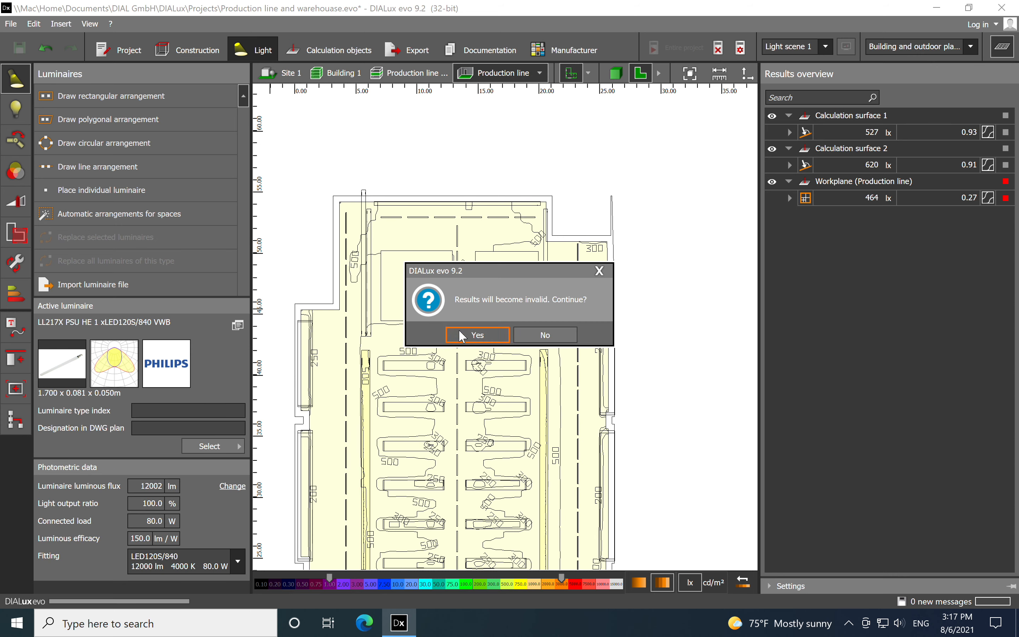
click(474, 335)
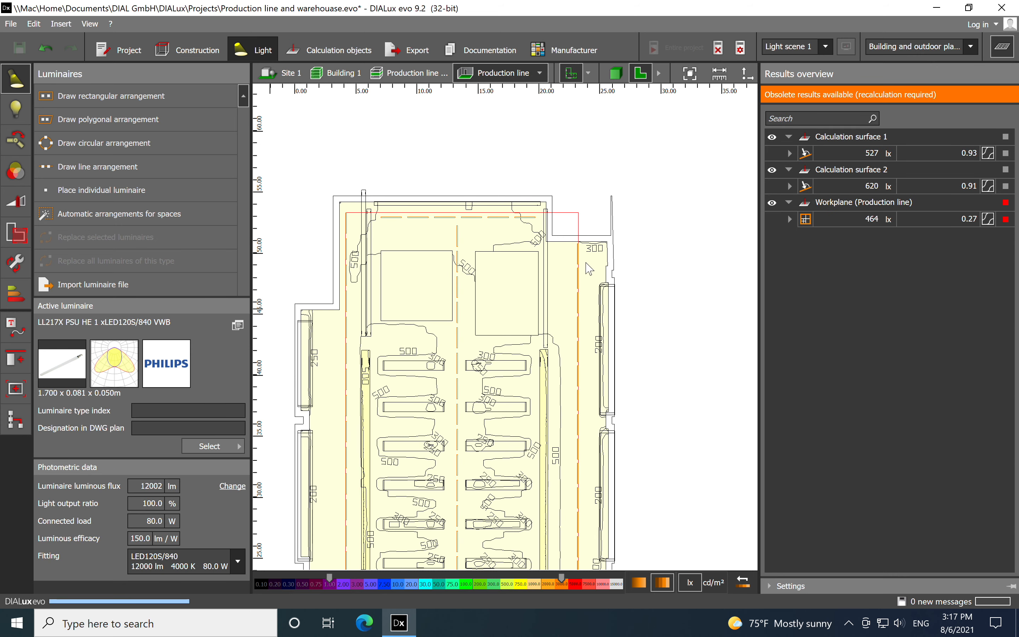
click(480, 336)
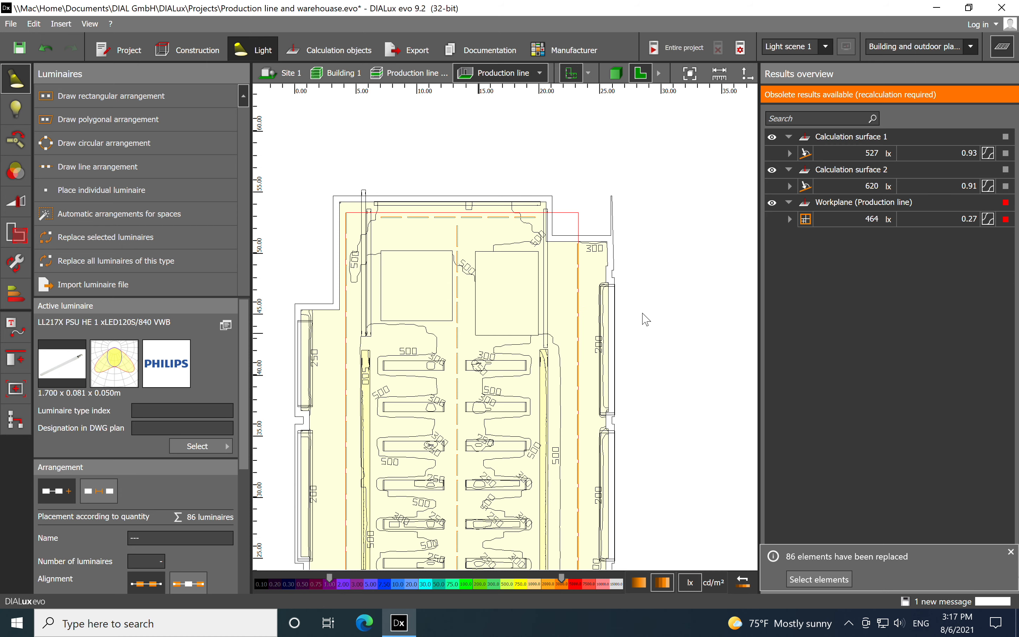
click(1011, 552)
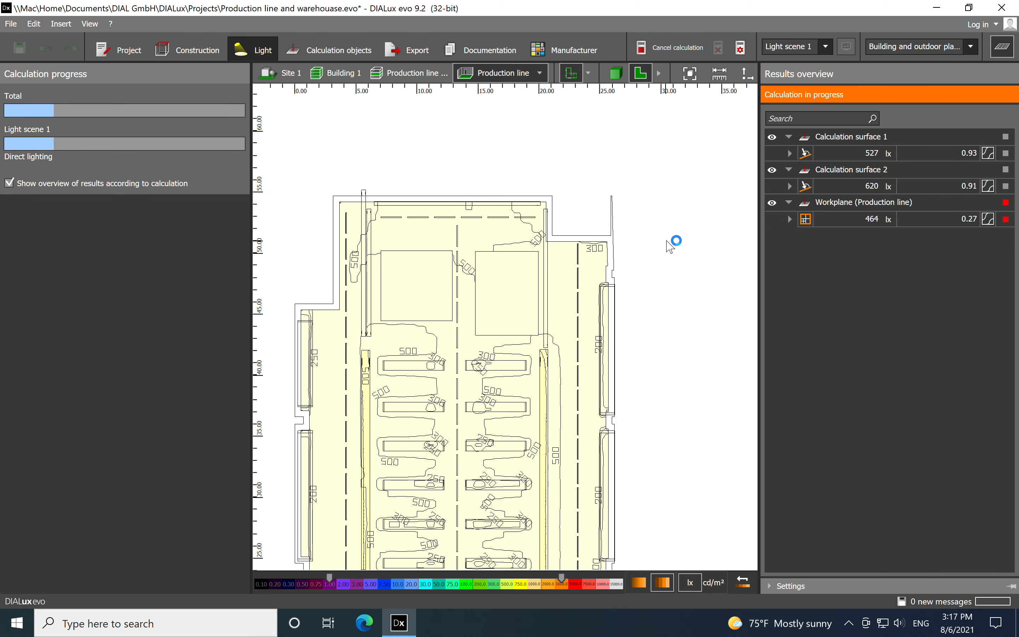
Inspect the hall's luminaire rows and light distribution on the surfaces in the 3D view, then in the floorplan
scroll(614, 170, down, 5)
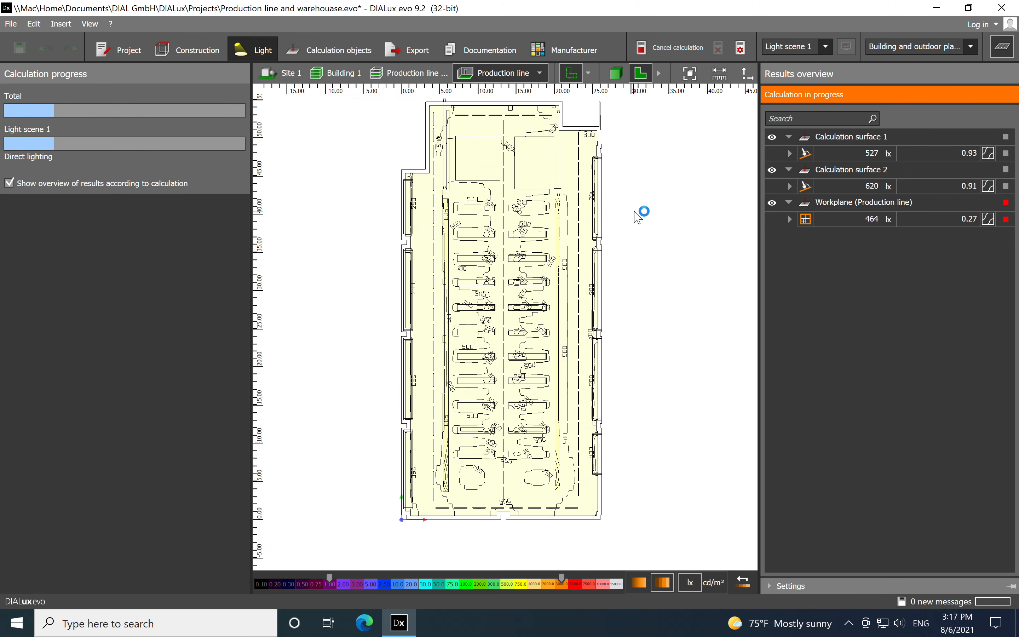
click(616, 73)
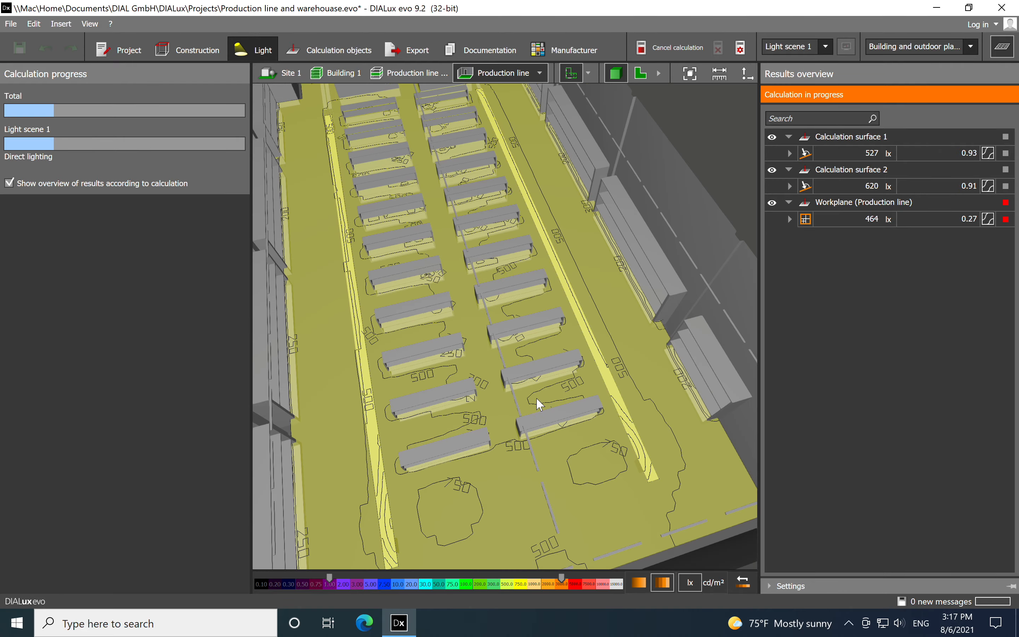
drag(600, 441, 548, 373)
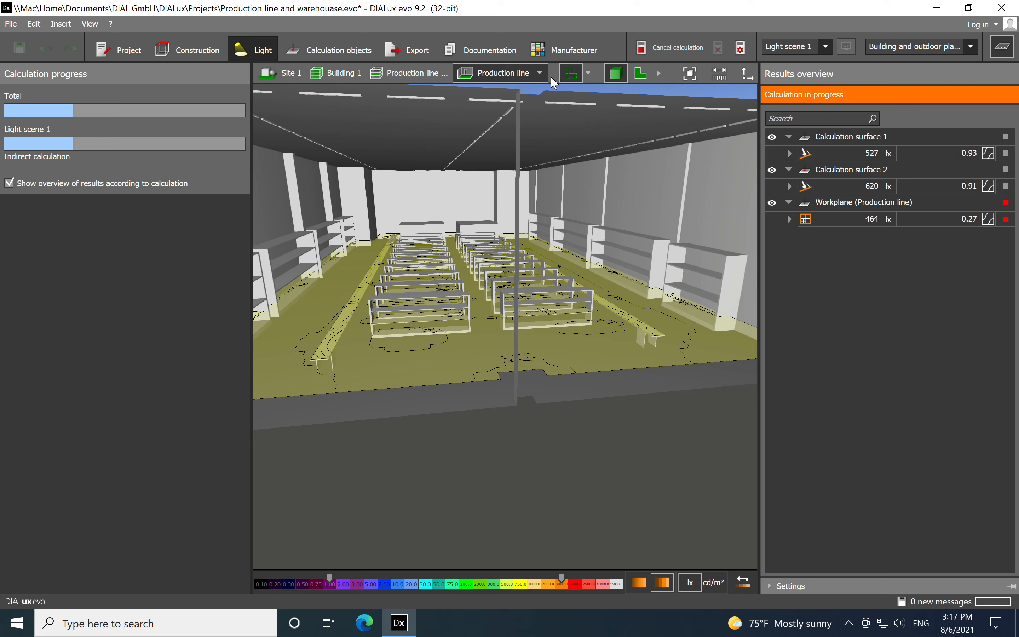
right_drag(591, 246, 513, 223)
scroll(513, 223, down, 4)
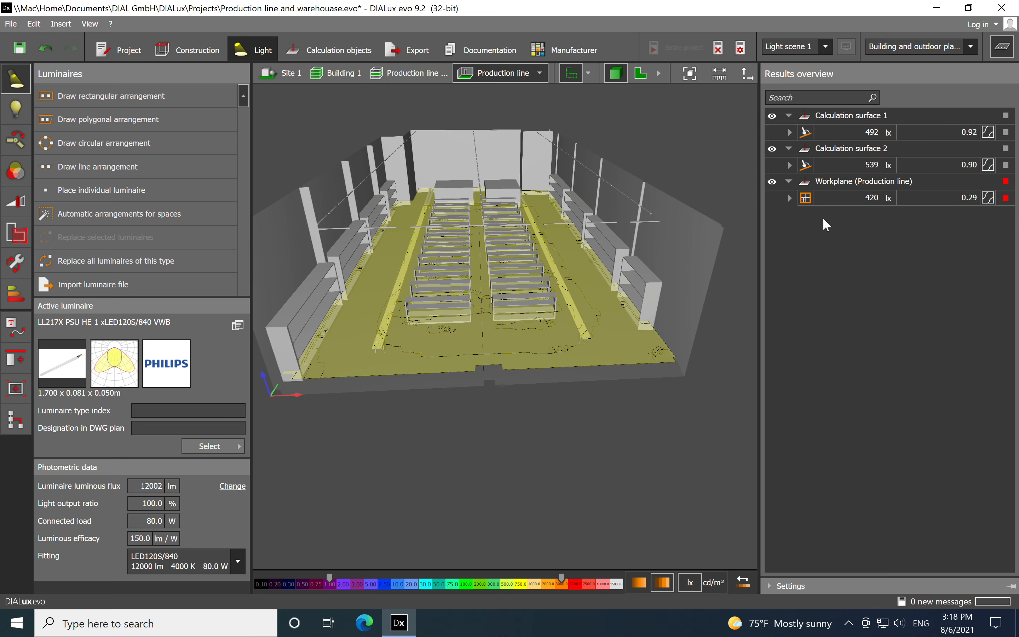
click(640, 74)
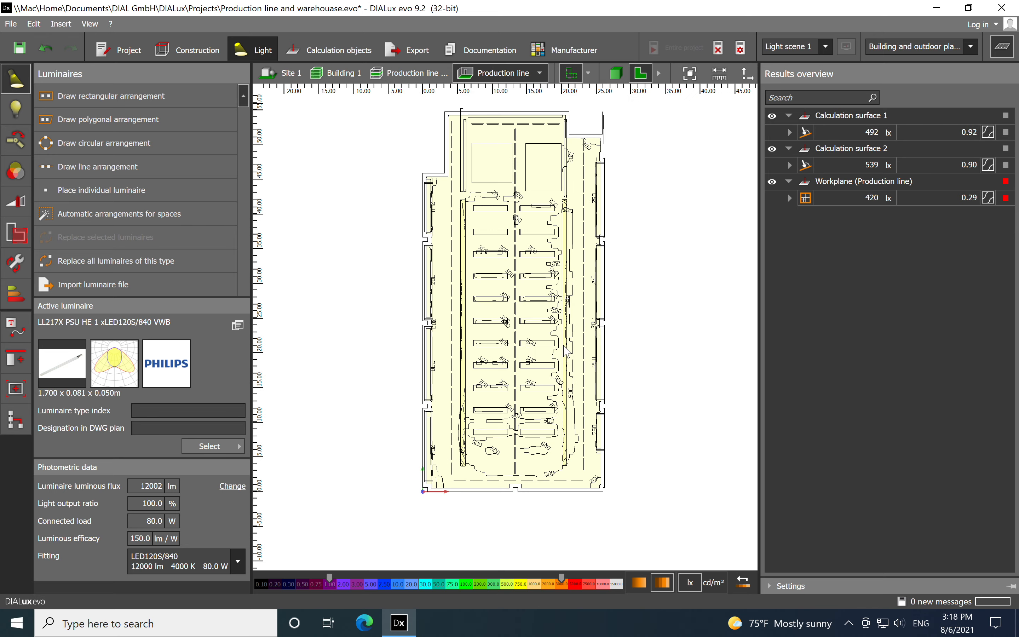
Set the mounting height of the left long luminaire row to 6.0 m and accept that the existing results become invalid
scroll(462, 229, up, 5)
scroll(462, 229, down, 4)
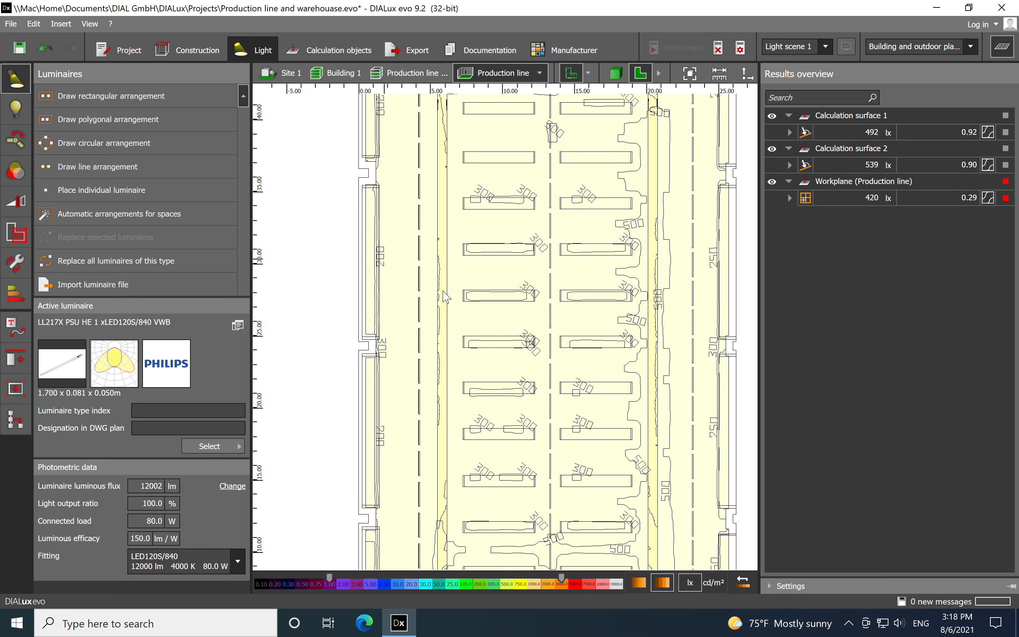
click(420, 232)
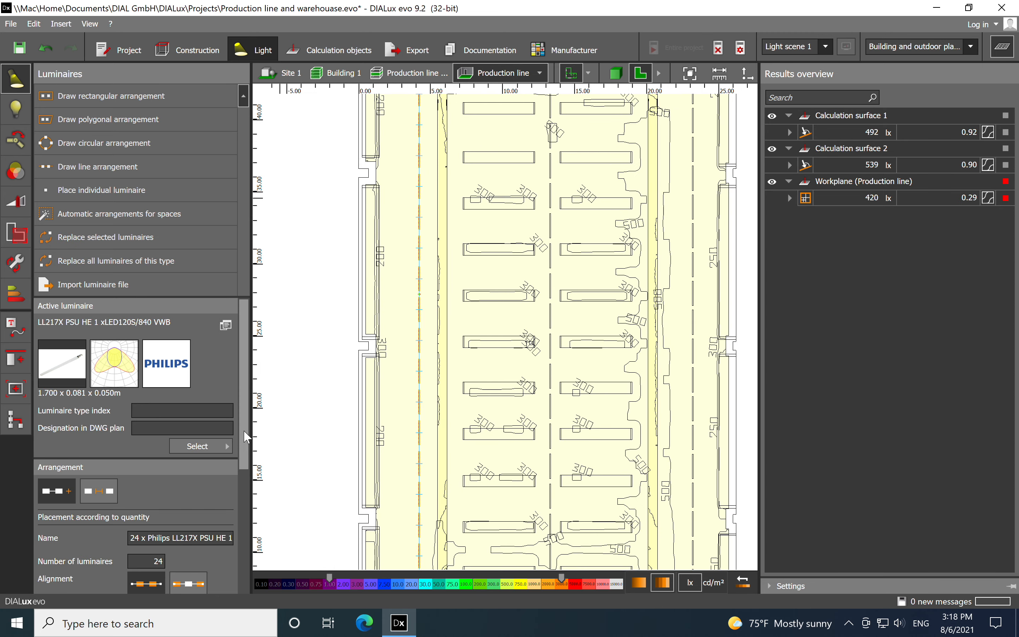
scroll(243, 489, down, 5)
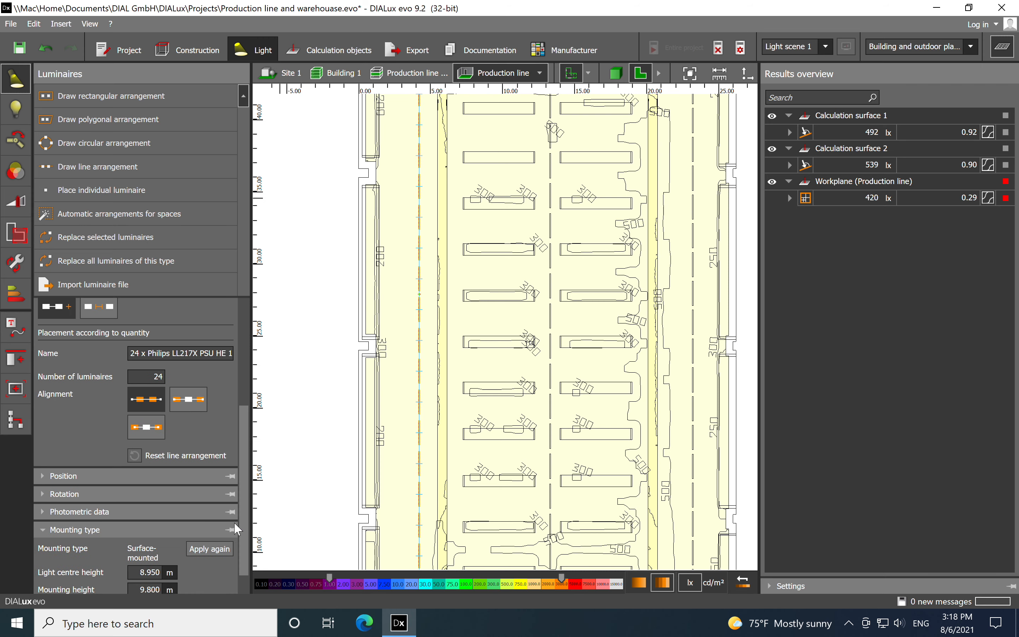
scroll(242, 529, down, 1)
click(157, 560)
double_click(156, 560)
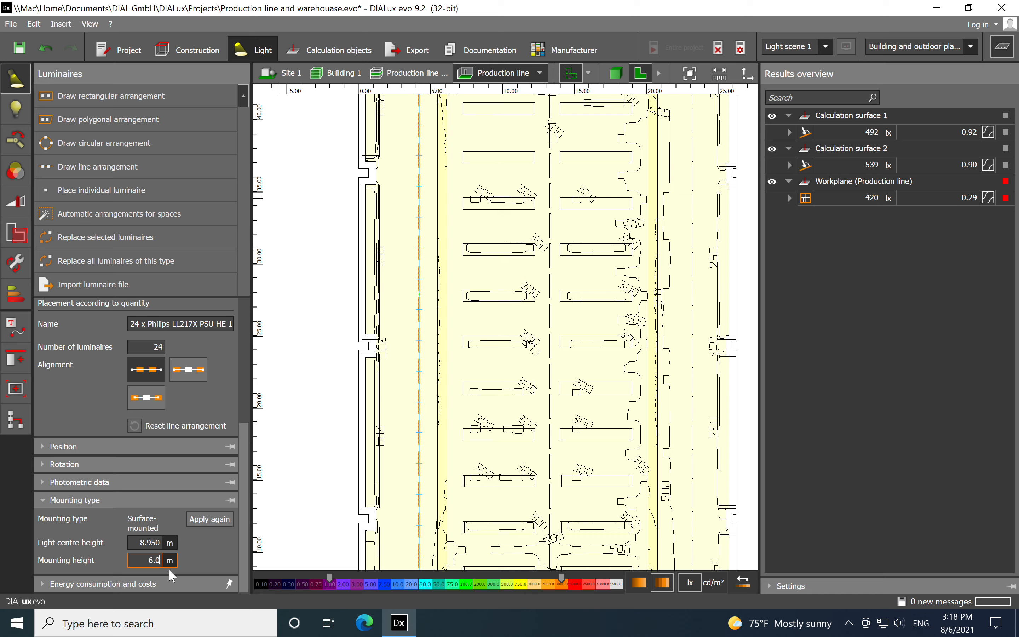
click(317, 351)
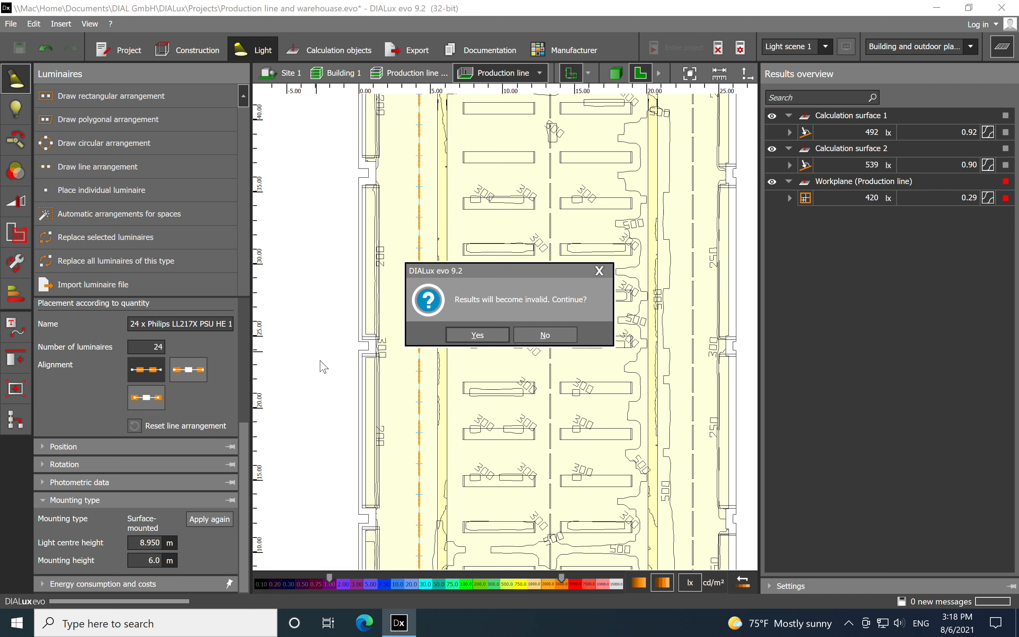
click(478, 335)
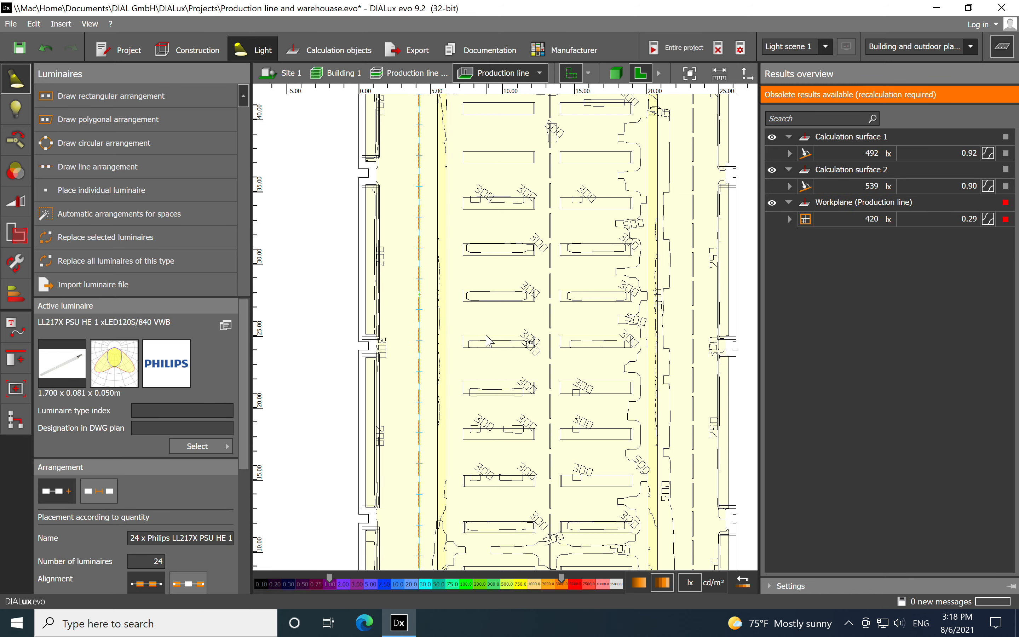
Set the mounting height of the right long luminaire row to 6.0 m
scroll(341, 234, down, 2)
click(616, 279)
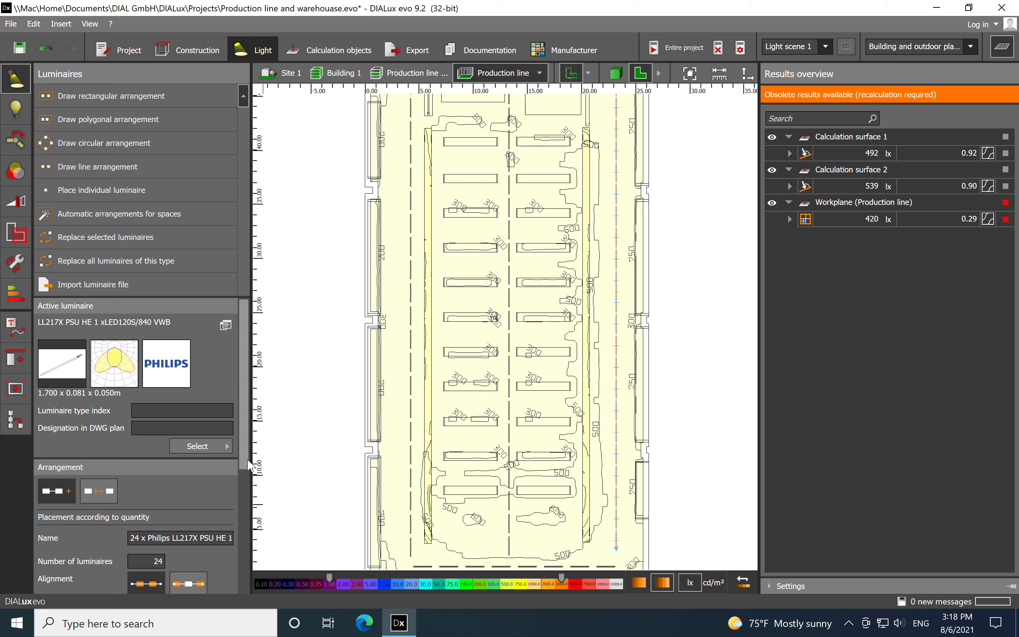
drag(246, 463, 250, 553)
scroll(170, 541, down, 1)
click(160, 560)
key(BackSpace)
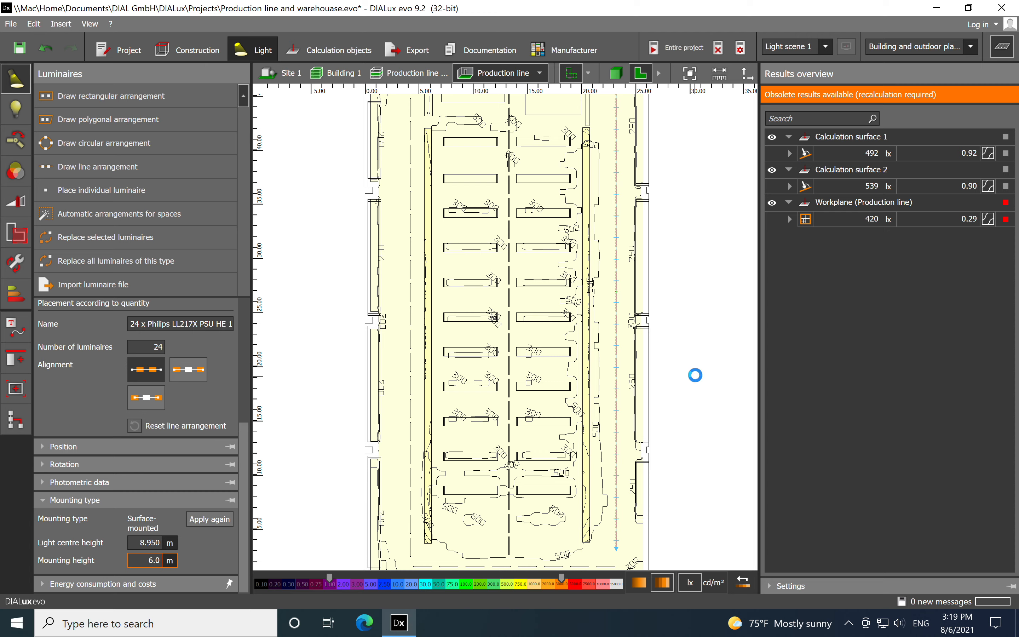
click(671, 301)
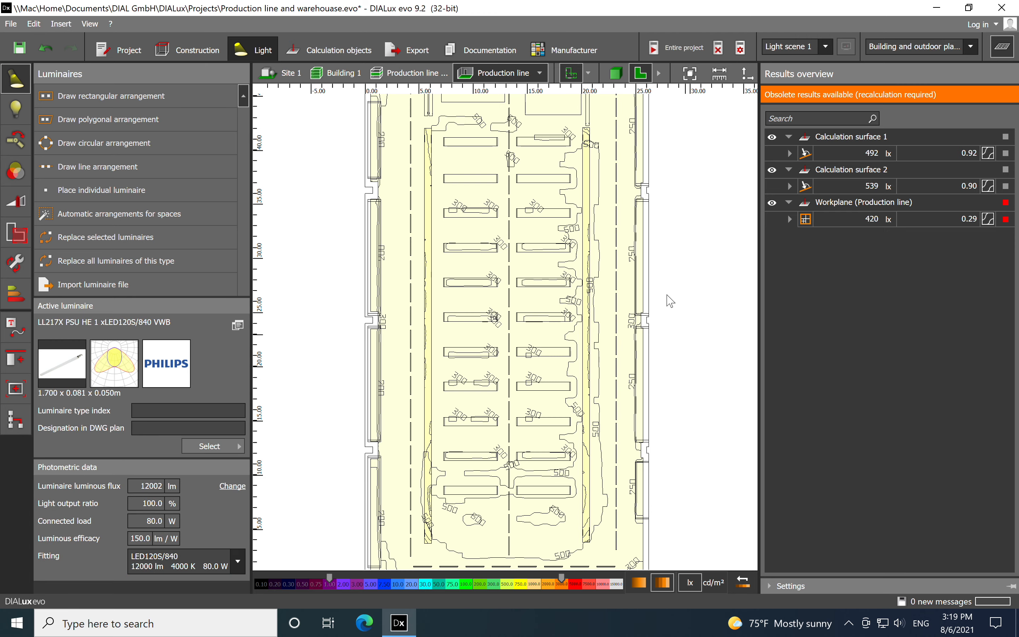
Set the mounting height of the central long luminaire row to 5.0 m
click(511, 302)
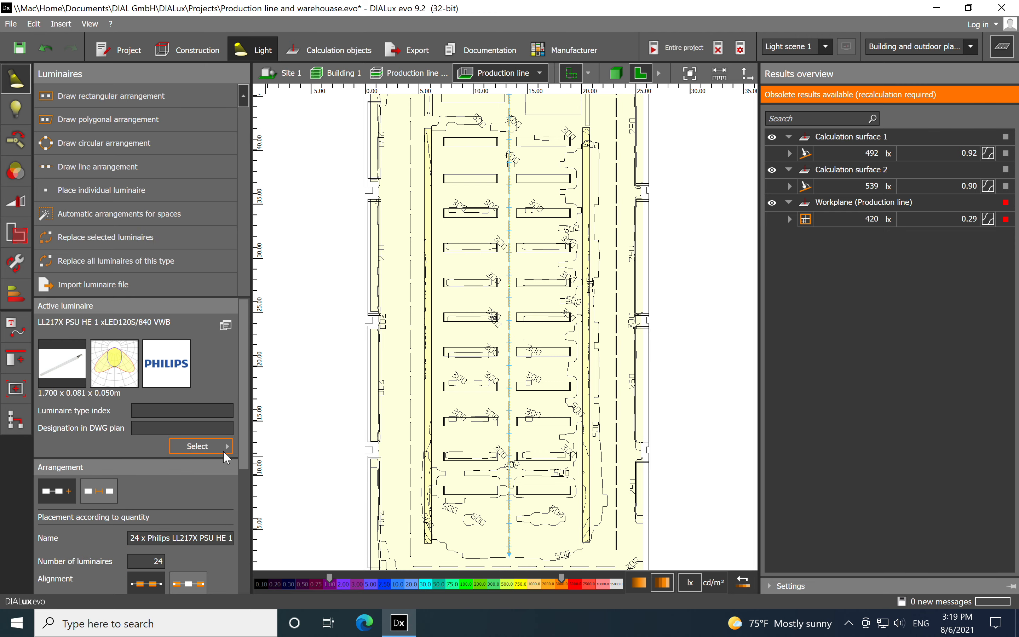
drag(243, 449, 240, 573)
click(149, 559)
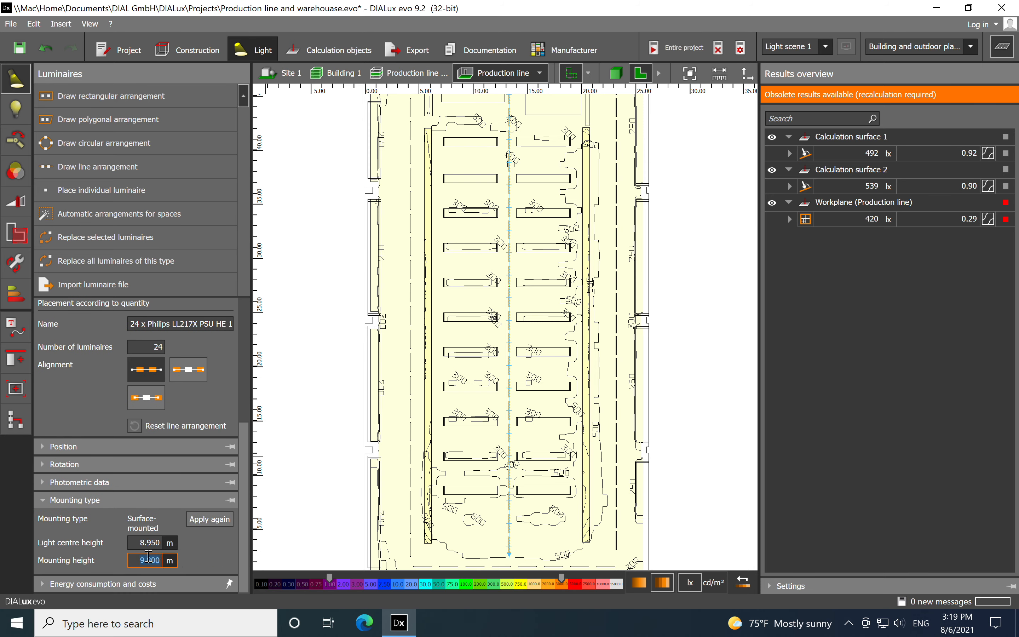
text(5.0)
click(666, 426)
scroll(621, 329, down, 3)
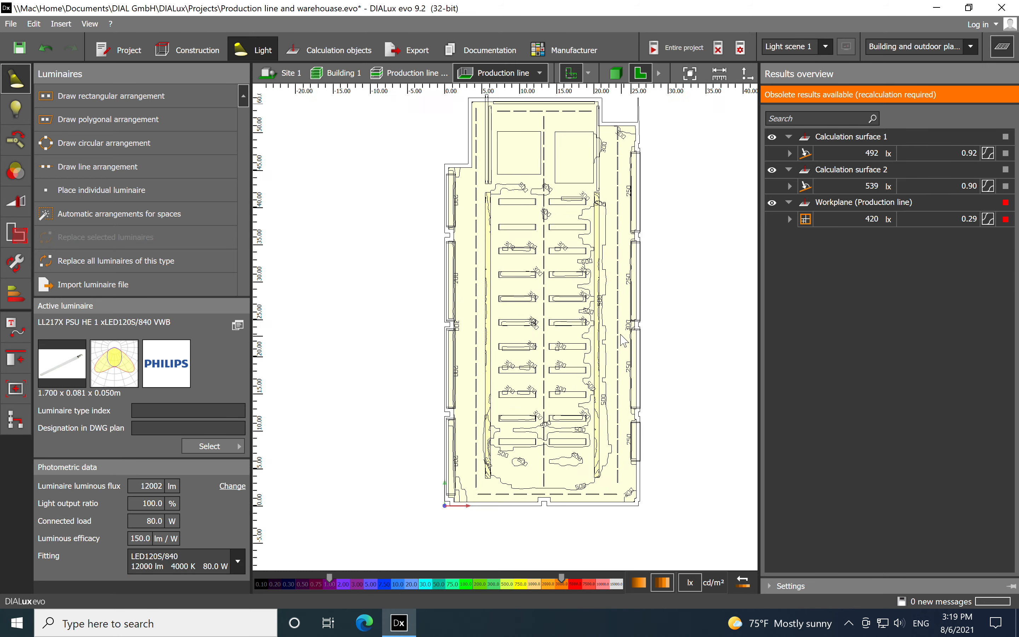
Set the mounting height of the 8-luminaire cross row at the hall's lower end to 6.0 m
scroll(533, 484, up, 2)
click(541, 459)
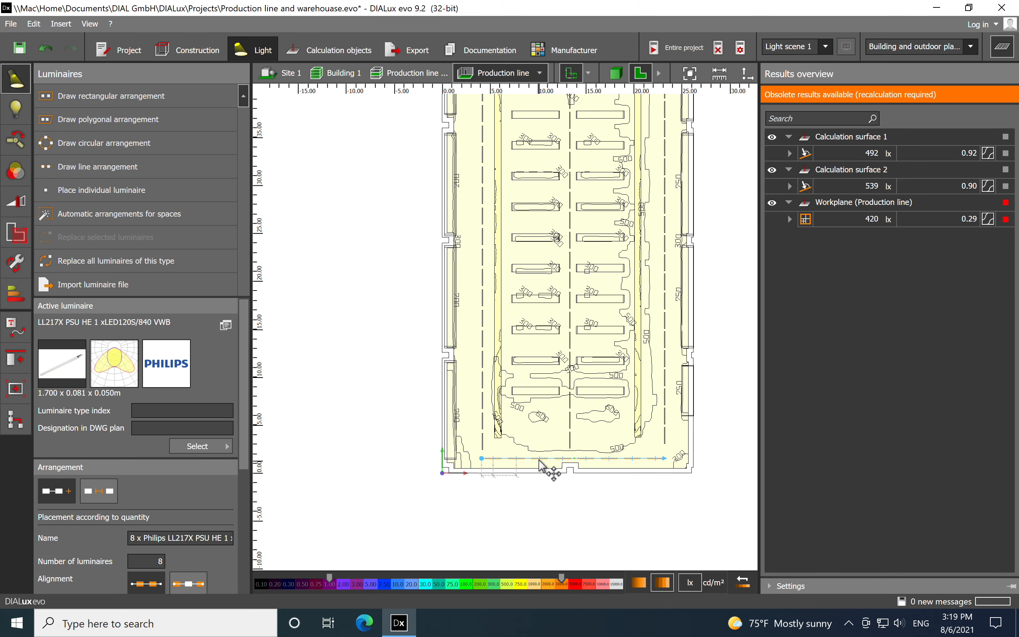
scroll(236, 535, down, 5)
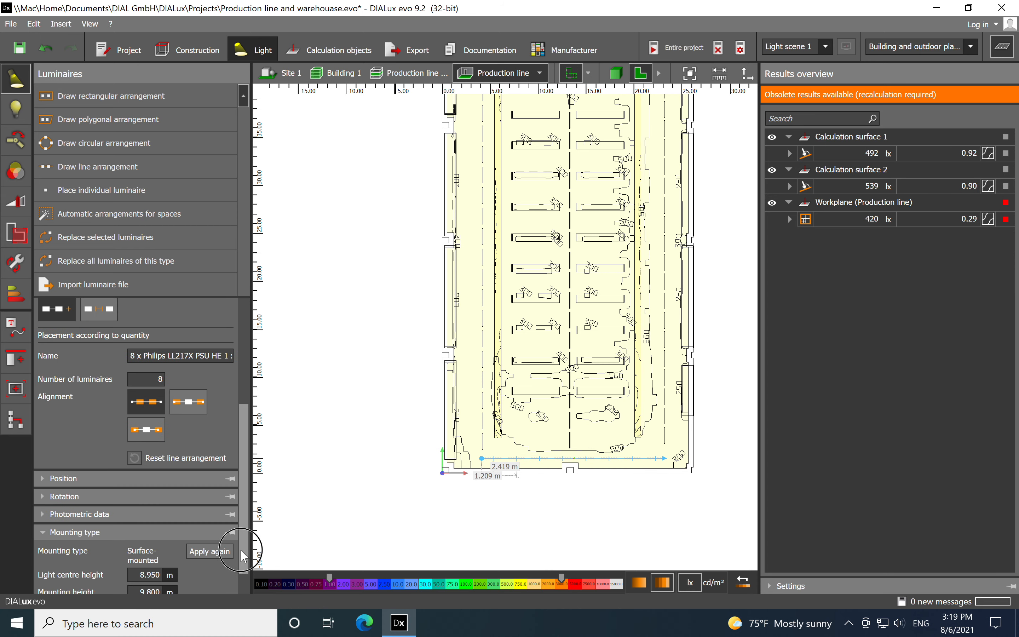
scroll(150, 594, down, 1)
key(BackSpace)
text(6.0)
key(Return)
click(349, 435)
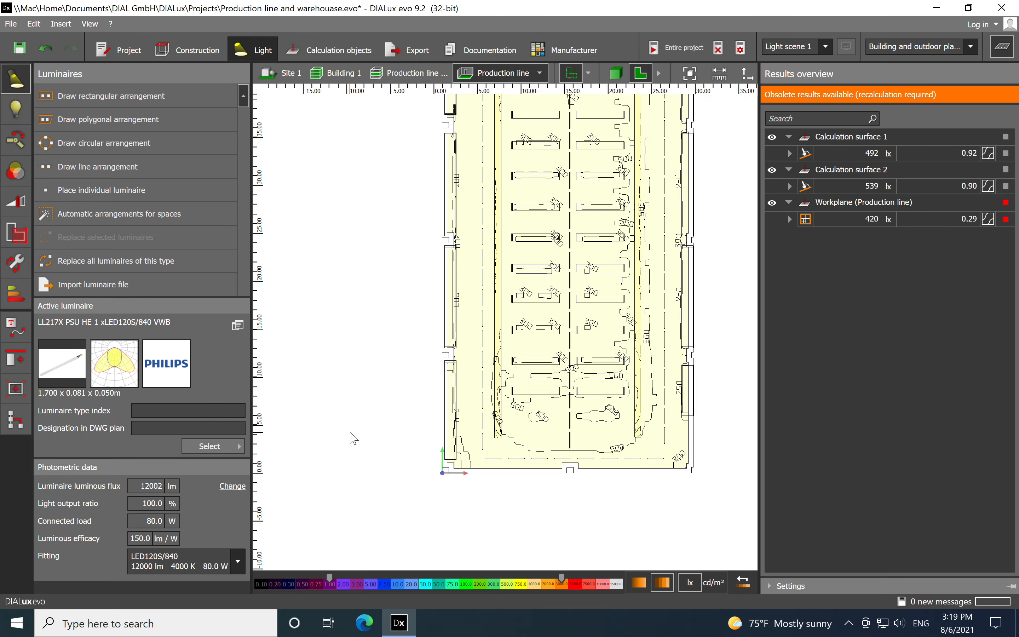
Set the mounting height of the 6-luminaire cross row at the hall's upper end to 6.0 m and calculate the entire project
scroll(350, 433, down, 1)
middle_drag(379, 268, 374, 354)
scroll(463, 194, up, 2)
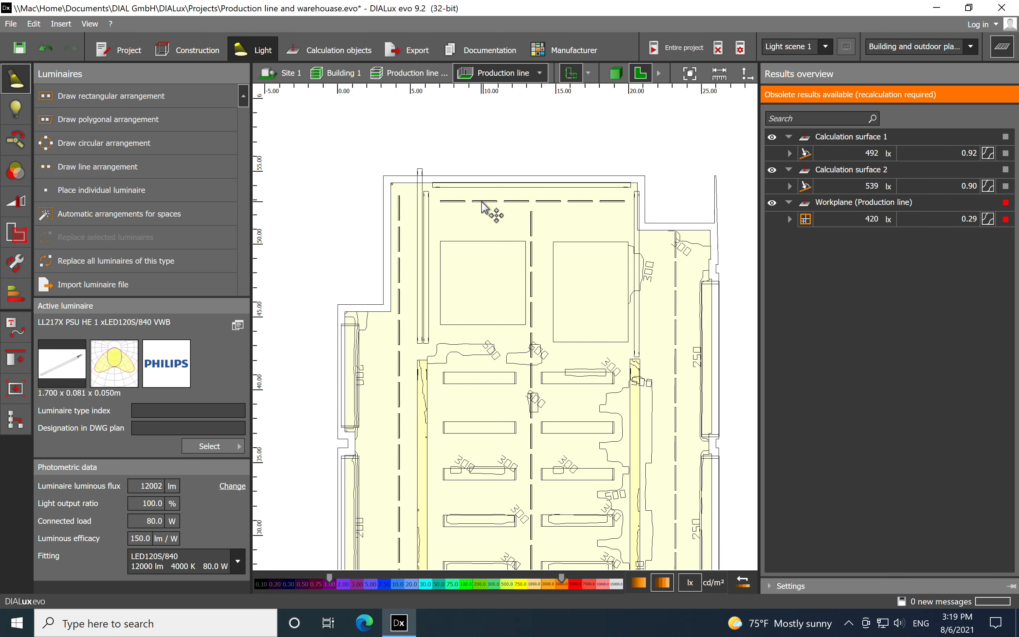
click(486, 202)
scroll(250, 398, down, 5)
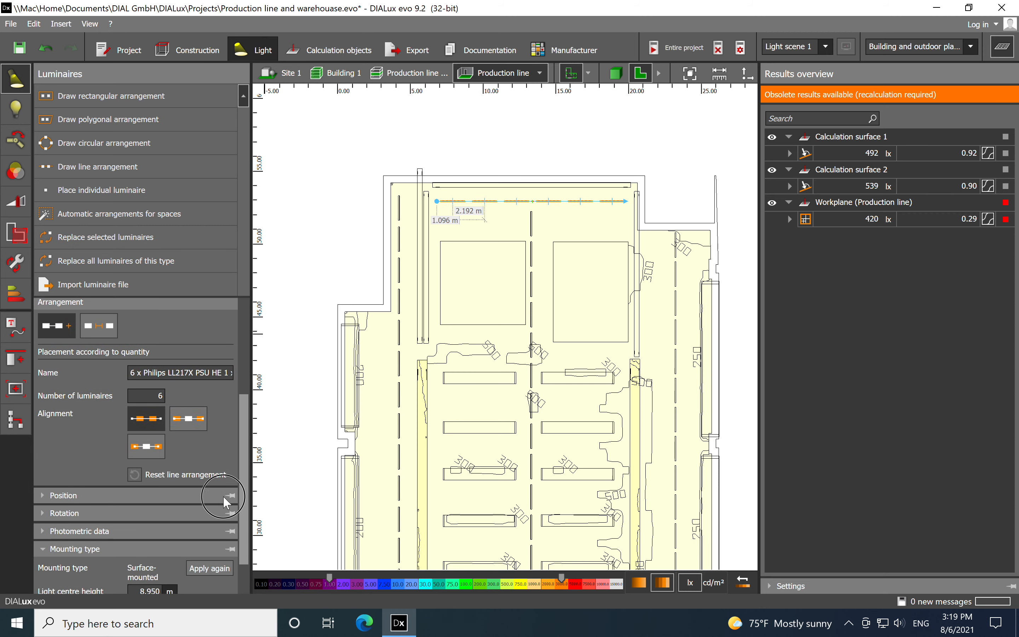
click(72, 542)
click(148, 562)
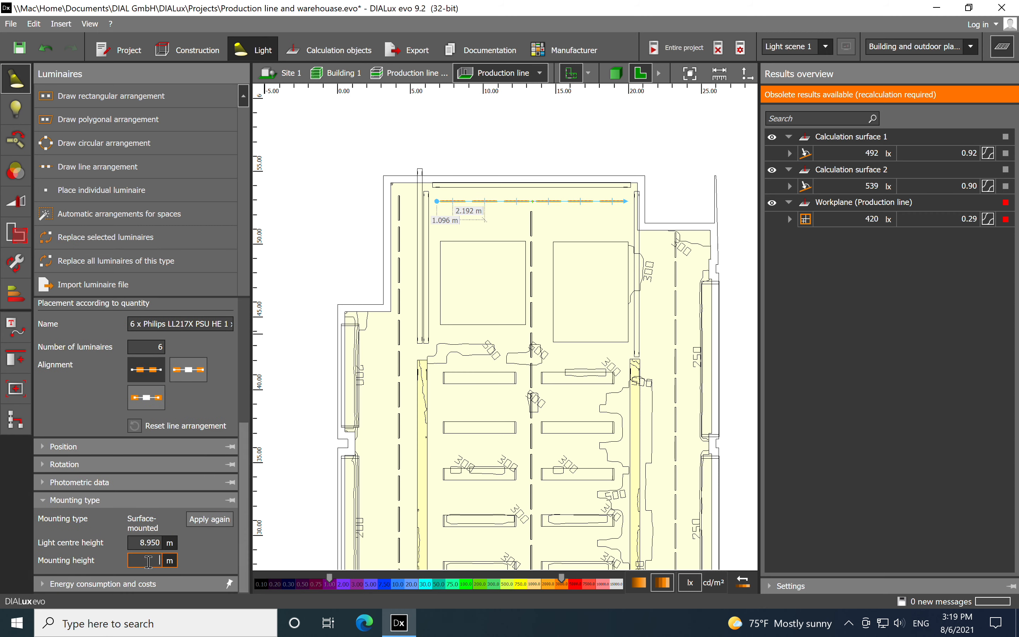
text(6.0)
key(Return)
click(631, 103)
click(674, 48)
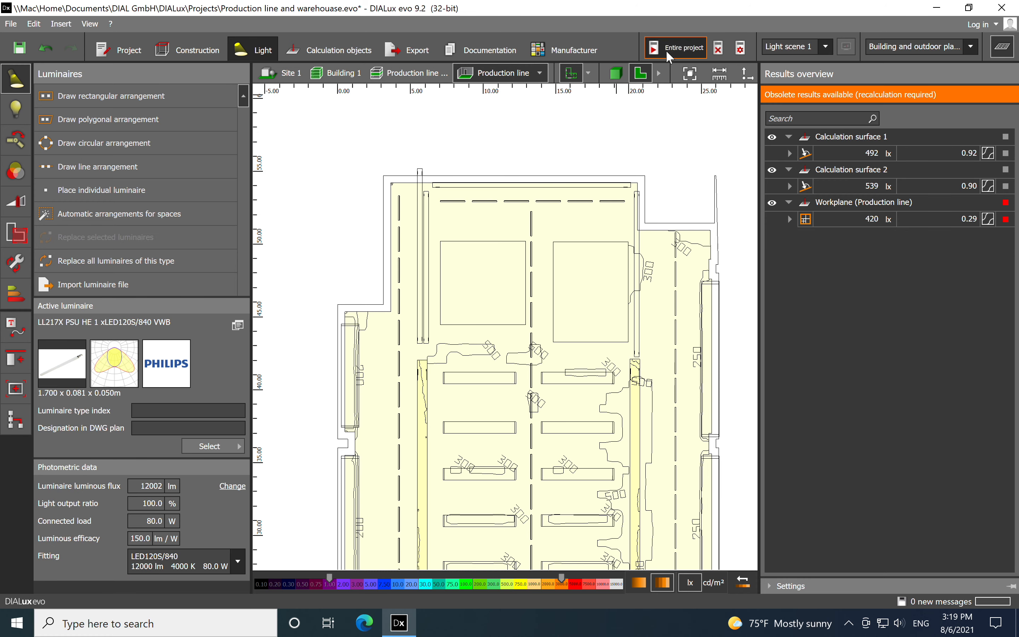
Inspect the lowered luminaire rows above the machines and conveyors in the 3D view of the hall
click(616, 73)
right_drag(511, 446, 514, 420)
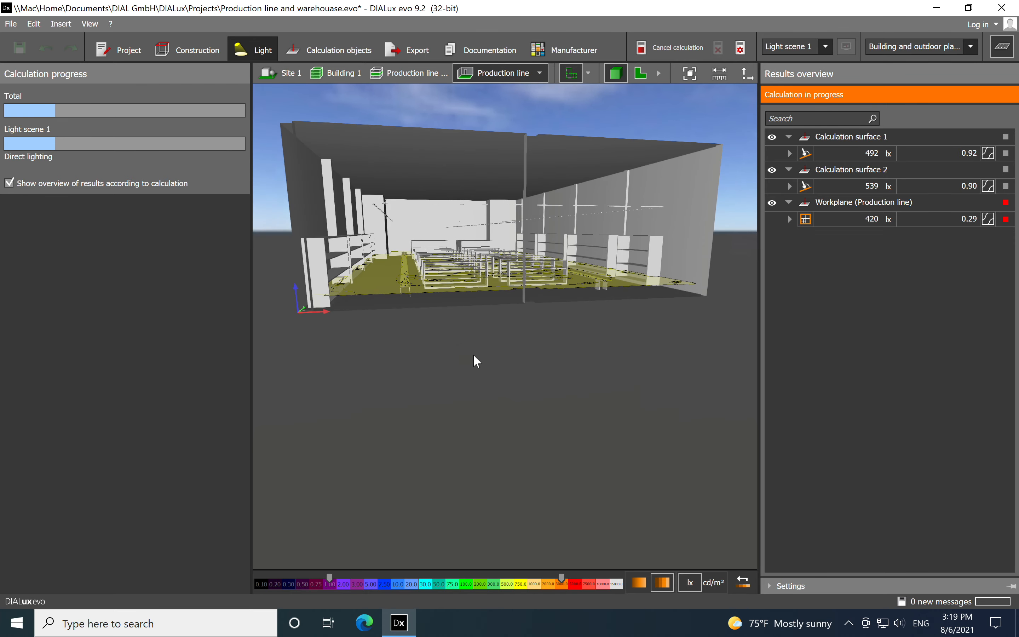
right_drag(473, 354, 477, 366)
scroll(428, 248, up, 4)
scroll(465, 295, down, 5)
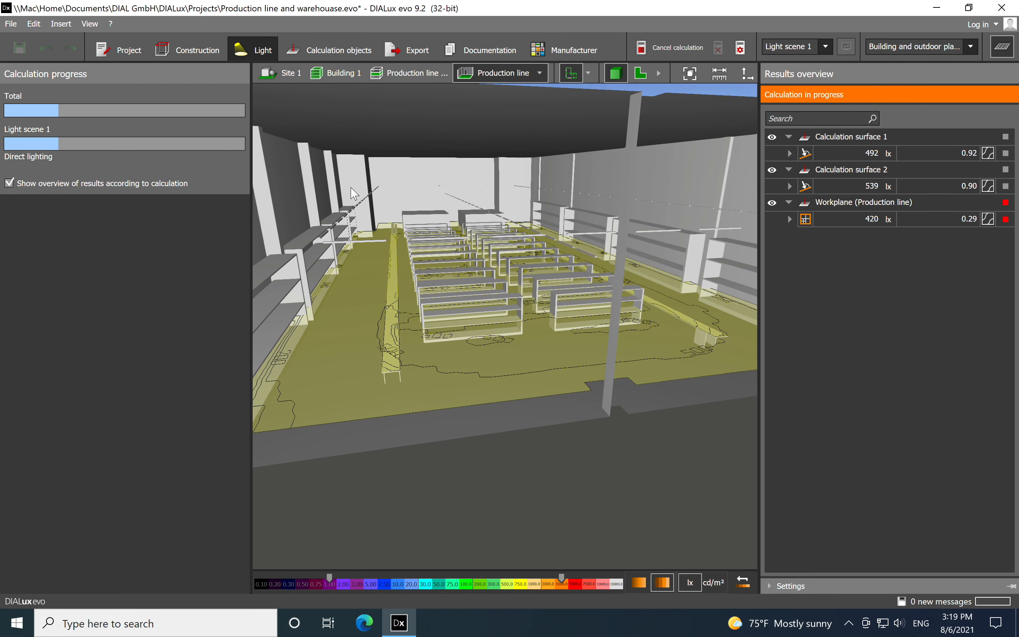
right_drag(430, 328, 458, 384)
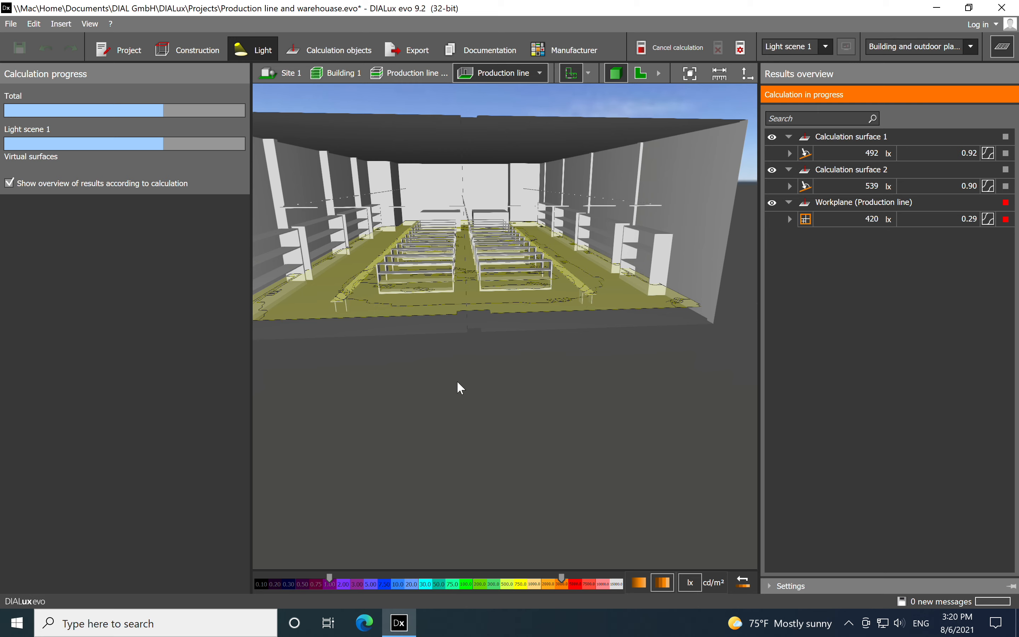
drag(539, 385, 530, 406)
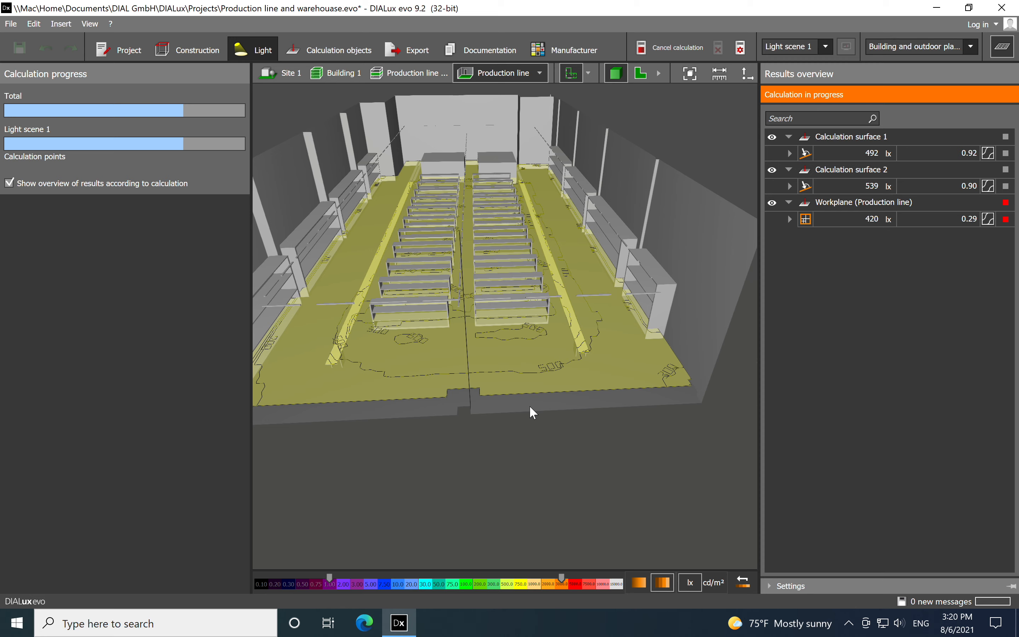
drag(529, 405, 526, 461)
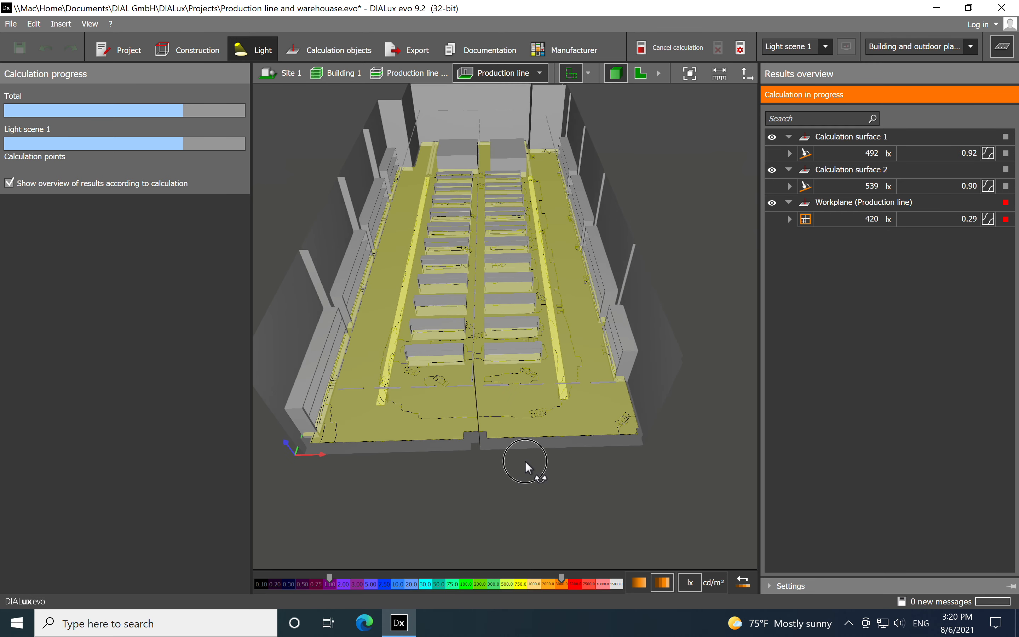
Examine the recalculated isolines and illuminance on the workplane and both conveyor surfaces in the floorplan
click(642, 73)
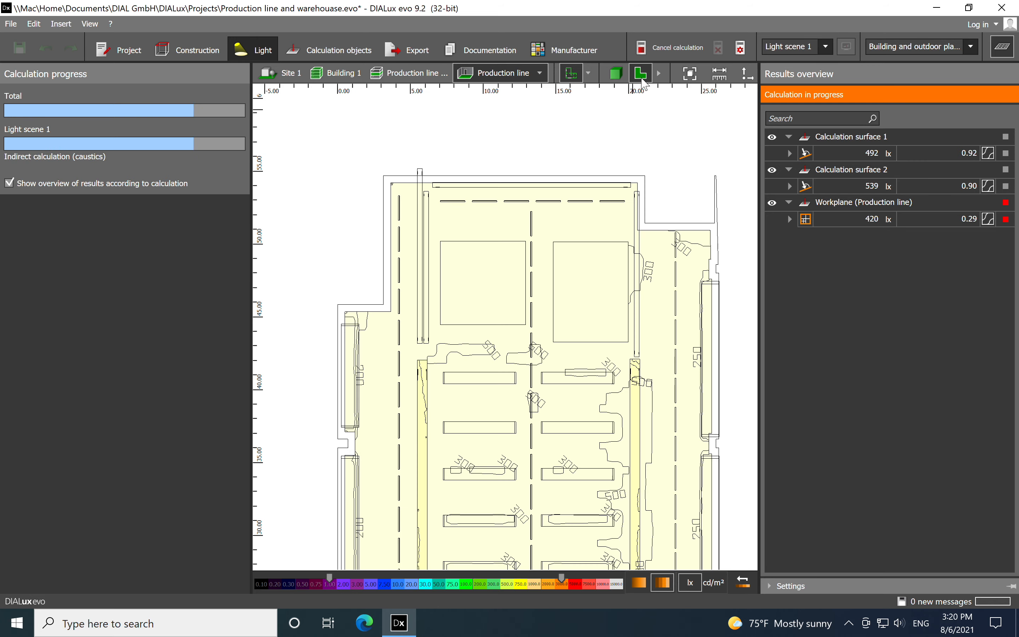
scroll(444, 173, down, 1)
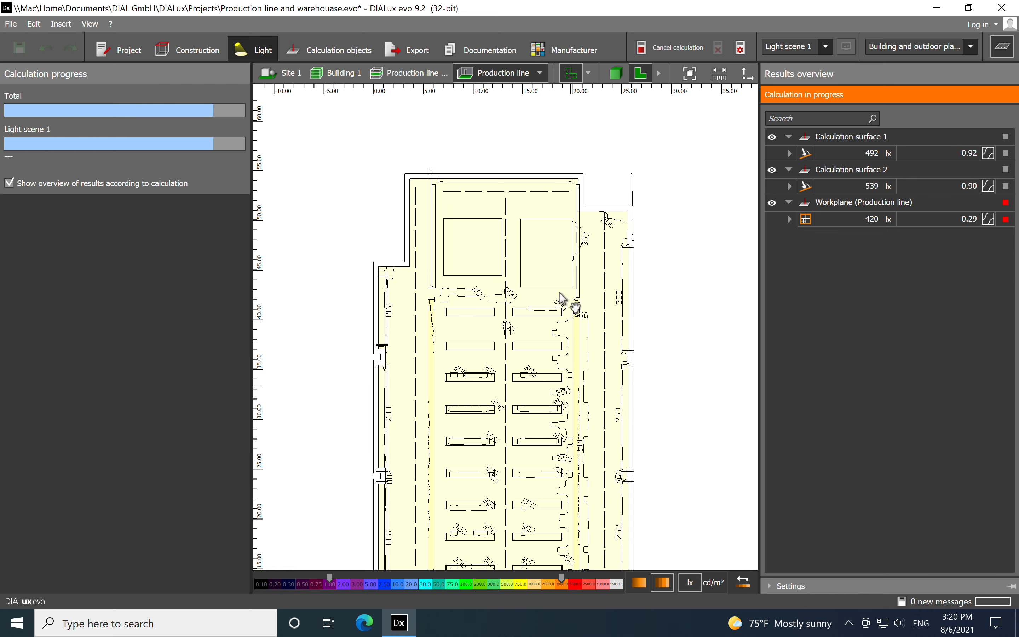
middle_drag(571, 384, 559, 291)
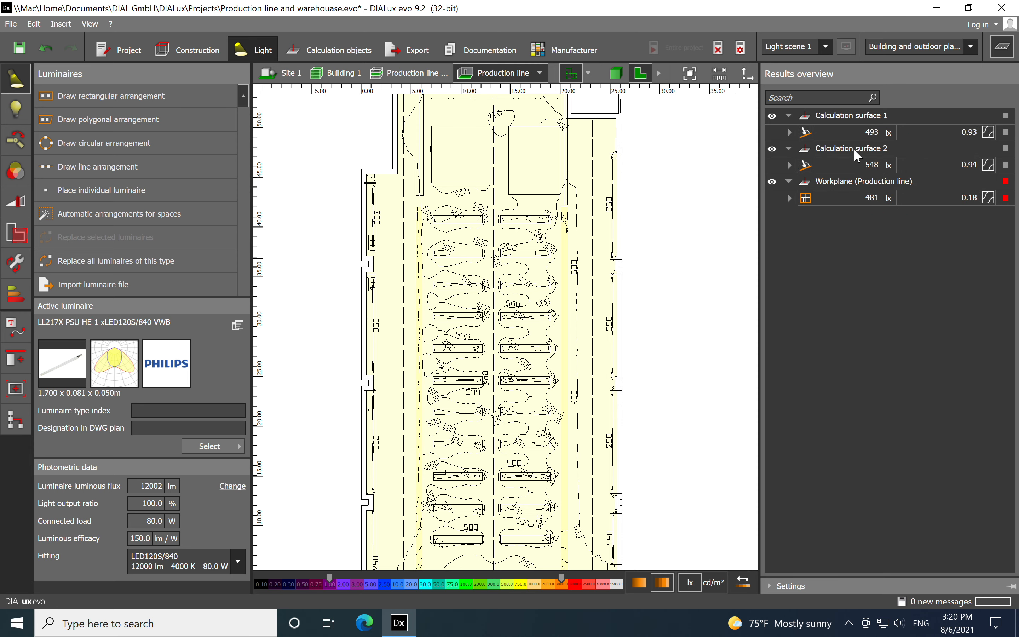
scroll(689, 211, down, 1)
middle_drag(676, 314, 626, 301)
scroll(620, 255, down, 1)
scroll(410, 148, up, 3)
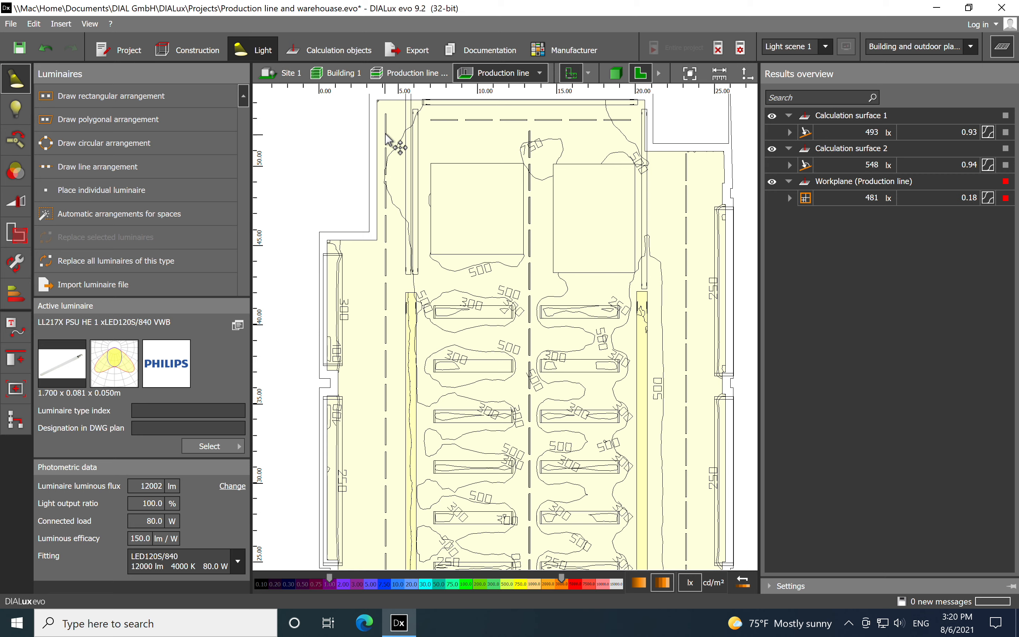
click(385, 110)
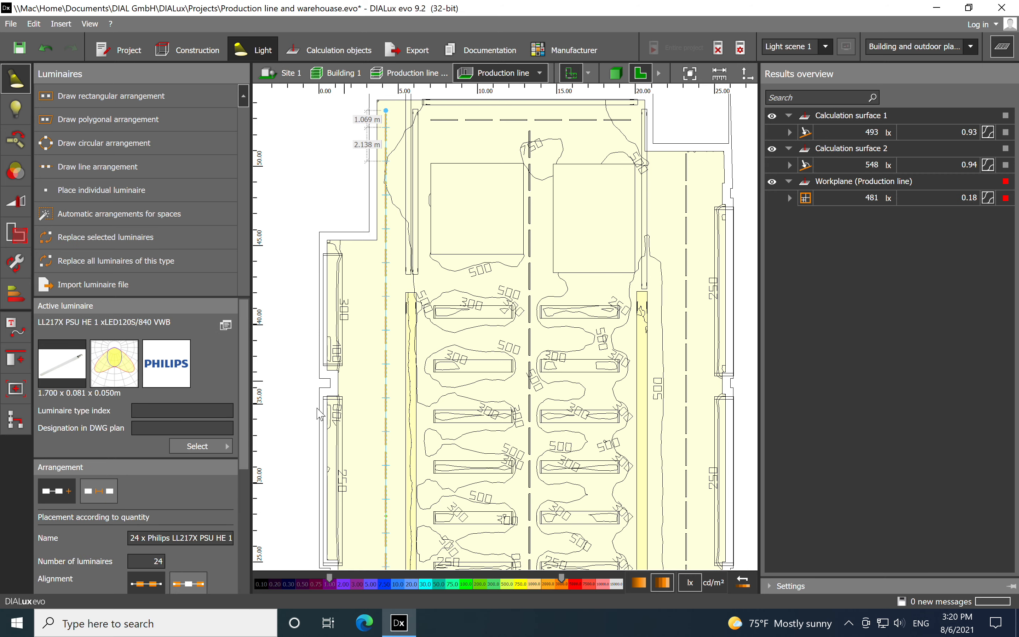
drag(246, 387, 263, 363)
click(474, 119)
click(476, 120)
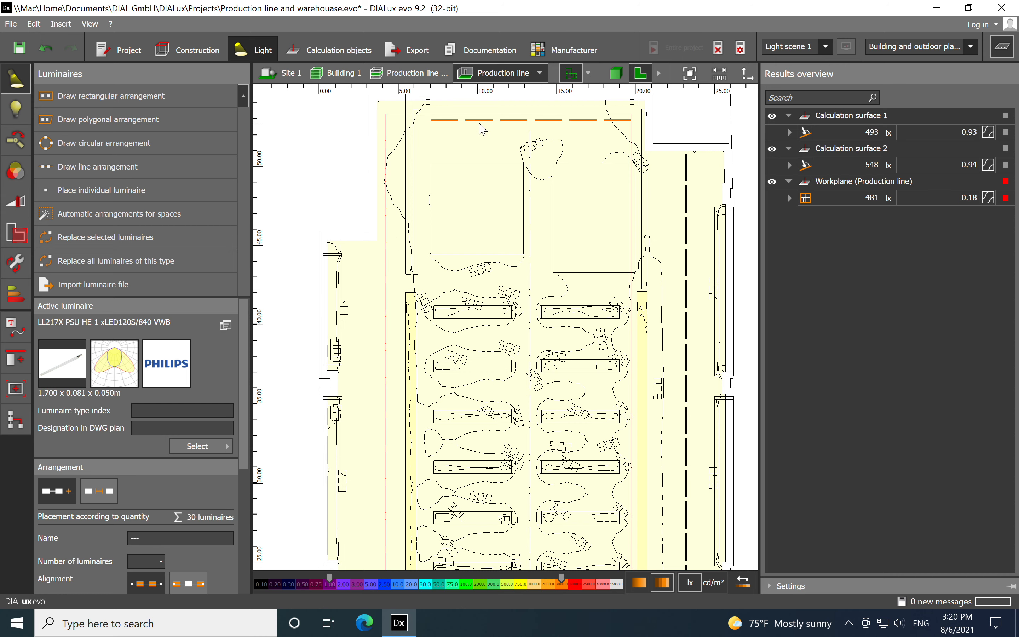
click(345, 131)
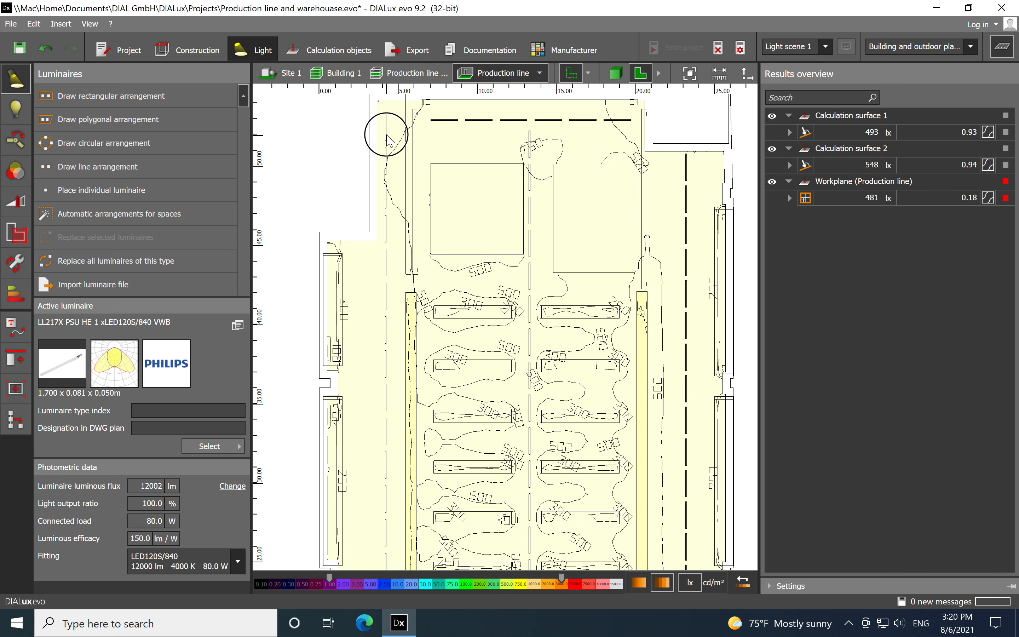
Replace the 24-luminaire row along the hall's left side with LL217X PSU HE 1 xLED120S/840 DA25 without recalculating the installation position
click(388, 140)
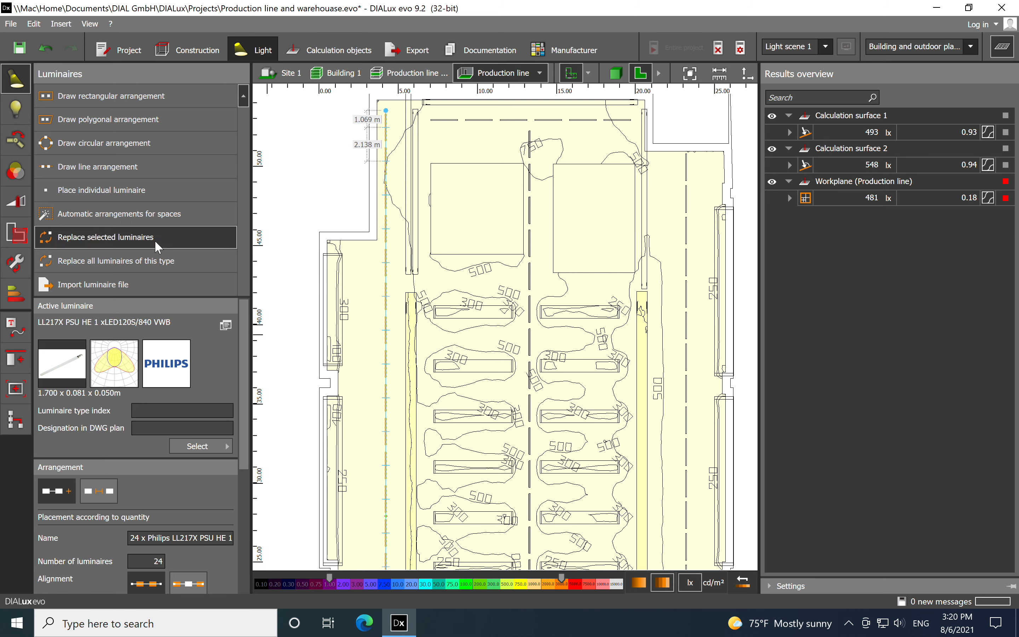
click(167, 241)
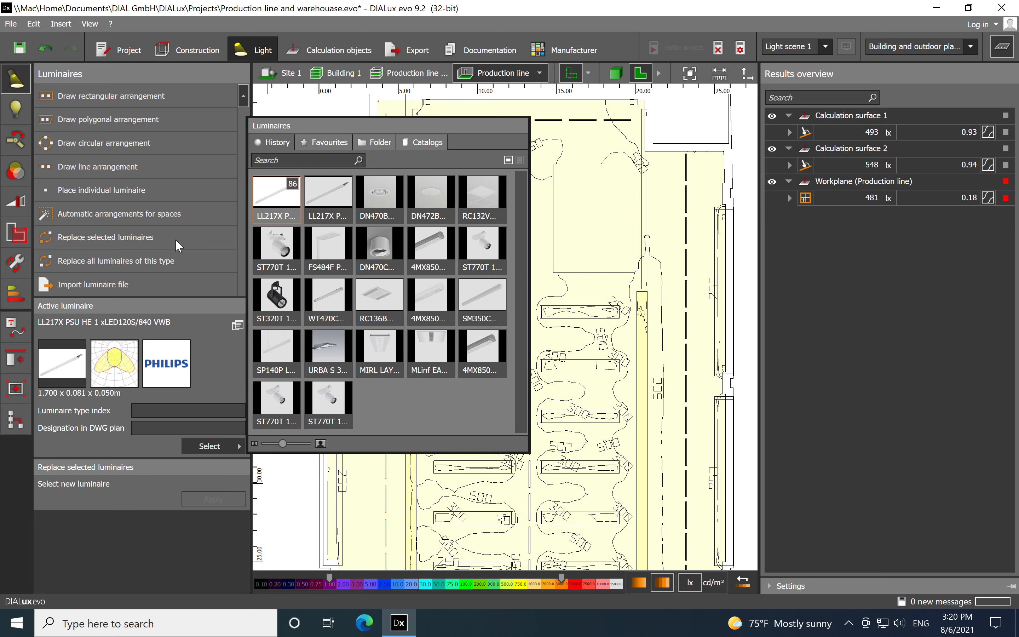
click(326, 201)
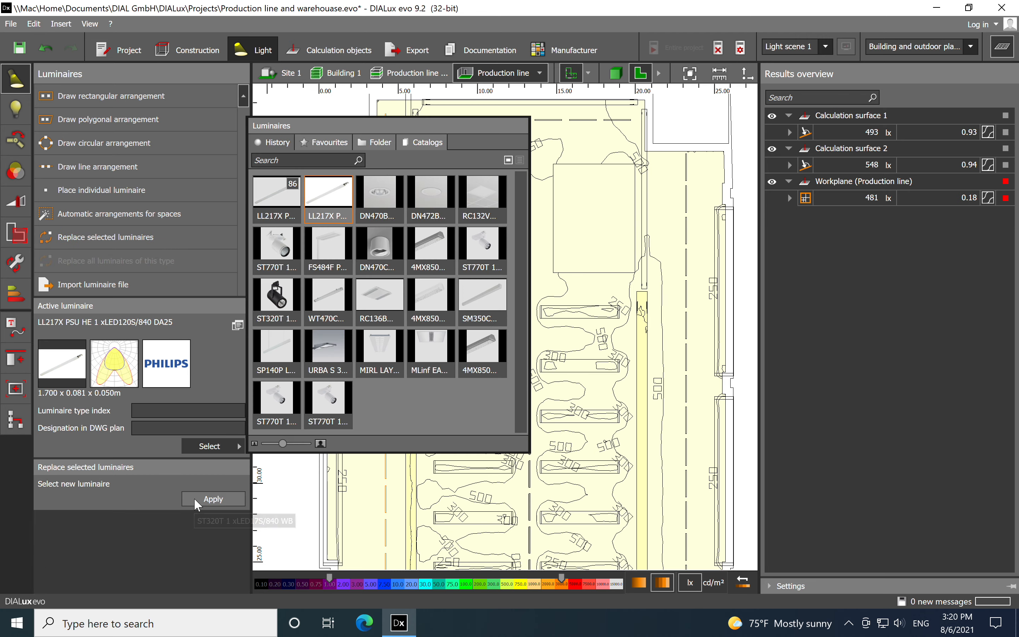
click(194, 498)
click(477, 334)
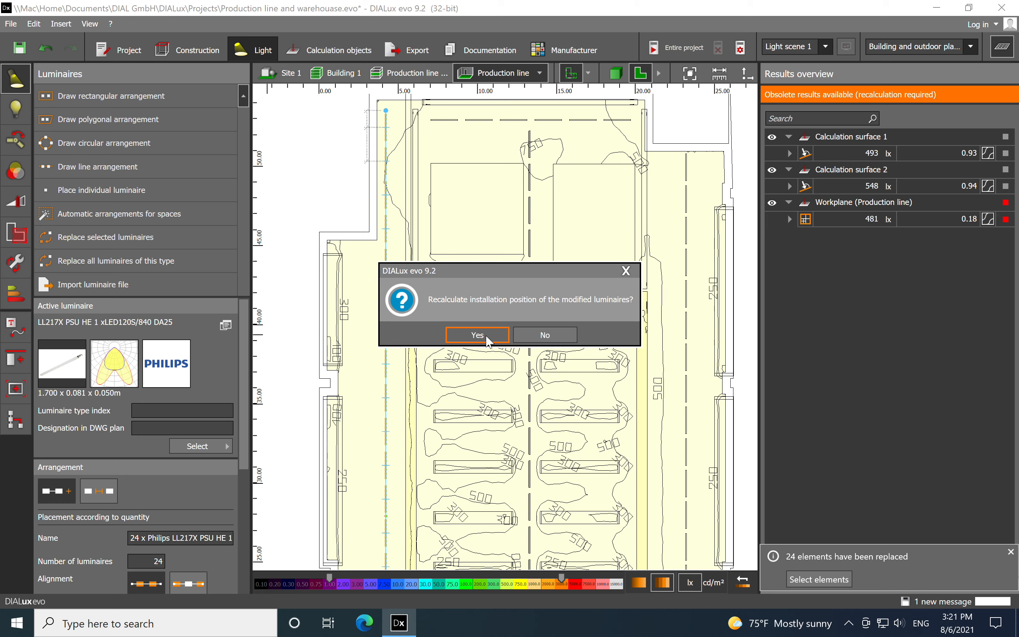
click(525, 335)
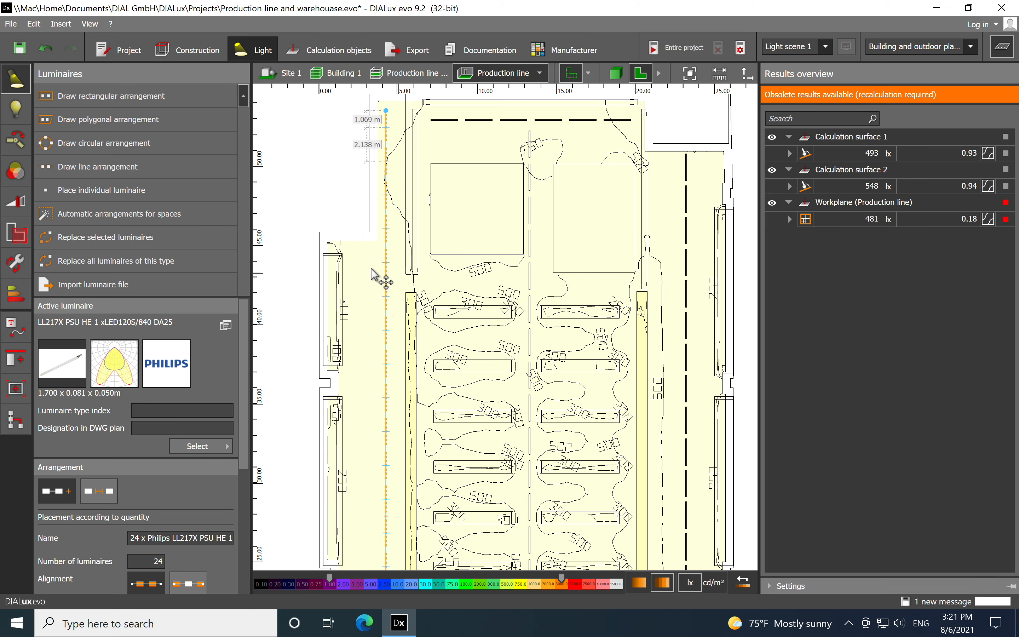
drag(242, 411, 211, 535)
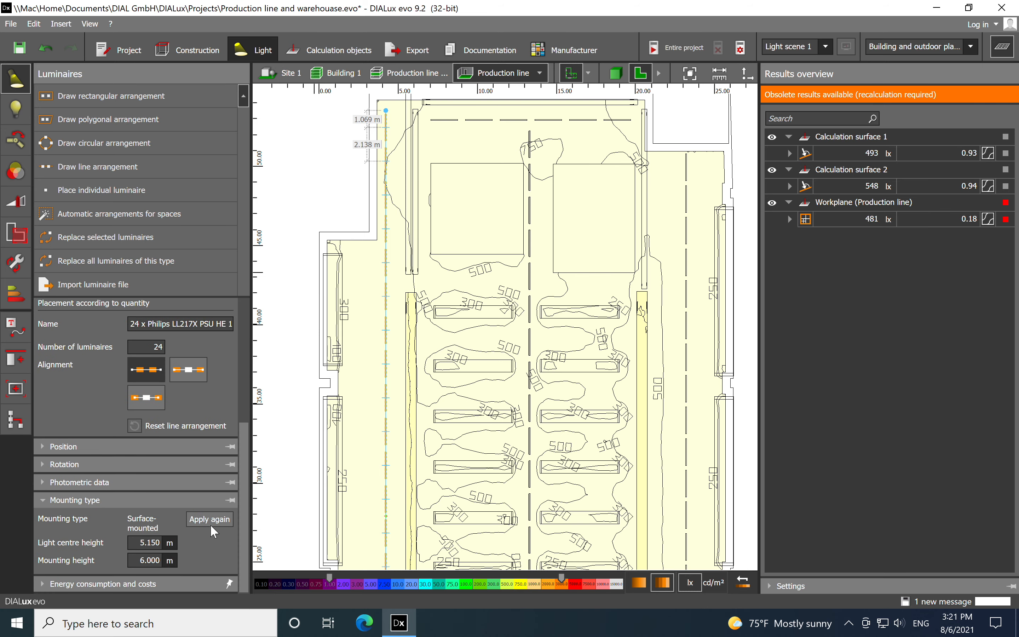
drag(242, 438, 244, 295)
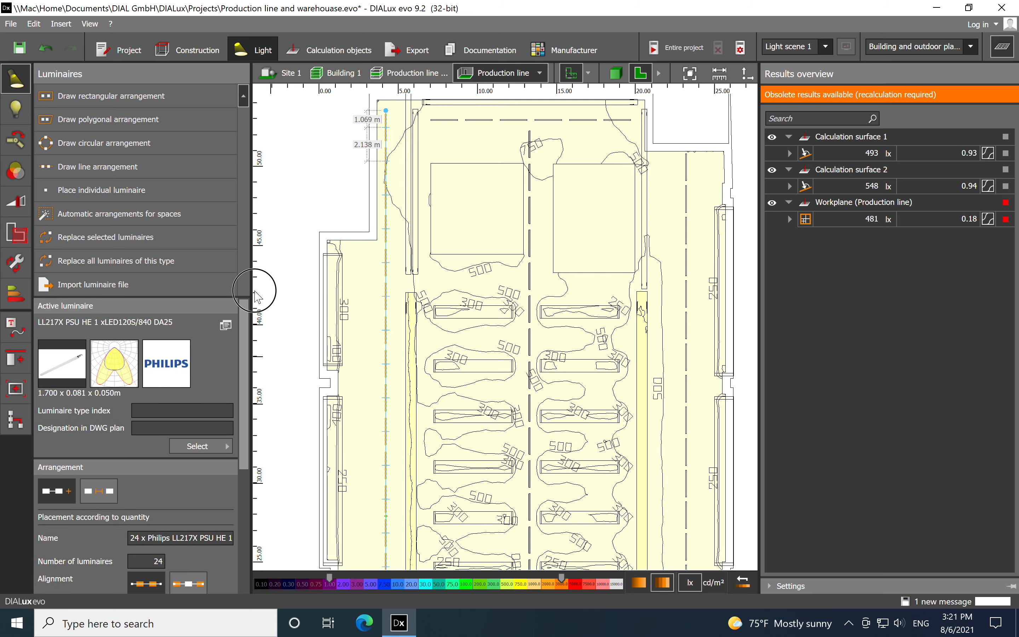
Replace both cross rows, the central row and the right-hand row with LL217X PSU HE 1 xLED120S/840 DA25 without recalculating their installation positions
click(483, 121)
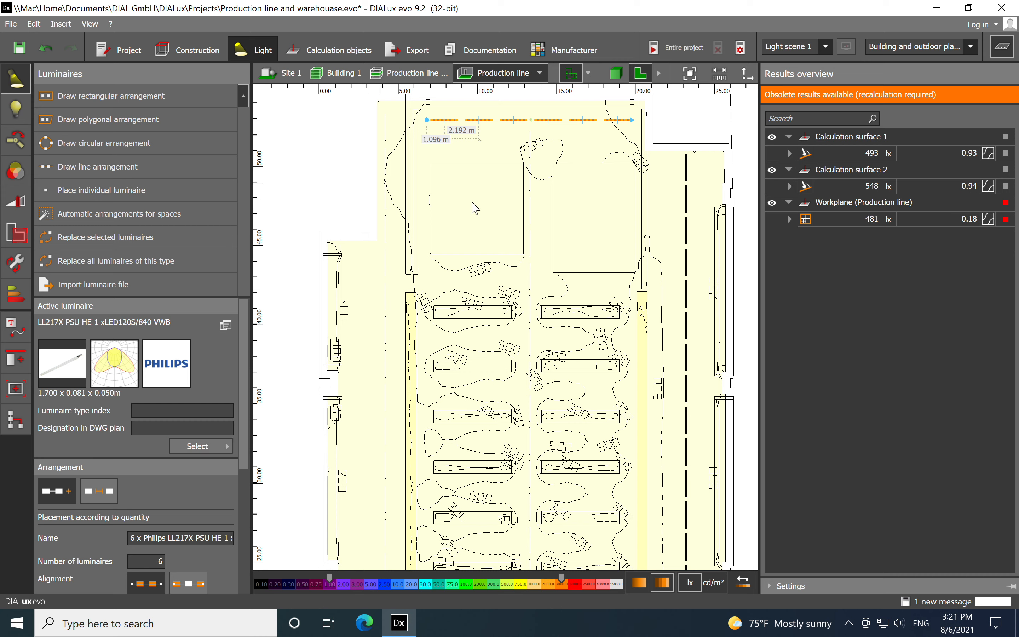
ctrl+click(530, 208)
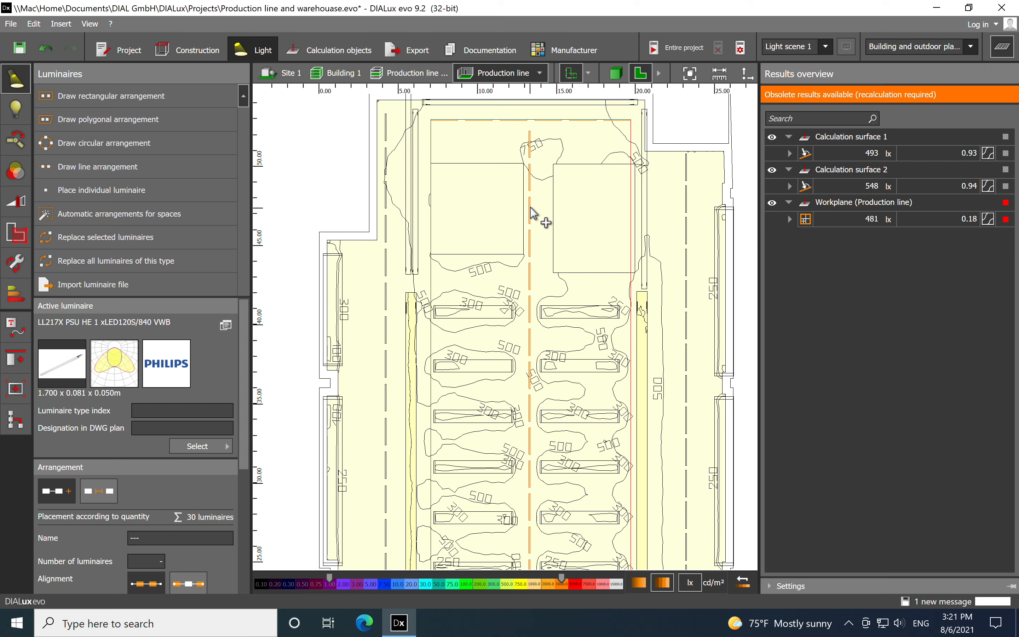
ctrl+click(687, 237)
scroll(657, 236, down, 3)
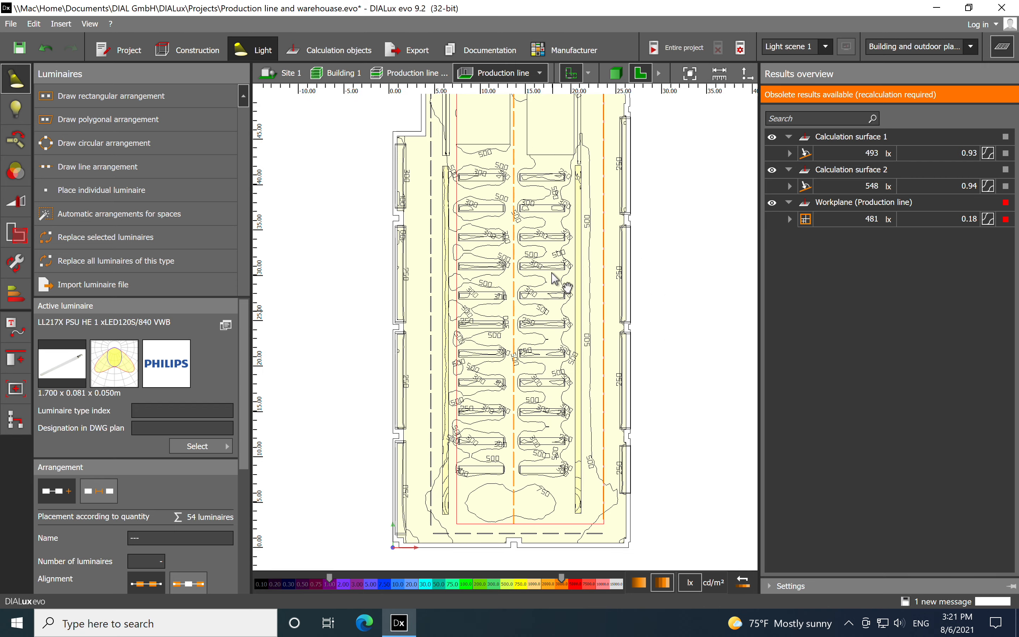
scroll(476, 458, up, 4)
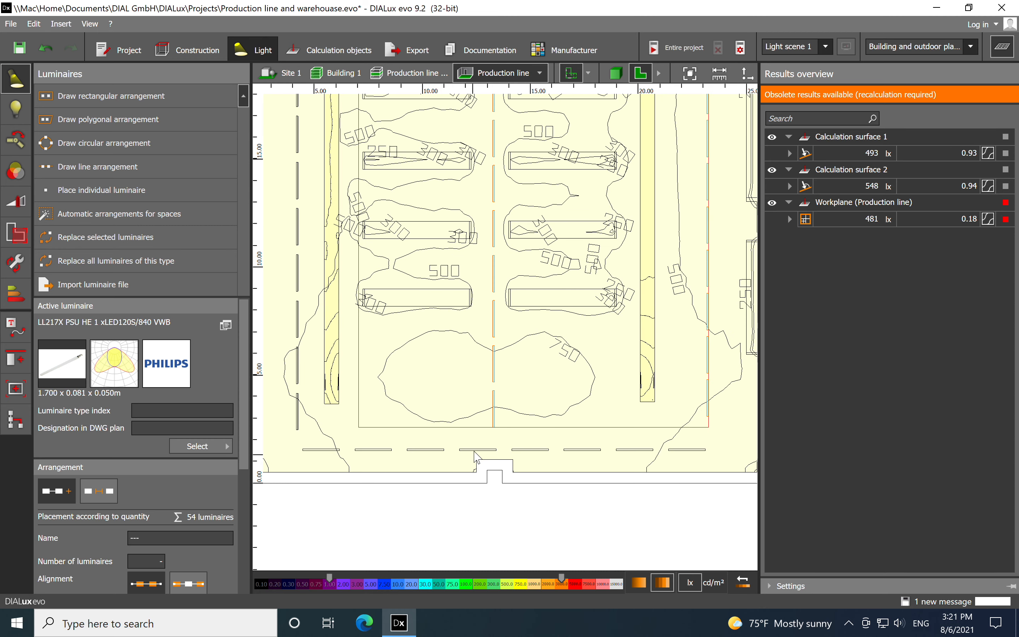
ctrl+click(475, 451)
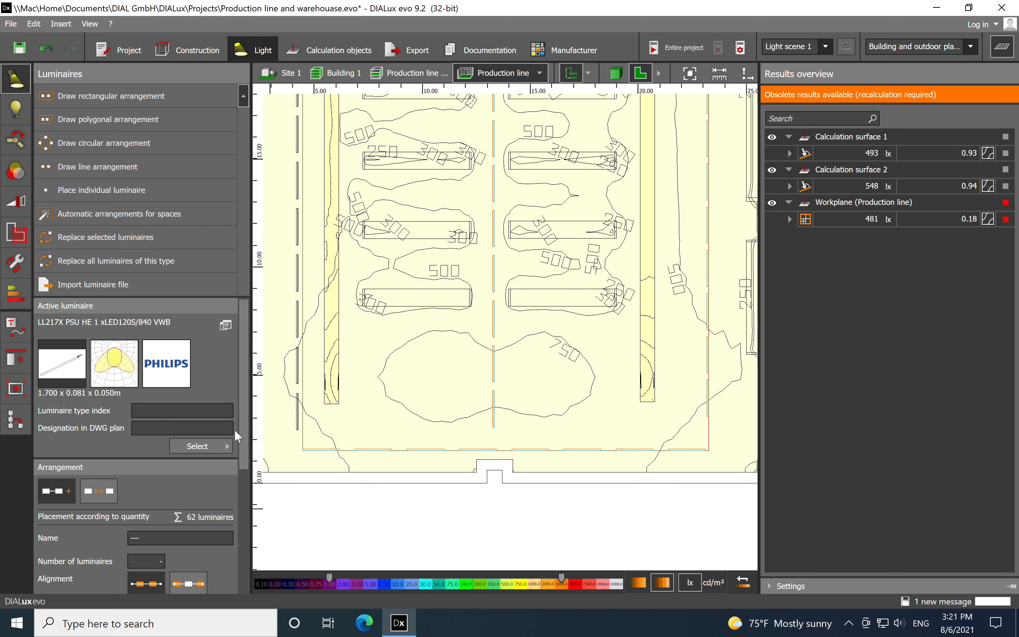
click(132, 234)
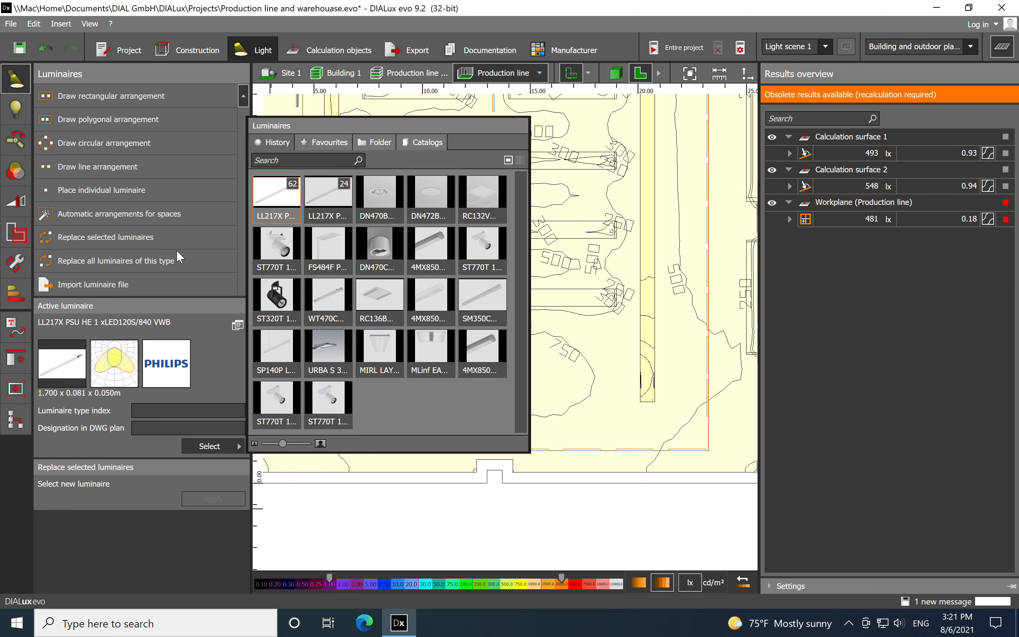
click(334, 206)
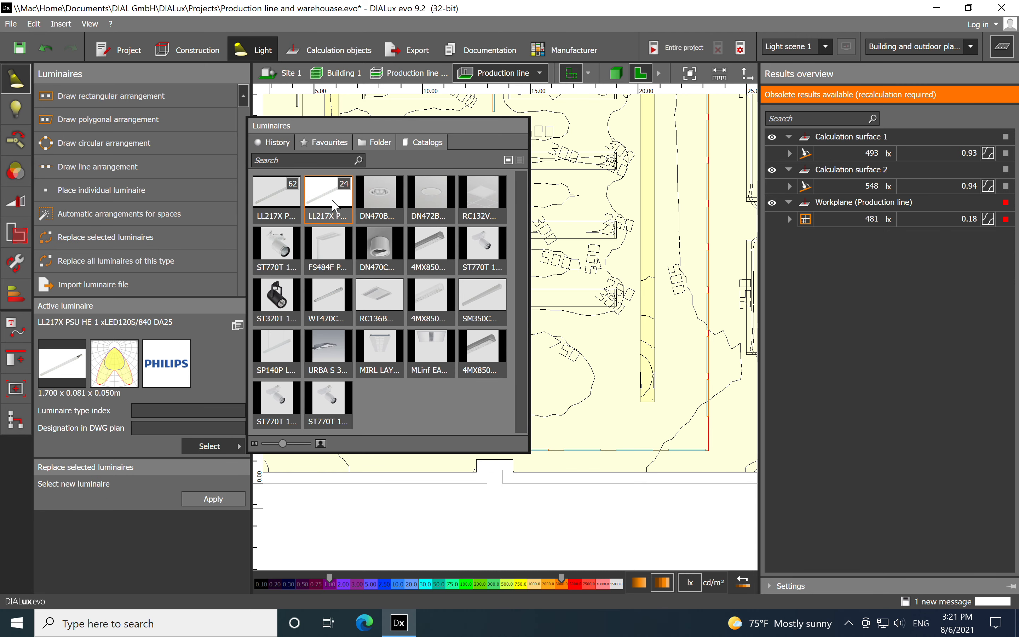
click(203, 504)
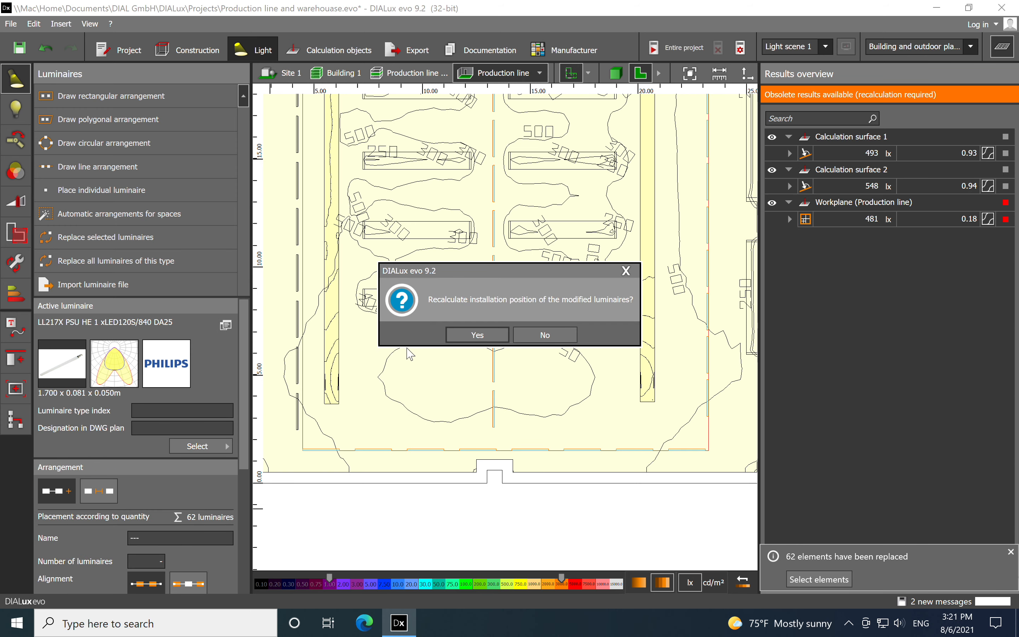
click(545, 333)
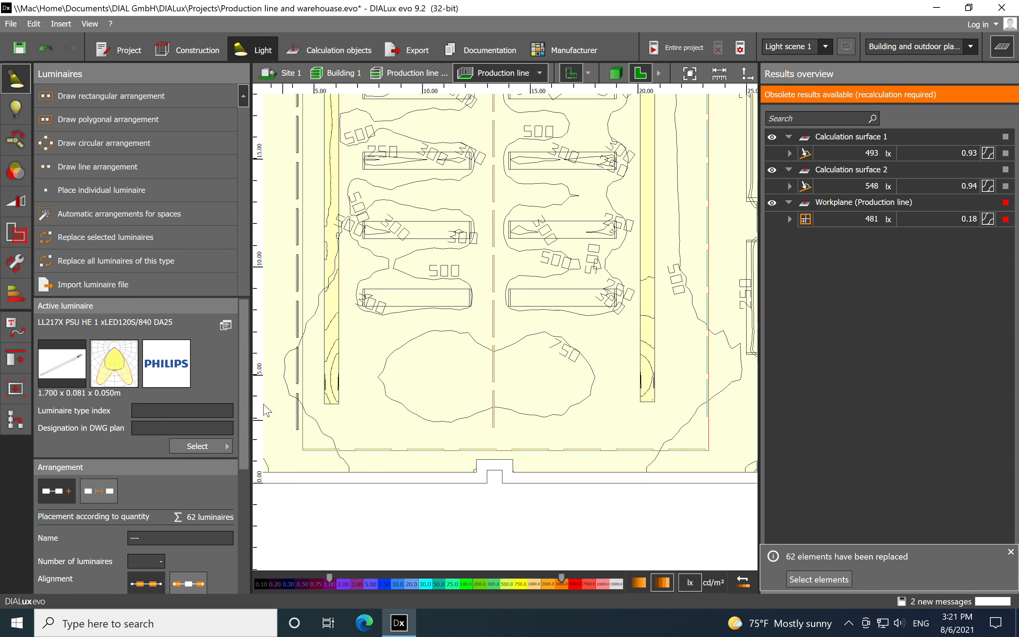
Check the mounting height of the replaced rows, including the 8-luminaire cross row at the hall's lower end
drag(242, 403, 240, 531)
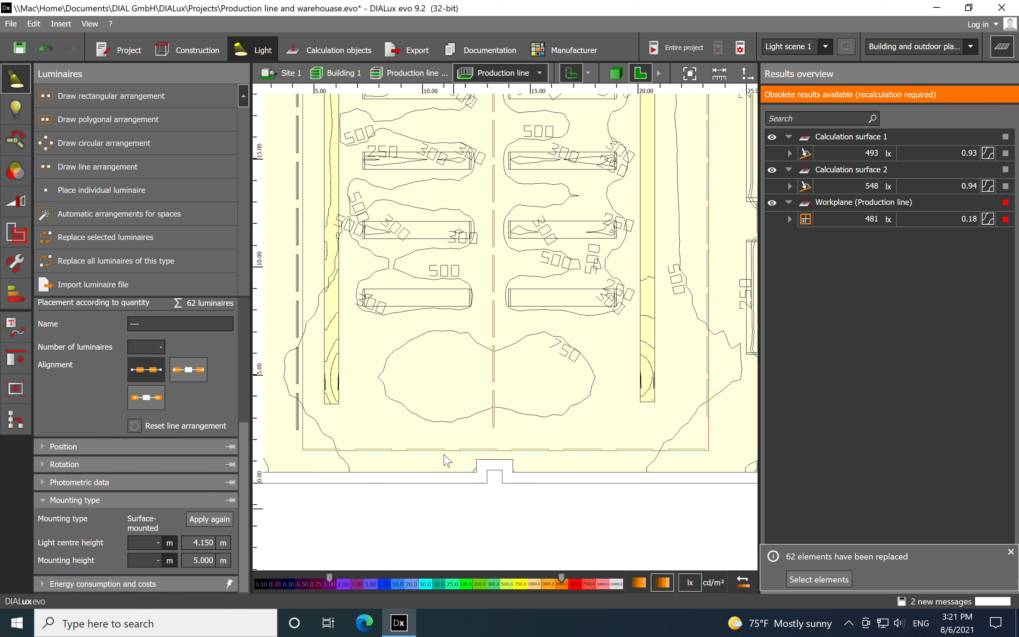
click(434, 493)
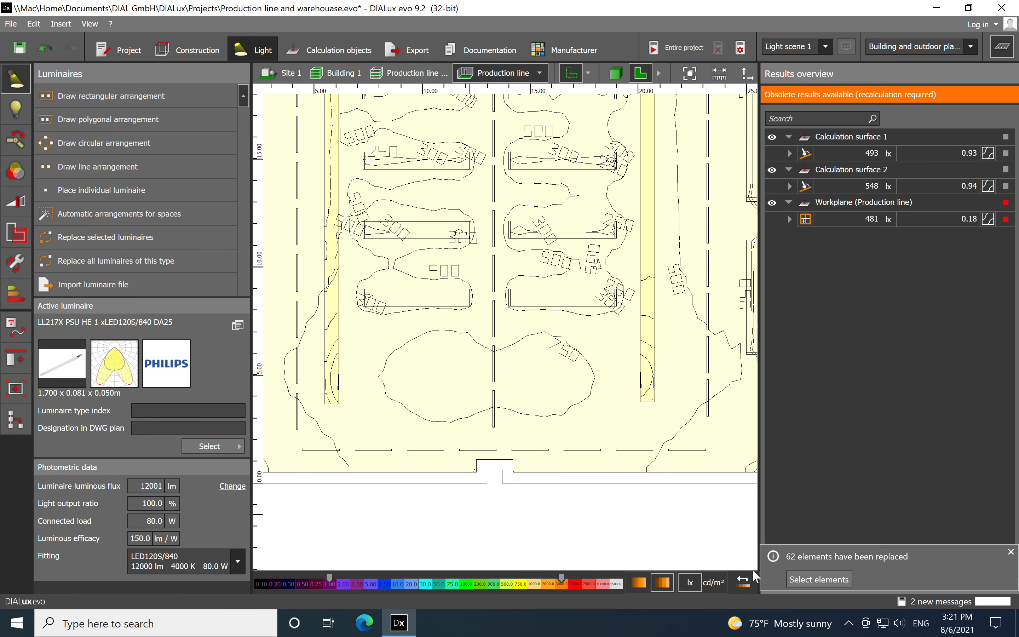
click(425, 455)
drag(244, 455, 257, 570)
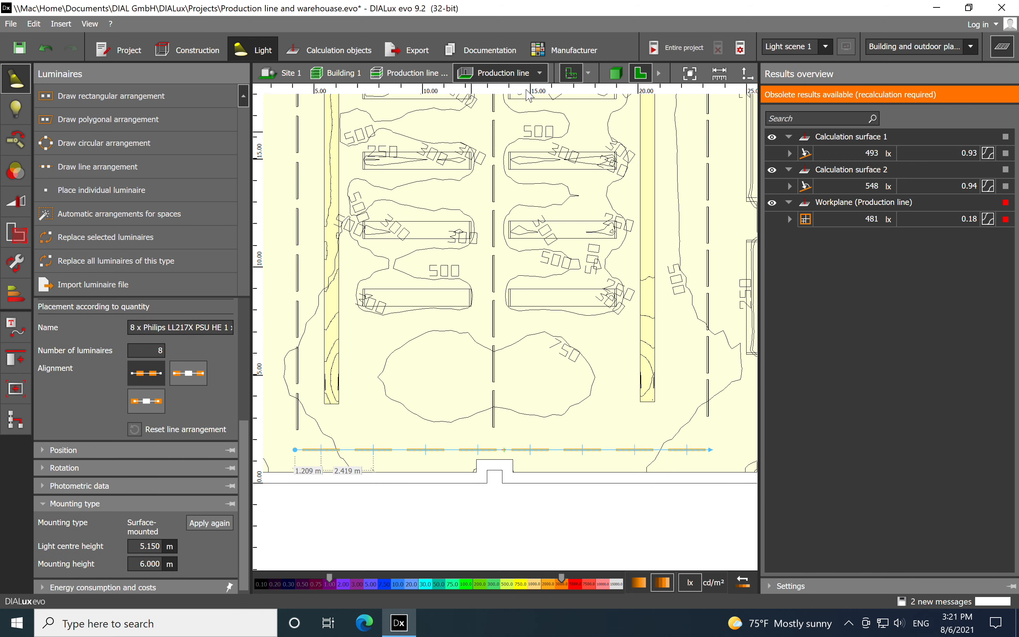
Show the hall in 3D, clear the luminaire selection and calculate the entire project
click(619, 78)
scroll(452, 228, down, 3)
right_drag(508, 429, 510, 407)
scroll(505, 307, up, 3)
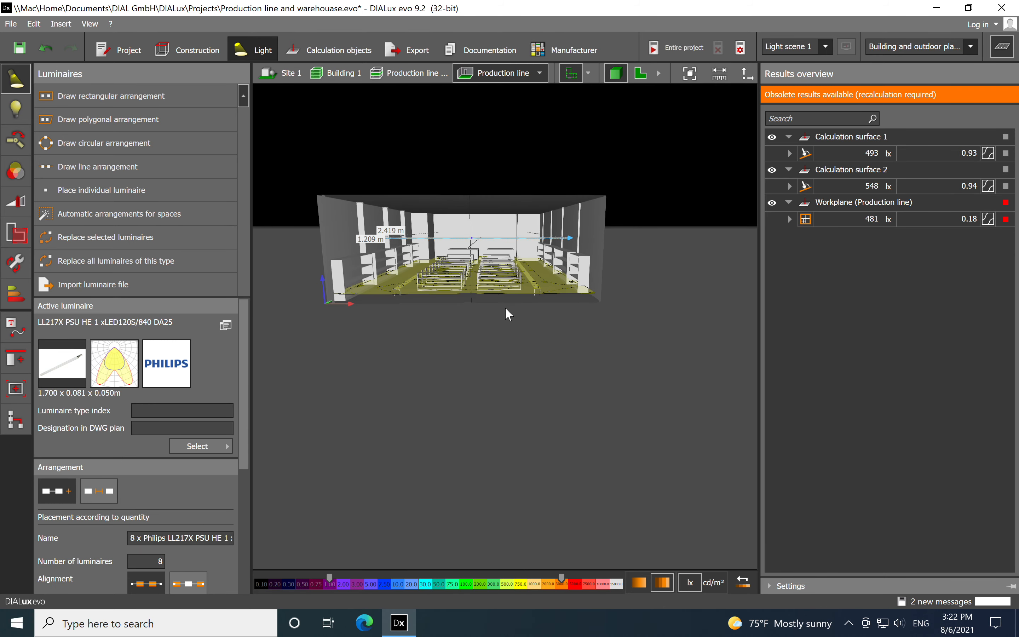
click(587, 344)
click(687, 49)
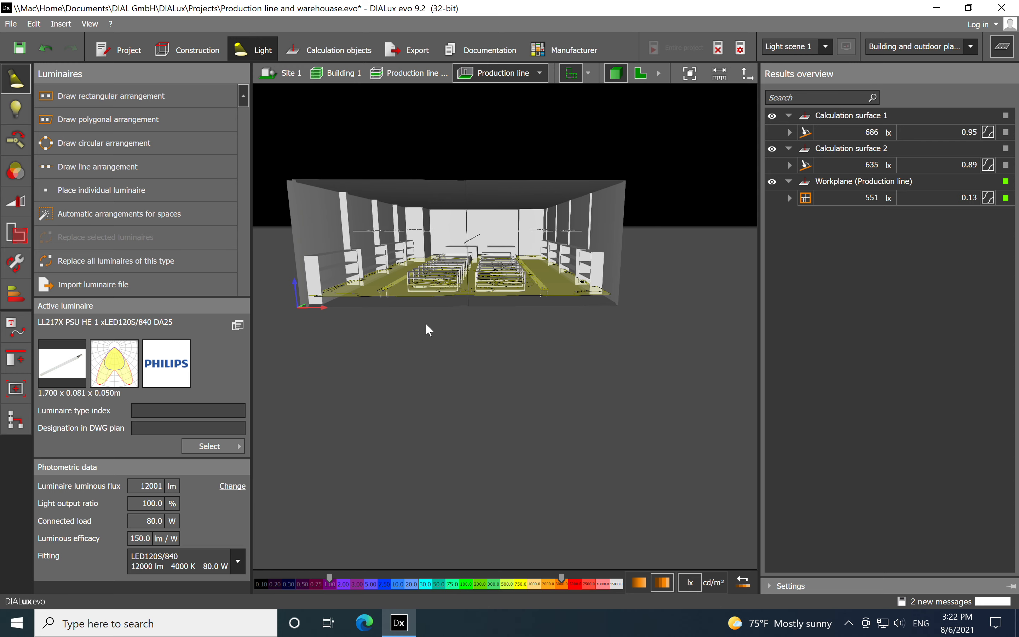
Examine the recalculated illuminance values and the isolines around the machines and conveyors in the 3D view of the hall
right_drag(457, 363, 451, 387)
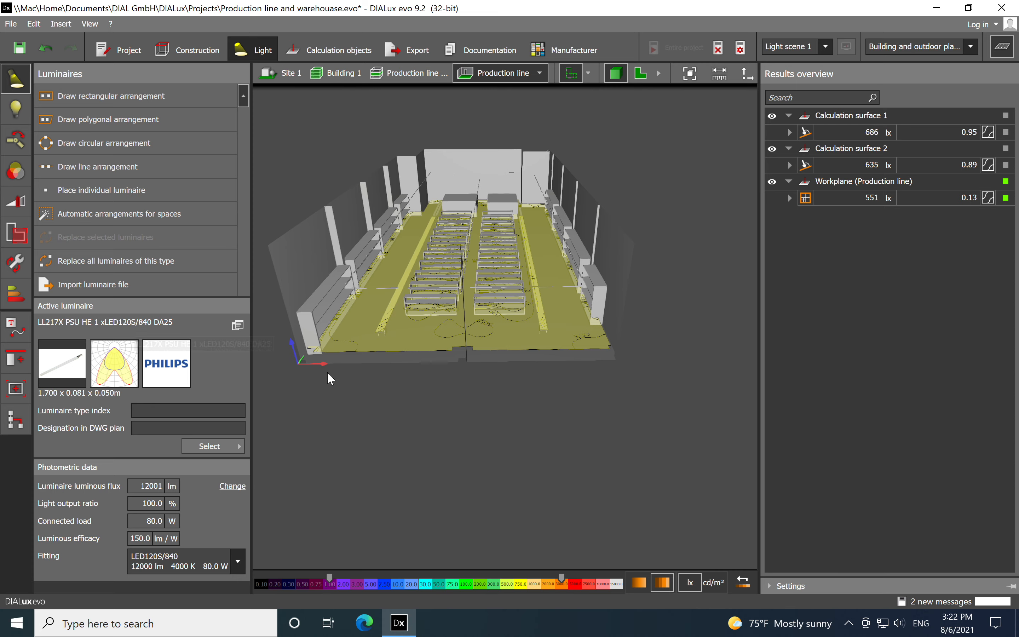
mouse_move(490, 416)
right_down()
mouse_move(476, 428)
mouse_move(487, 432)
right_up()
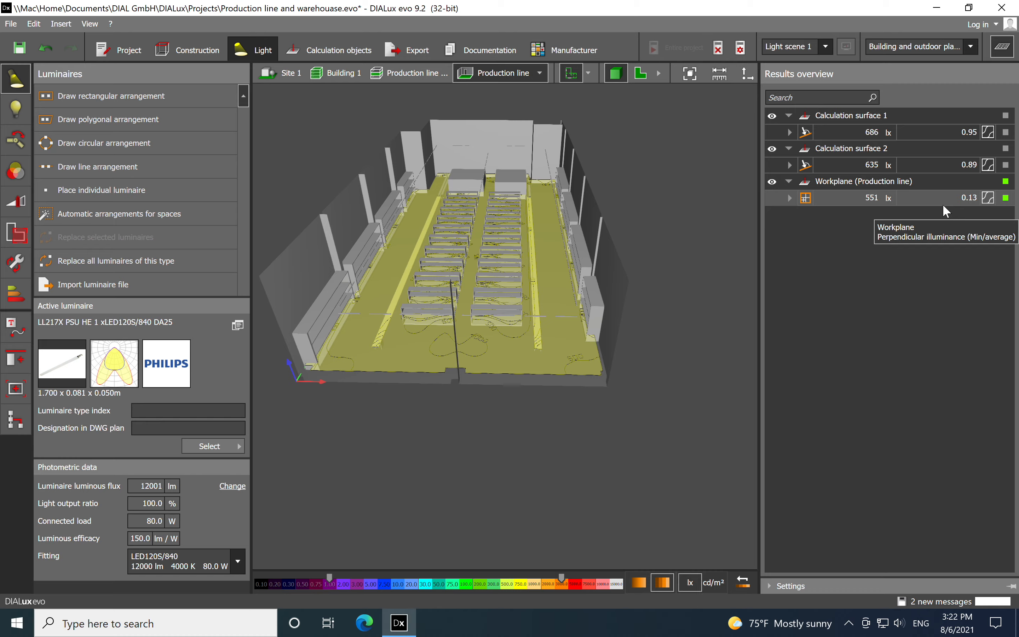
drag(674, 405, 476, 386)
right_drag(476, 386, 493, 430)
scroll(479, 245, up, 2)
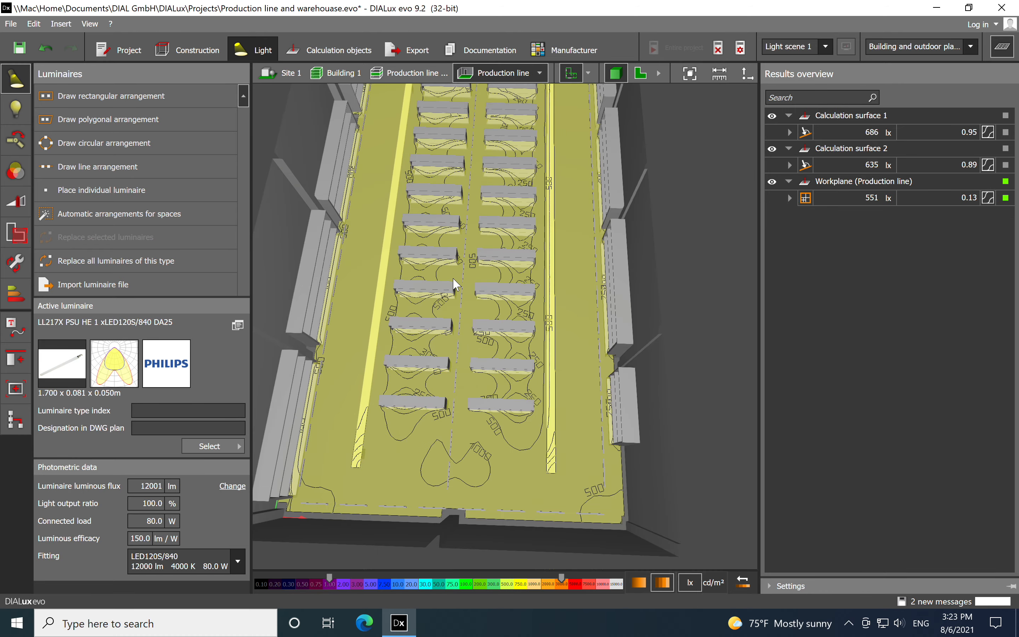
scroll(453, 278, up, 2)
scroll(492, 273, down, 2)
middle_drag(478, 174, 483, 330)
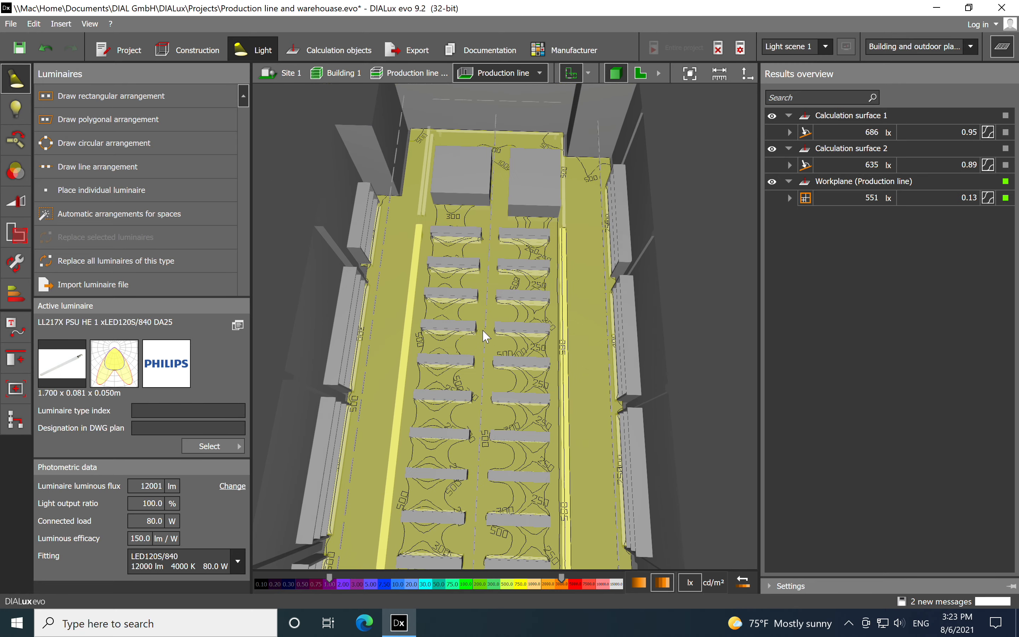
scroll(488, 172, up, 1)
scroll(487, 171, down, 2)
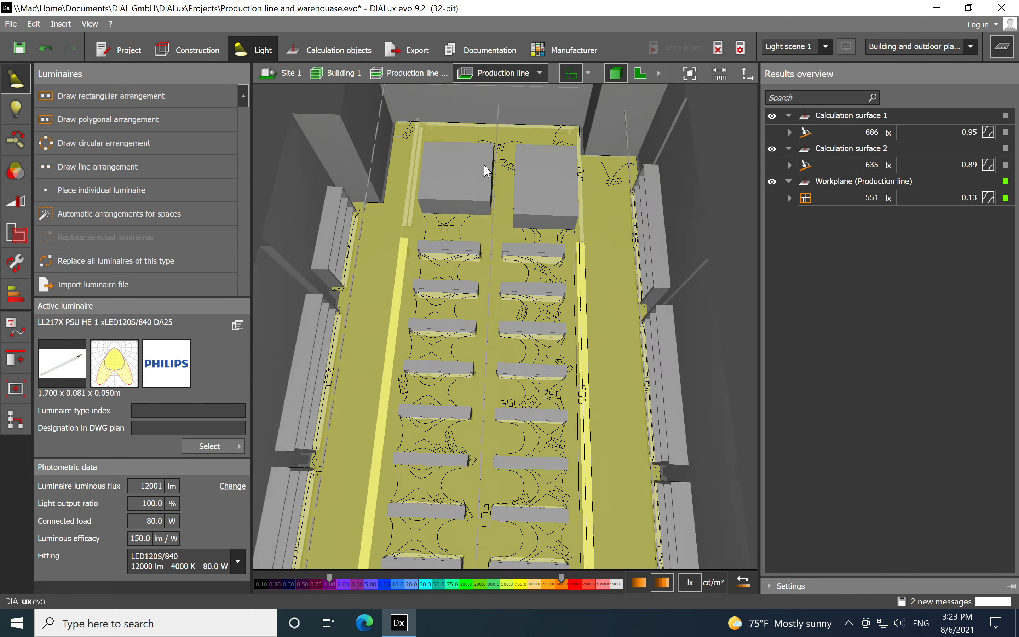
Hide the calculation results and display the hall in false colours to examine its illuminance distribution
click(1004, 49)
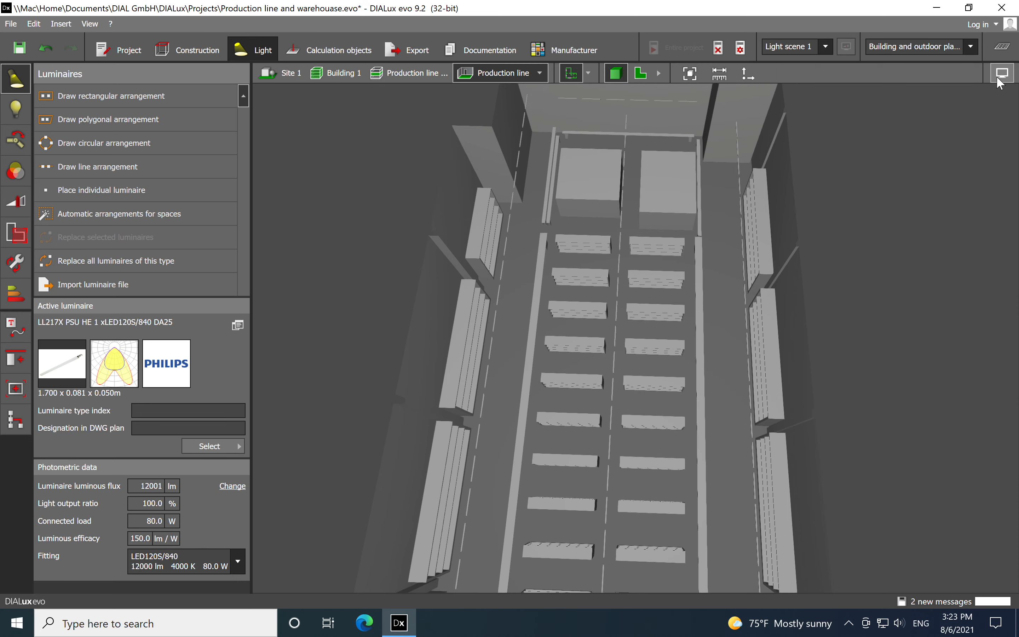
mouse_move(1002, 73)
click(929, 92)
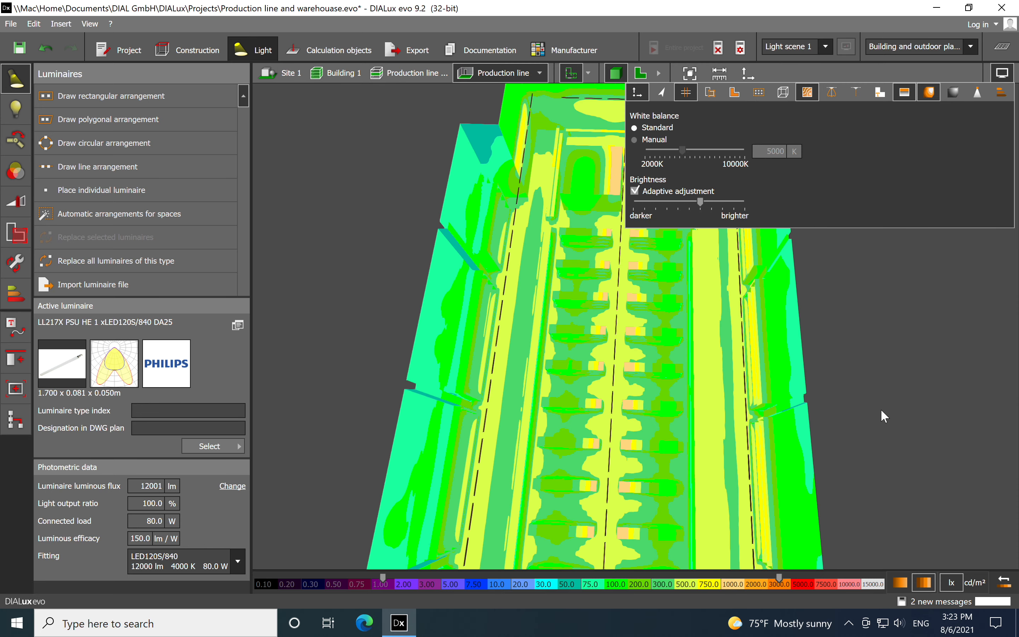
scroll(884, 337, down, 5)
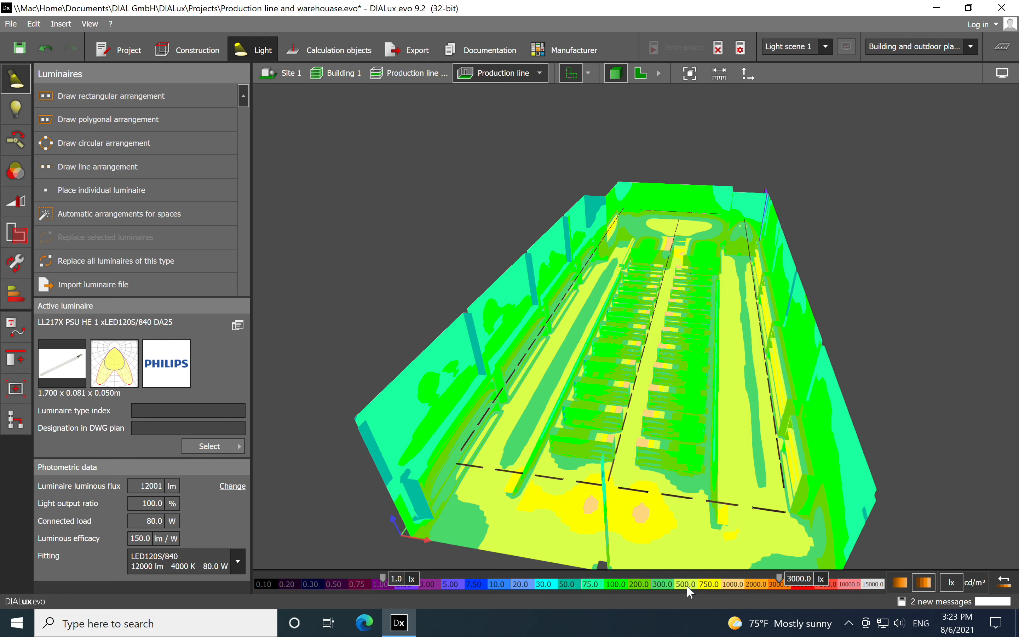
drag(733, 476, 601, 294)
scroll(598, 288, down, 3)
middle_drag(616, 325, 673, 359)
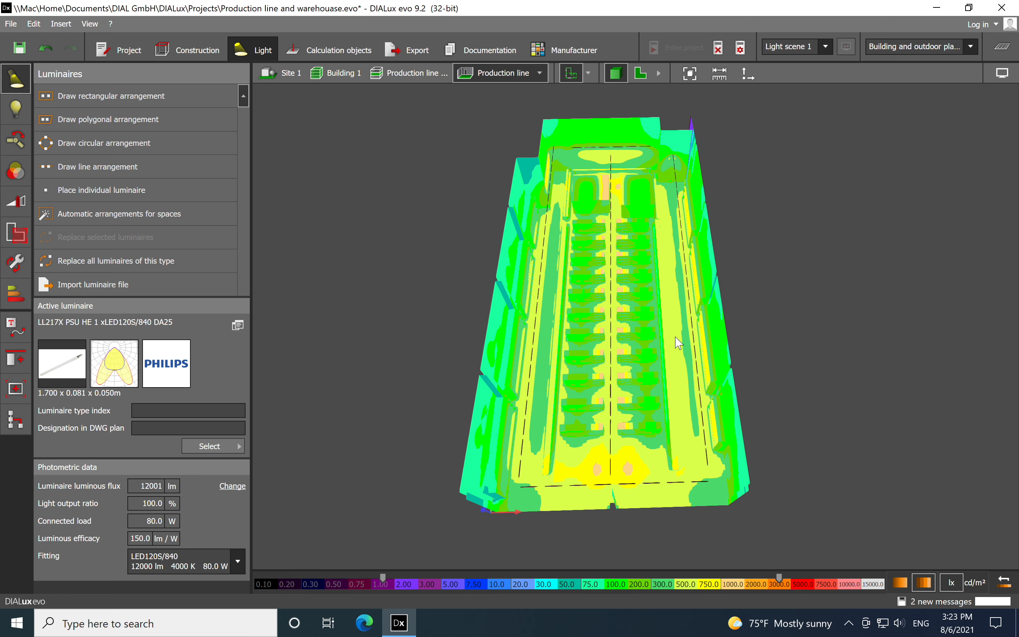
Turn off the false colours and inspect the rendered light distribution over the machines, conveyors and shelves from several angles
click(1003, 75)
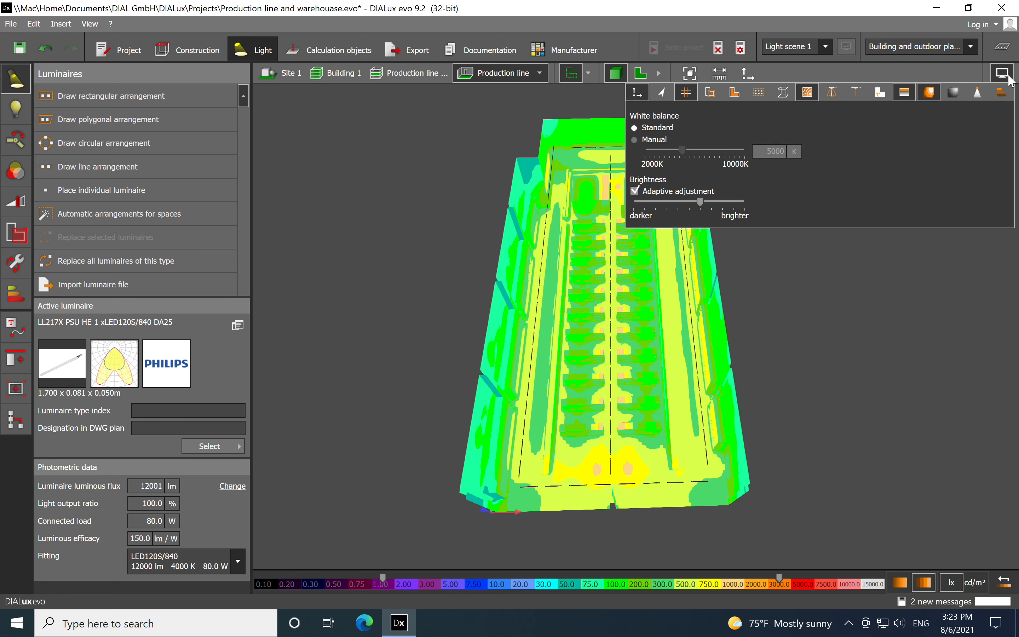
click(927, 96)
click(855, 435)
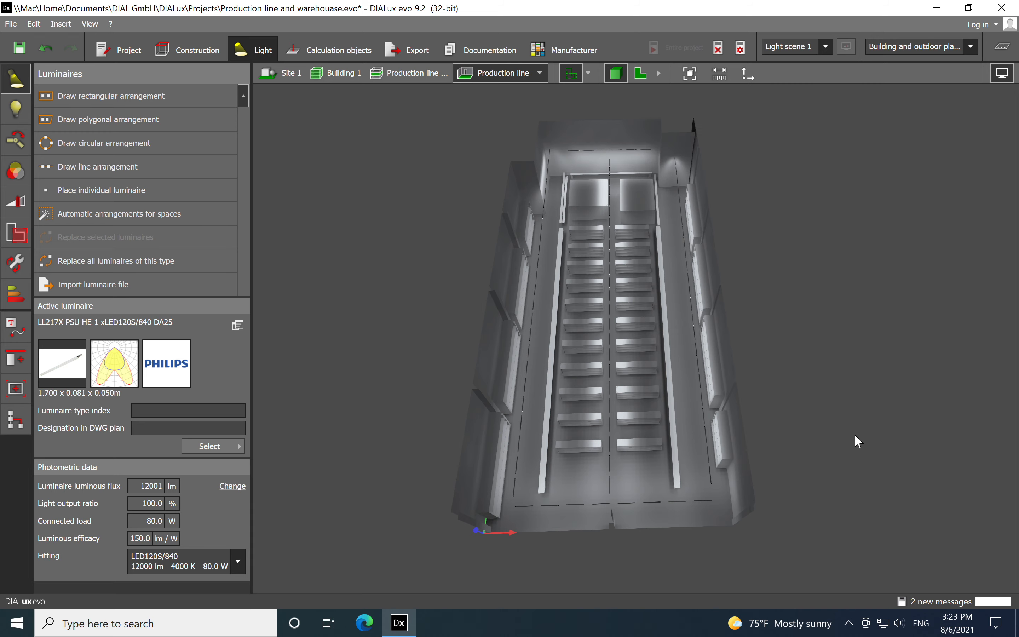
right_drag(830, 446, 830, 406)
scroll(558, 371, up, 4)
right_drag(581, 410, 669, 449)
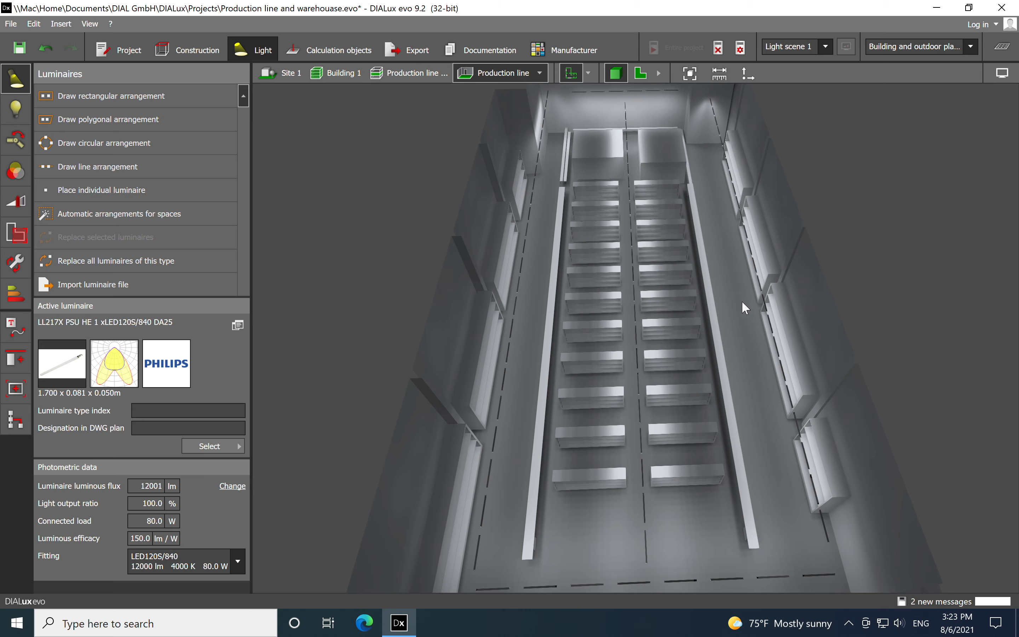
right_drag(692, 295, 870, 352)
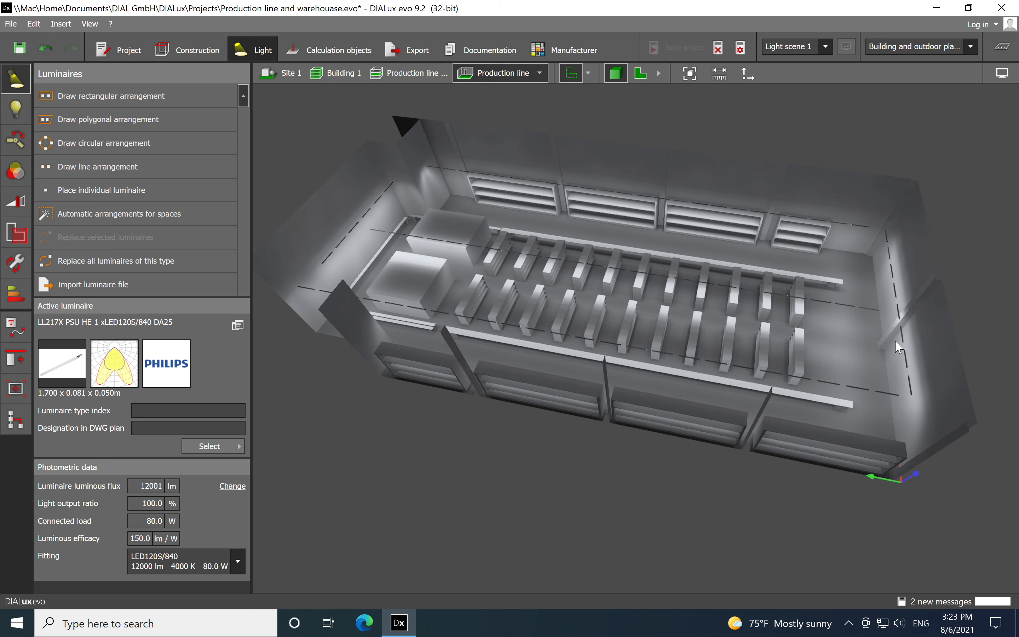
right_drag(879, 349, 644, 367)
middle_drag(635, 283, 632, 298)
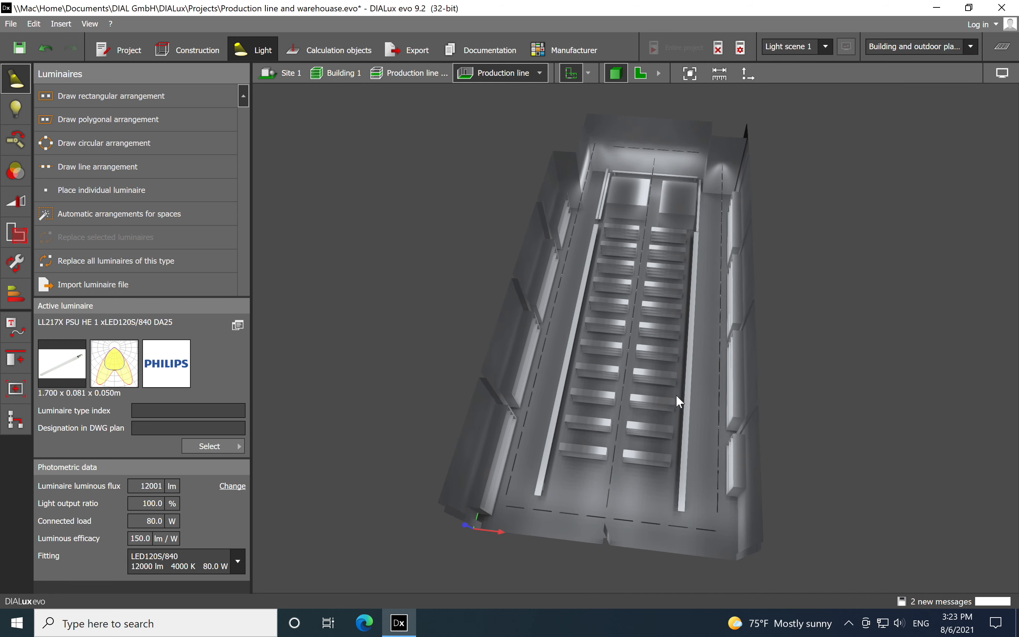
Select the central row of 24 luminaires and display its light distribution bodies in the 3D view
scroll(659, 427, up, 5)
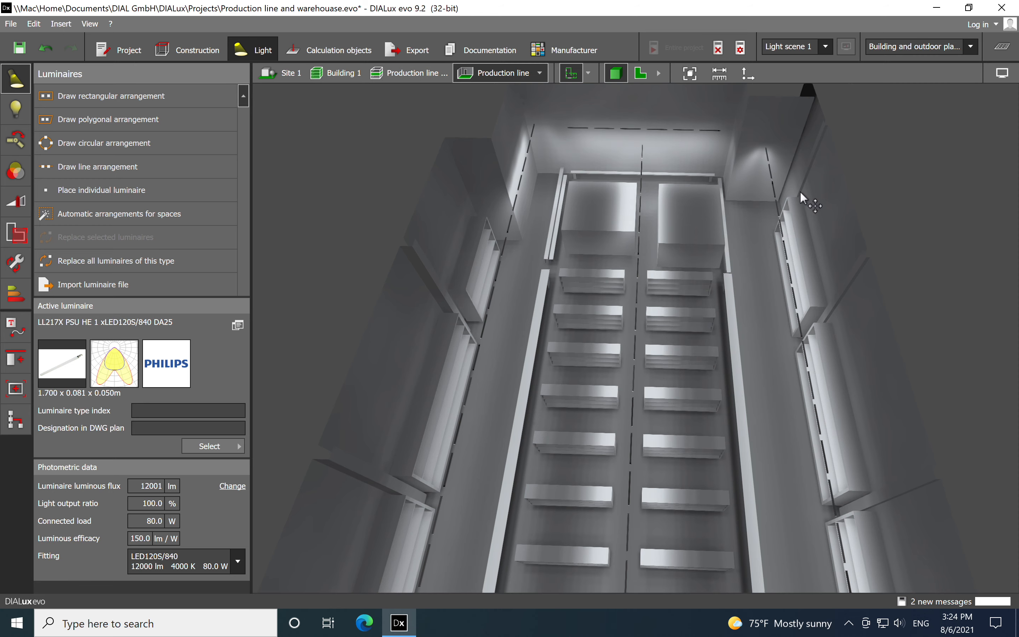
click(642, 177)
click(1008, 80)
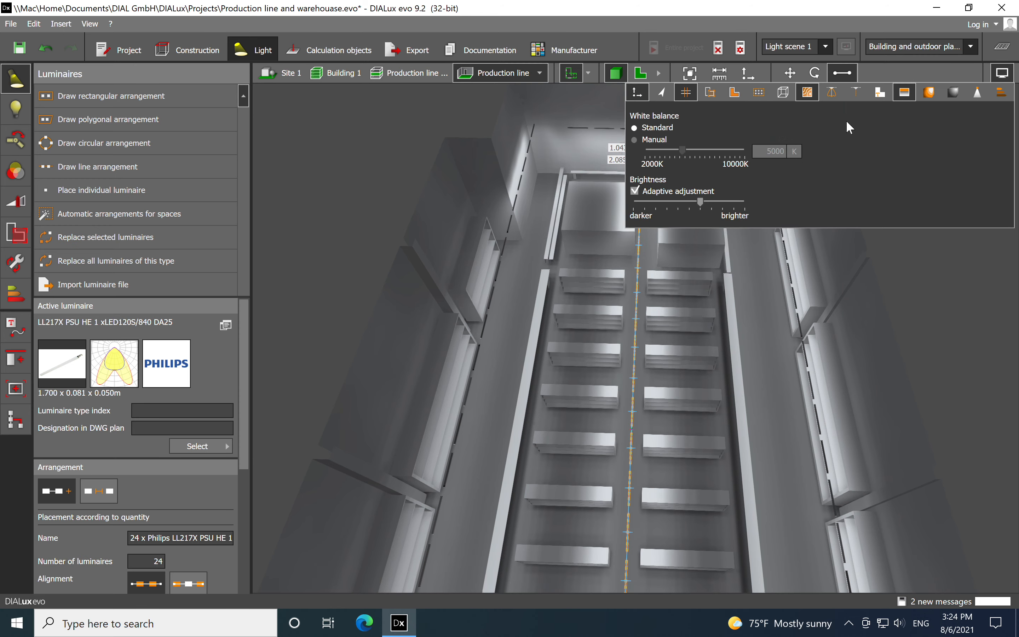
click(831, 92)
drag(803, 414, 804, 334)
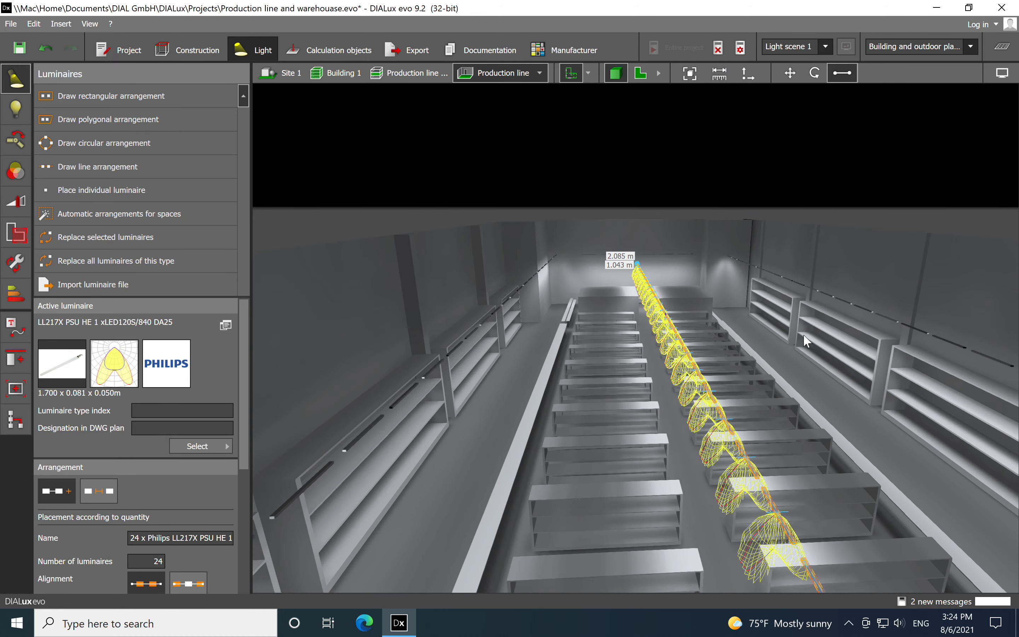
Examine the central row's light distribution bodies above the machines and conveyors from inside and outside the hall
middle_drag(749, 398, 750, 303)
scroll(750, 303, down, 3)
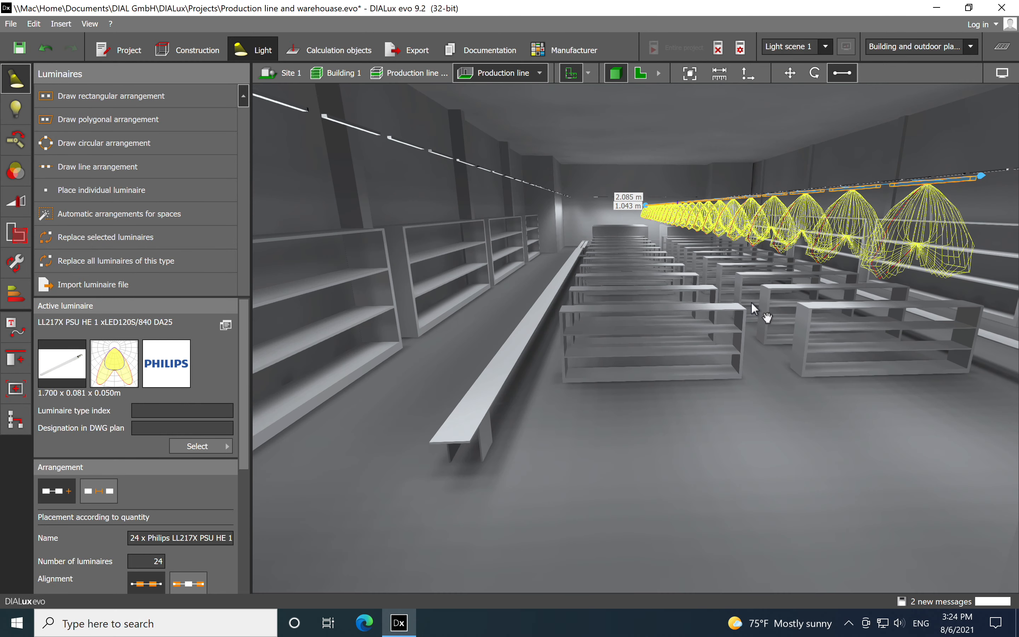
scroll(746, 310, up, 1)
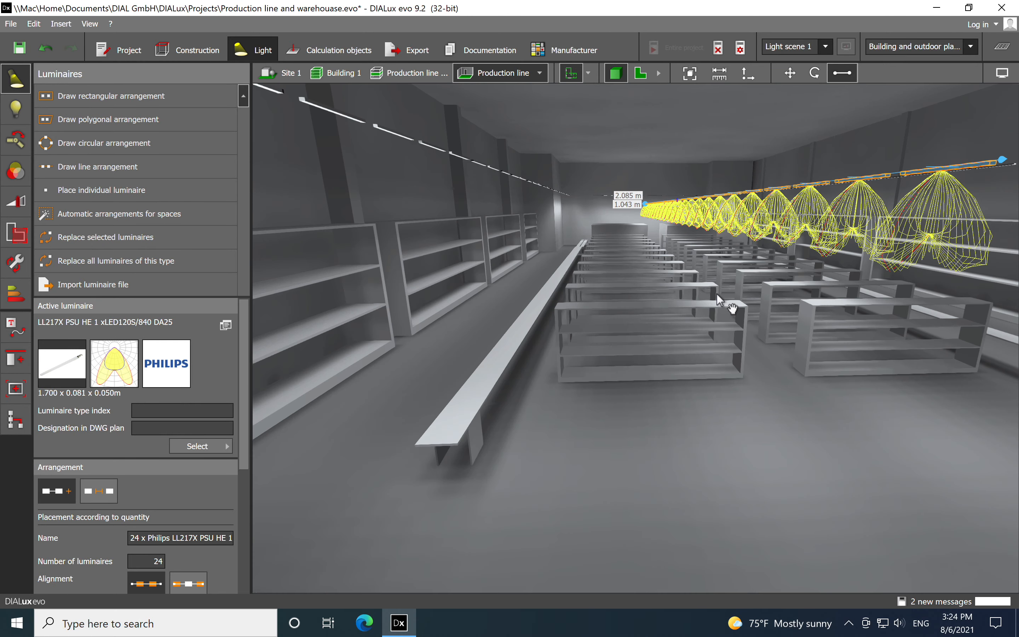
scroll(716, 298, down, 1)
right_drag(734, 344, 723, 345)
scroll(724, 344, down, 5)
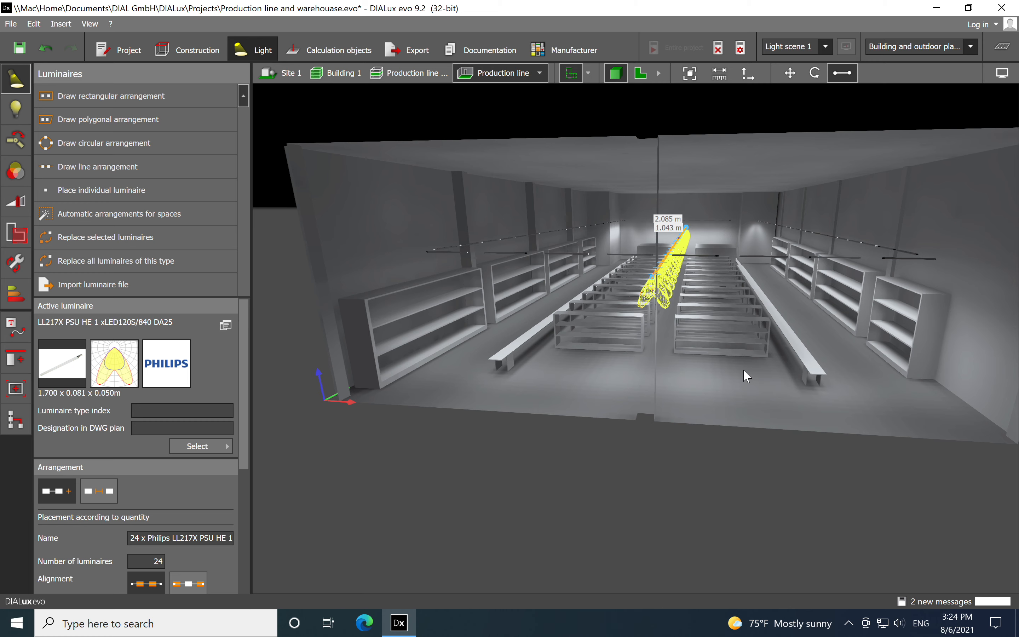
scroll(714, 306, down, 3)
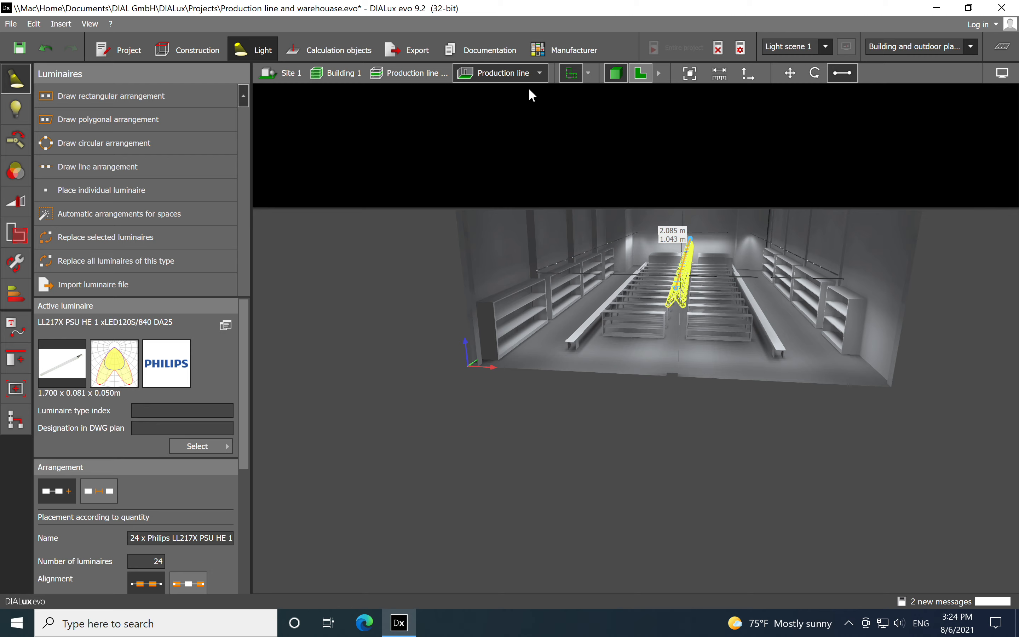
Show the entire storey in 3D, with the production line hall beside its neighbouring rooms
click(422, 74)
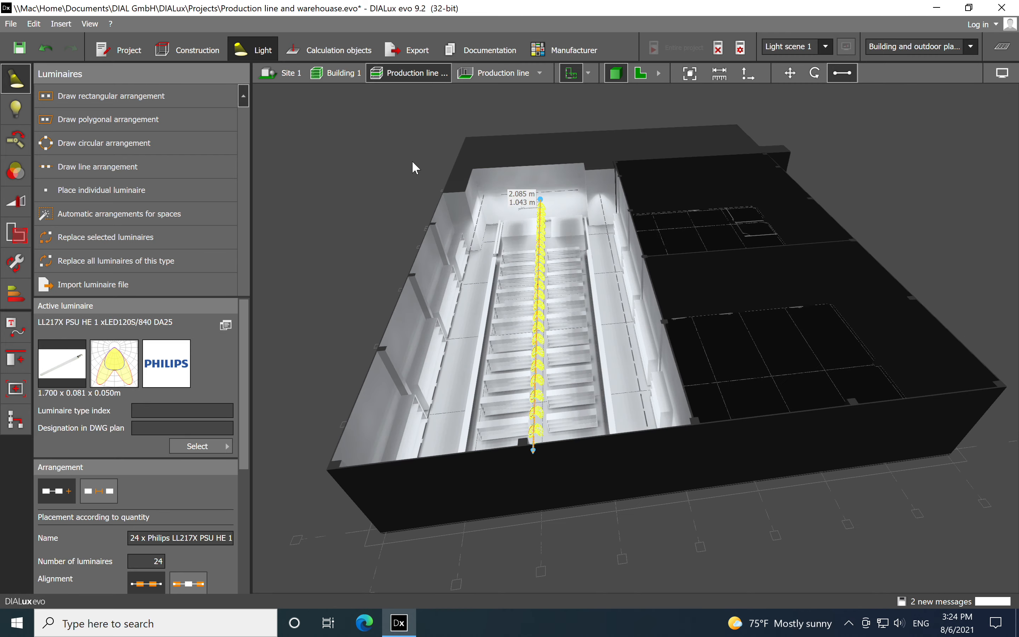
drag(693, 487, 680, 518)
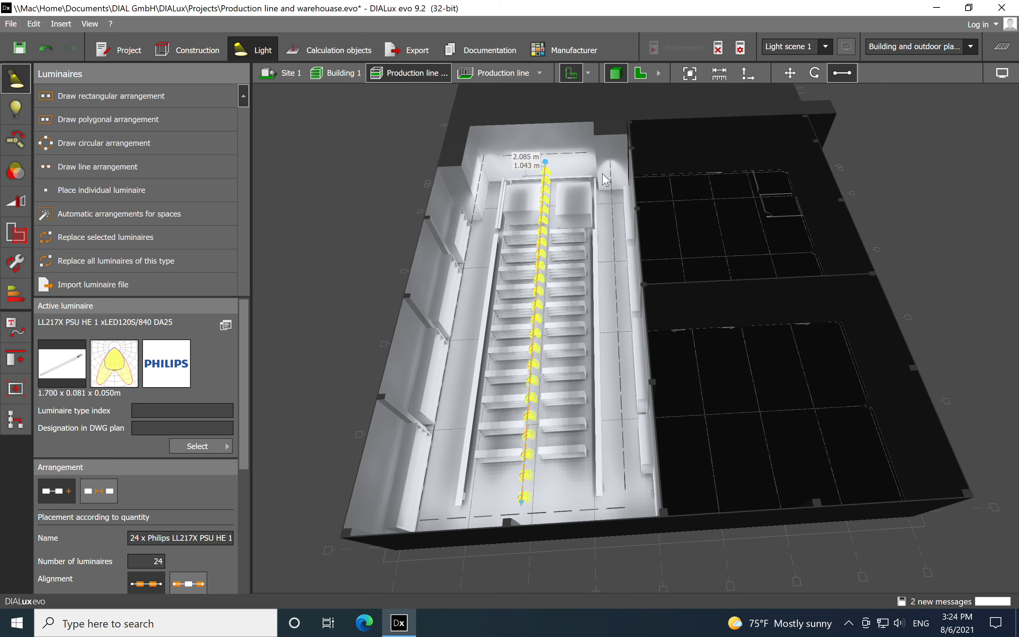
scroll(640, 240, down, 5)
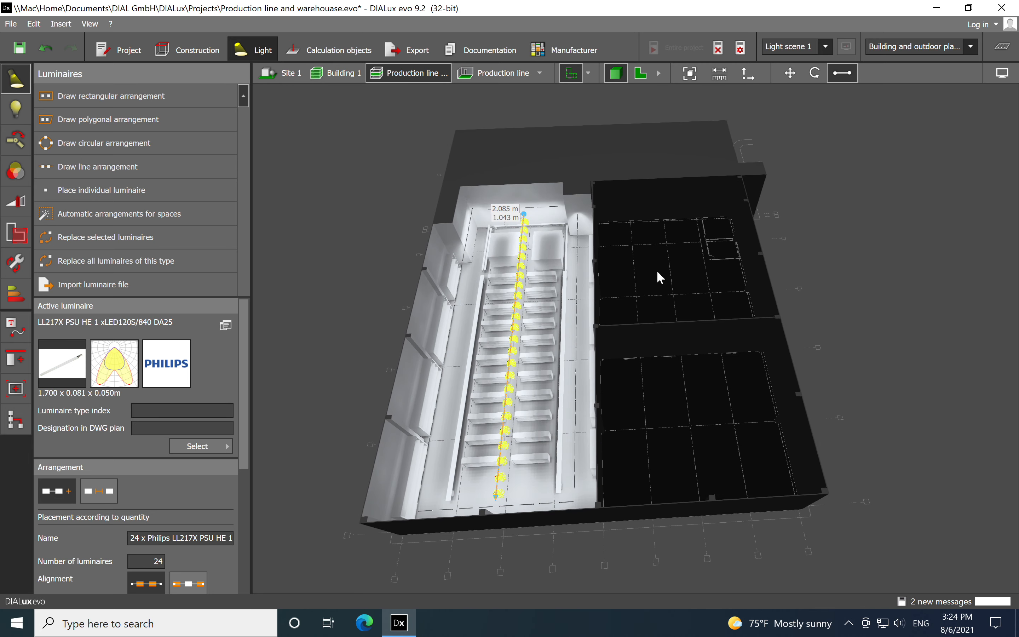
scroll(598, 337, up, 2)
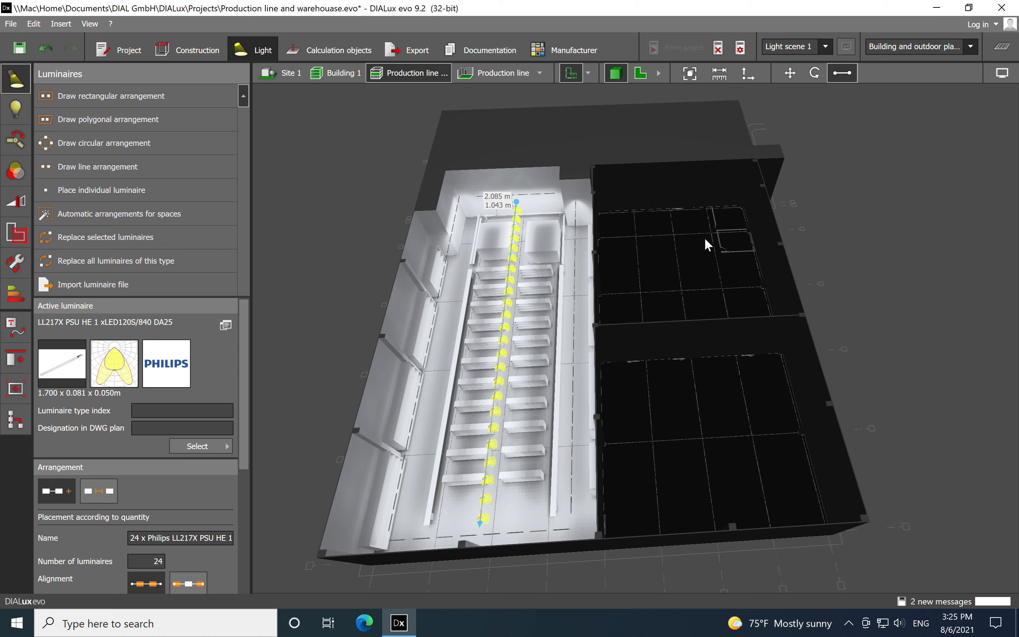
Turn off the background shading and the calculated light rendering so the storey's rooms appear in the plain 3D view
click(352, 76)
click(415, 79)
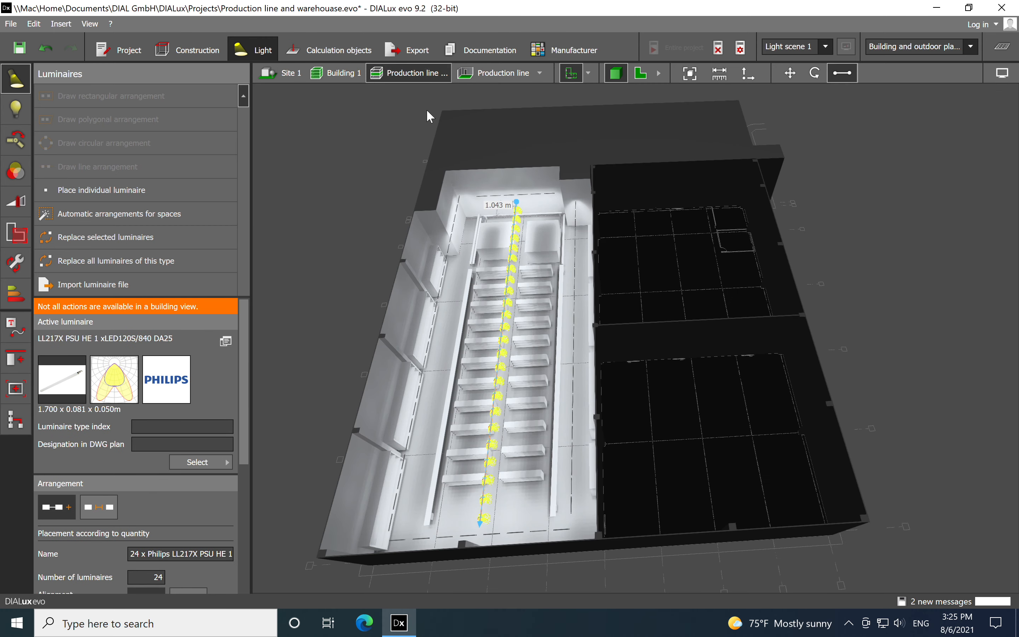
click(1002, 72)
click(929, 94)
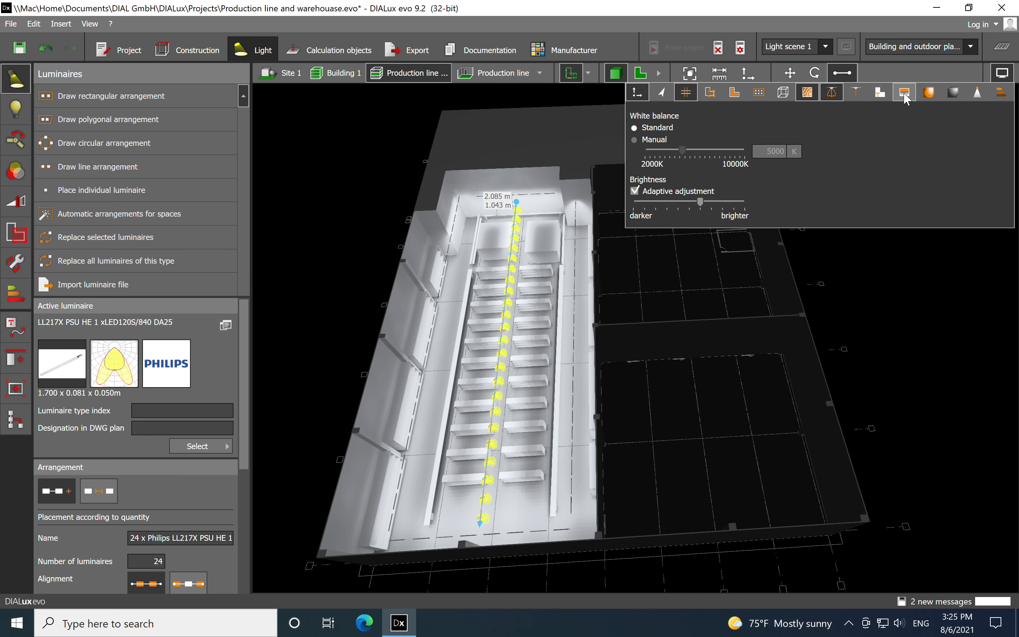
click(953, 93)
click(941, 317)
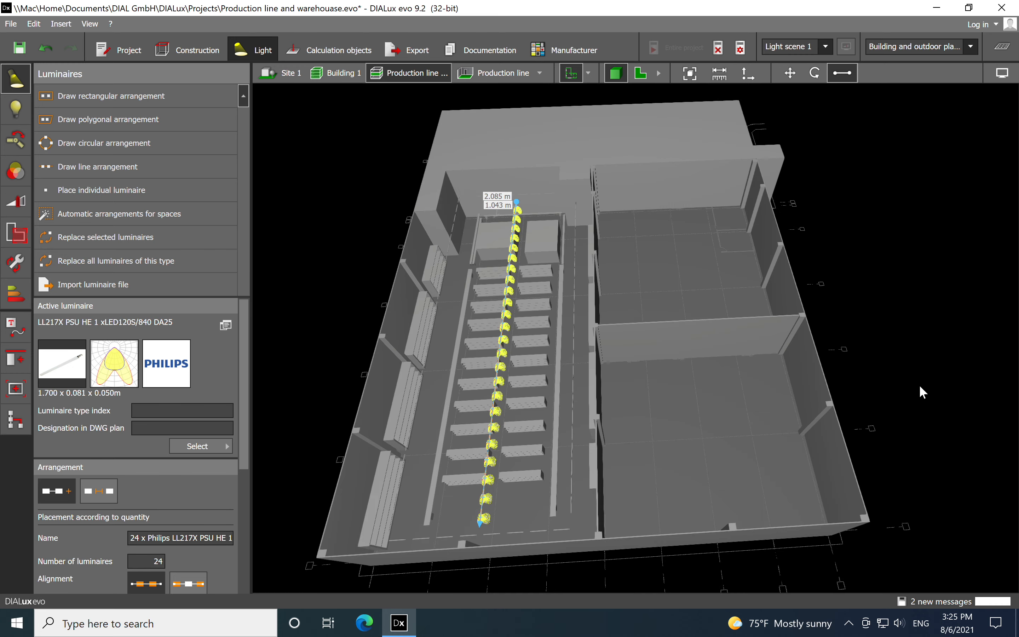
right_drag(775, 437, 771, 451)
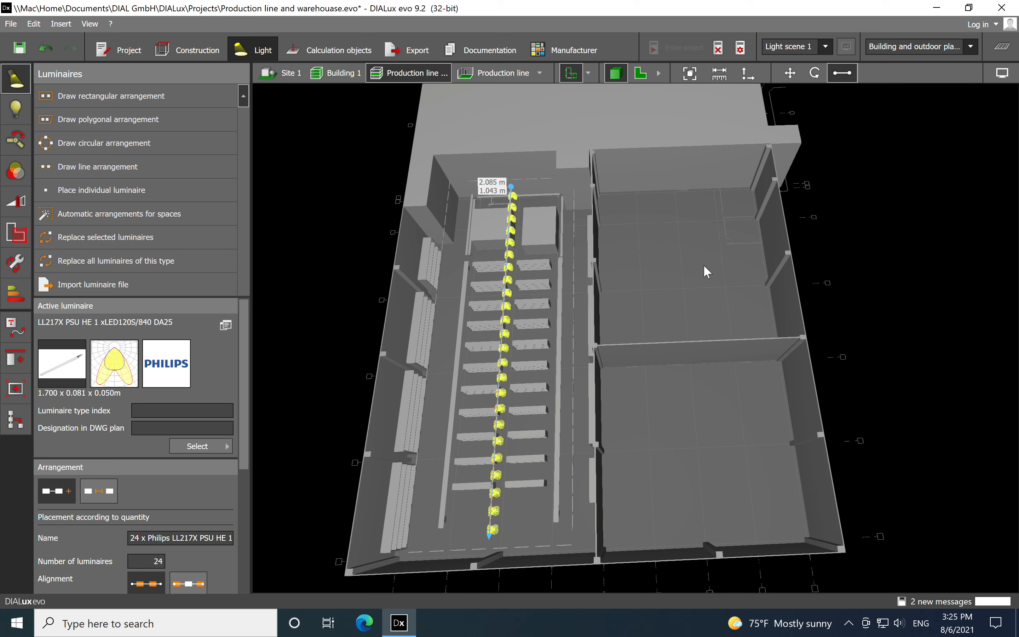
middle_drag(721, 382, 700, 324)
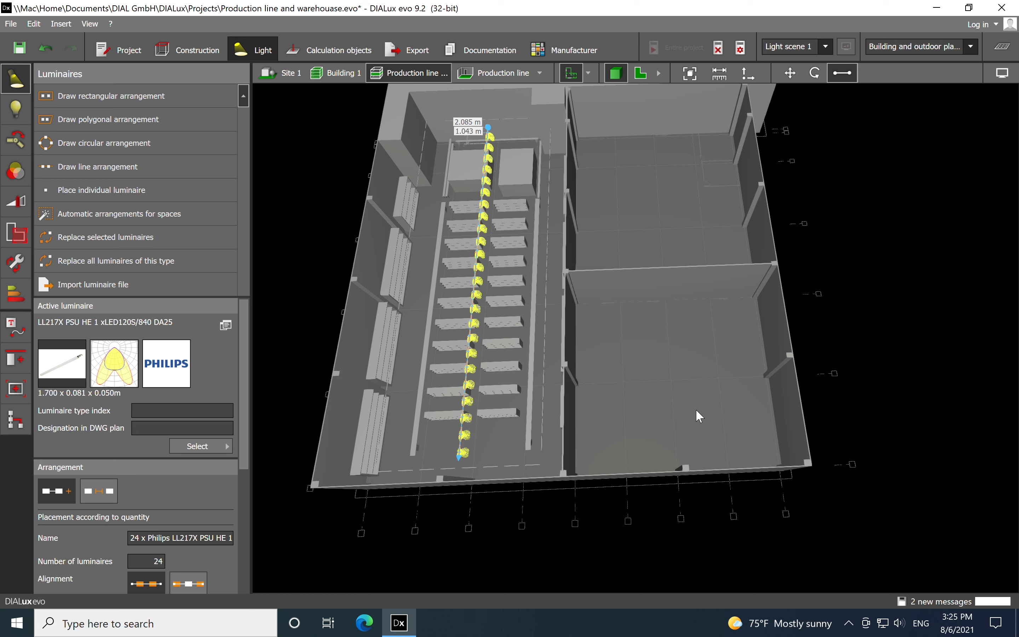
drag(630, 203, 636, 249)
middle_drag(634, 246, 634, 245)
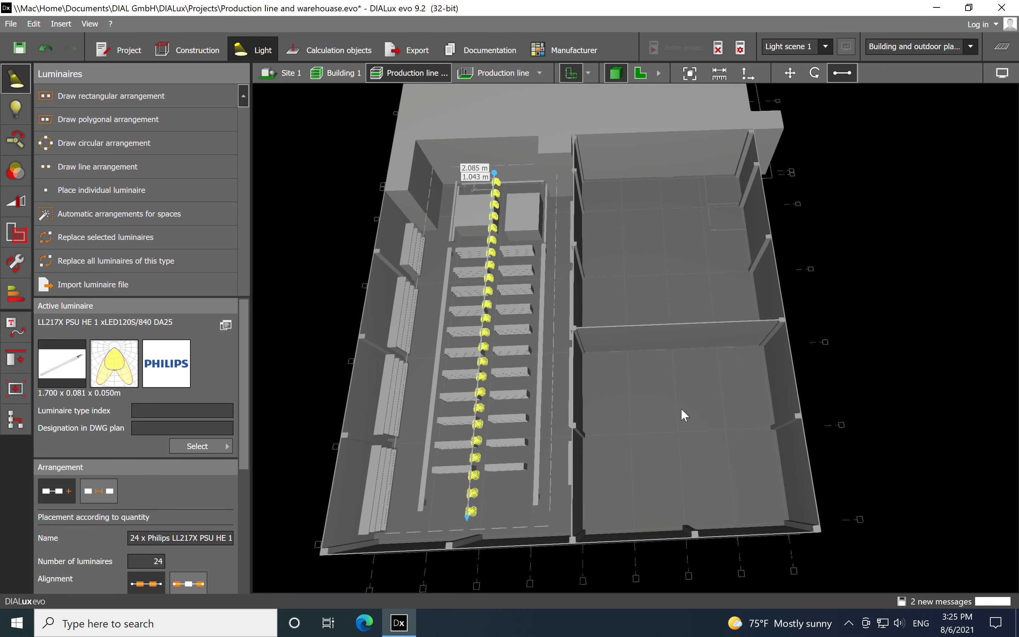